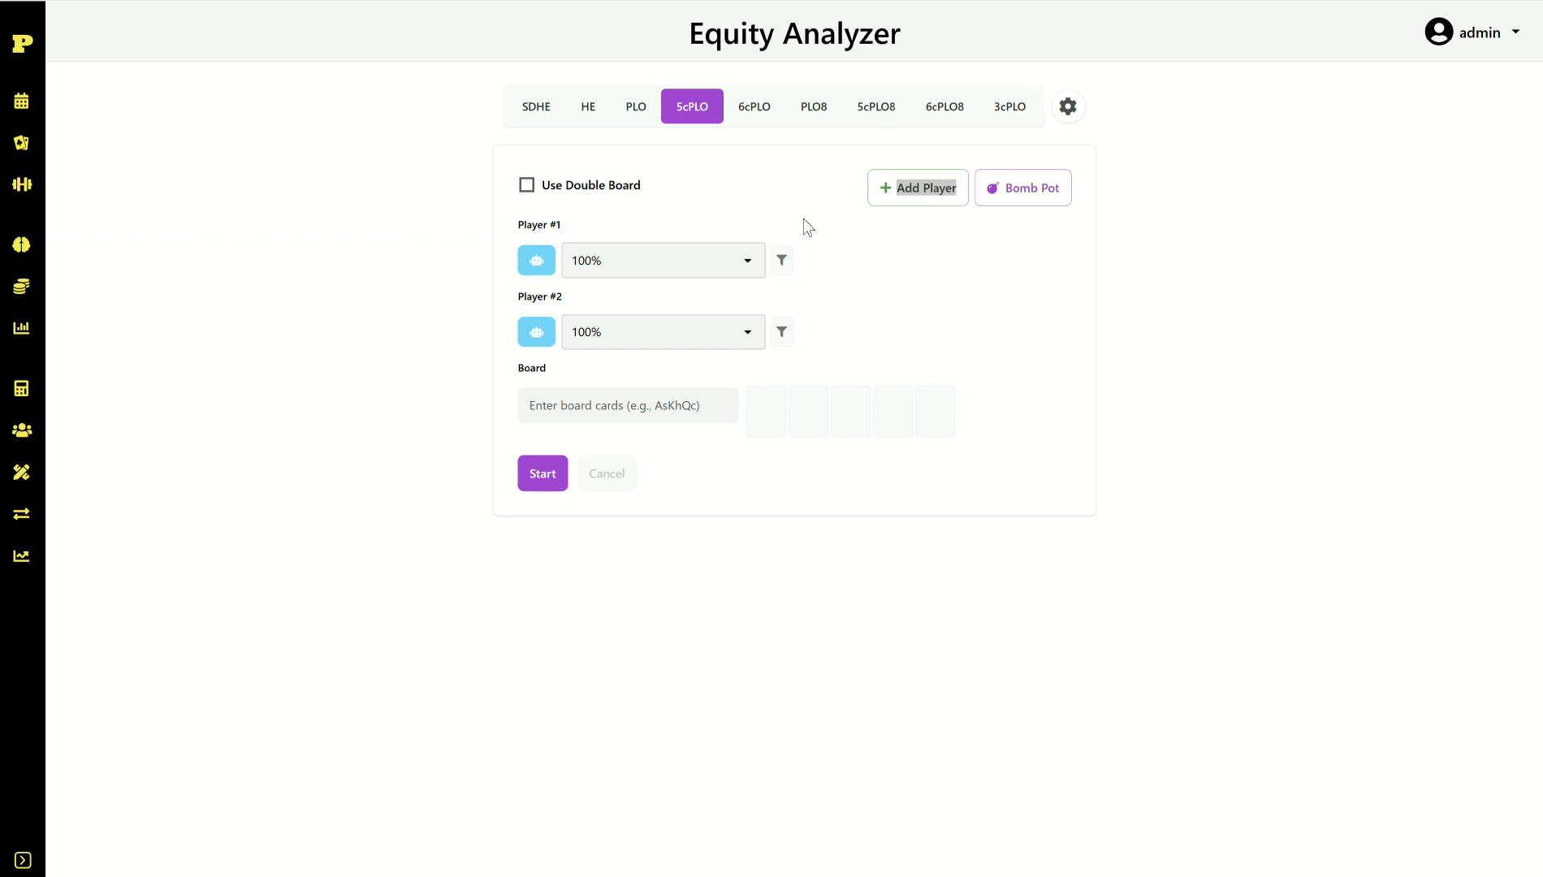
Step: Give Player 1 the specific hand AcKdKhQhJs
left_click(422, 182)
left_click(536, 266)
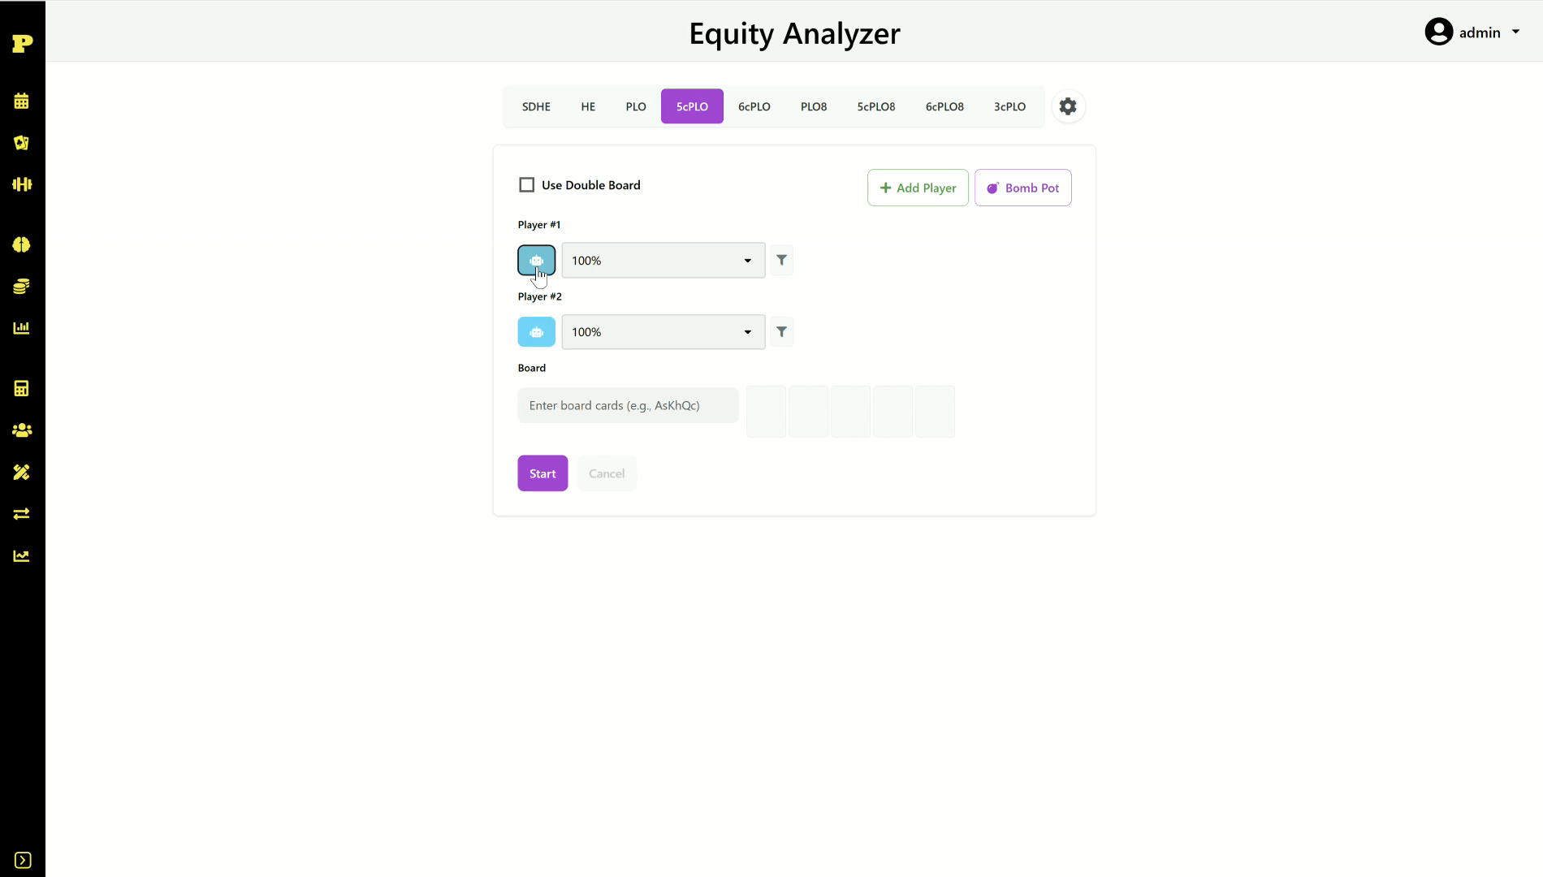
left_click(614, 267)
key("BackSpace")
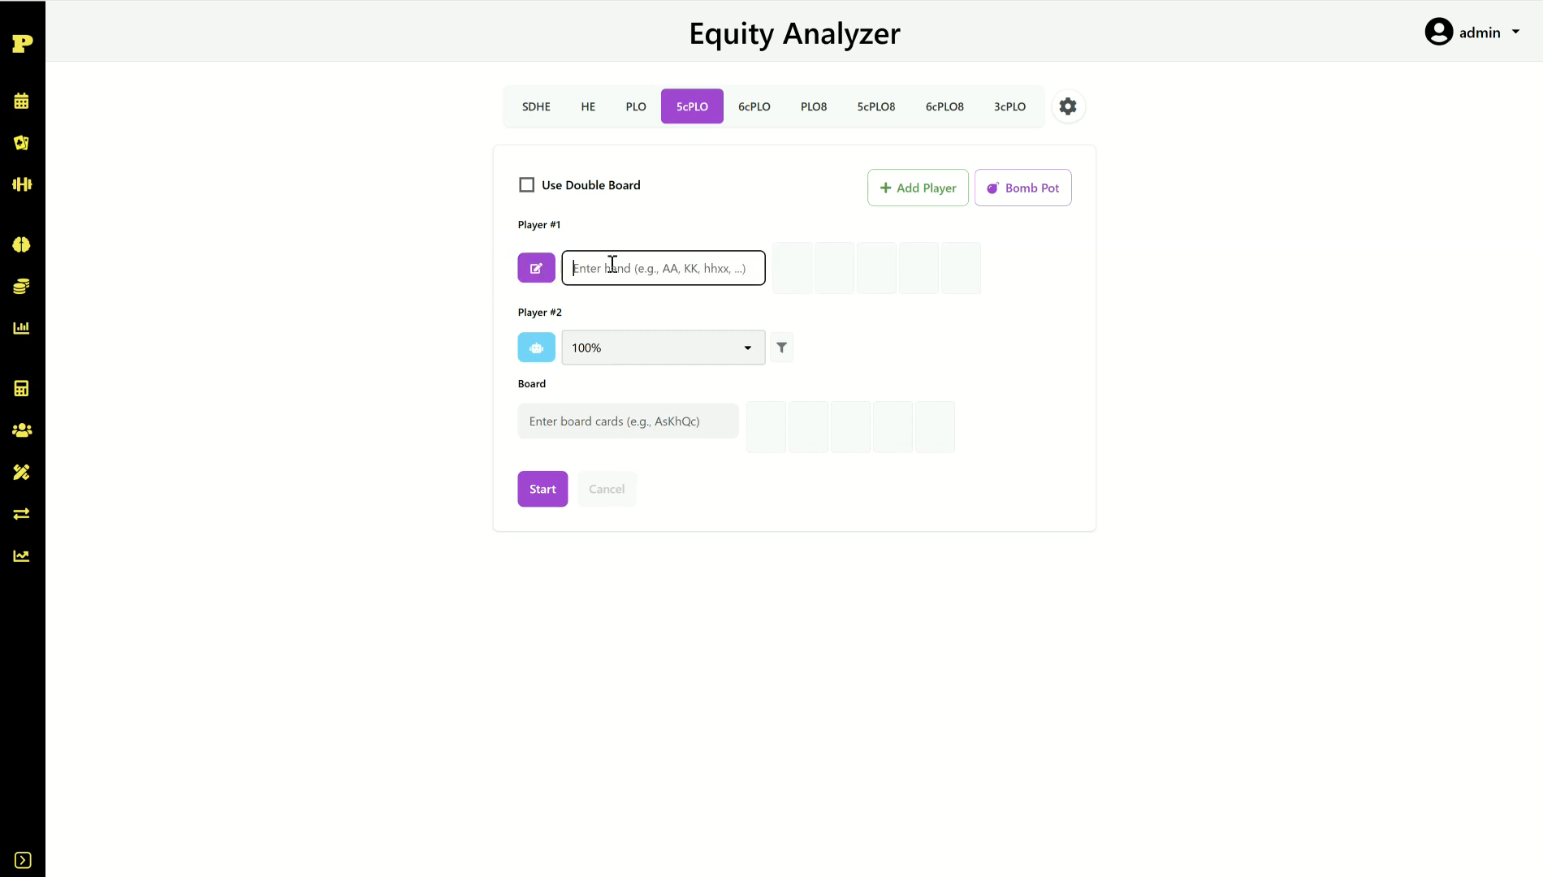
type("AcK")
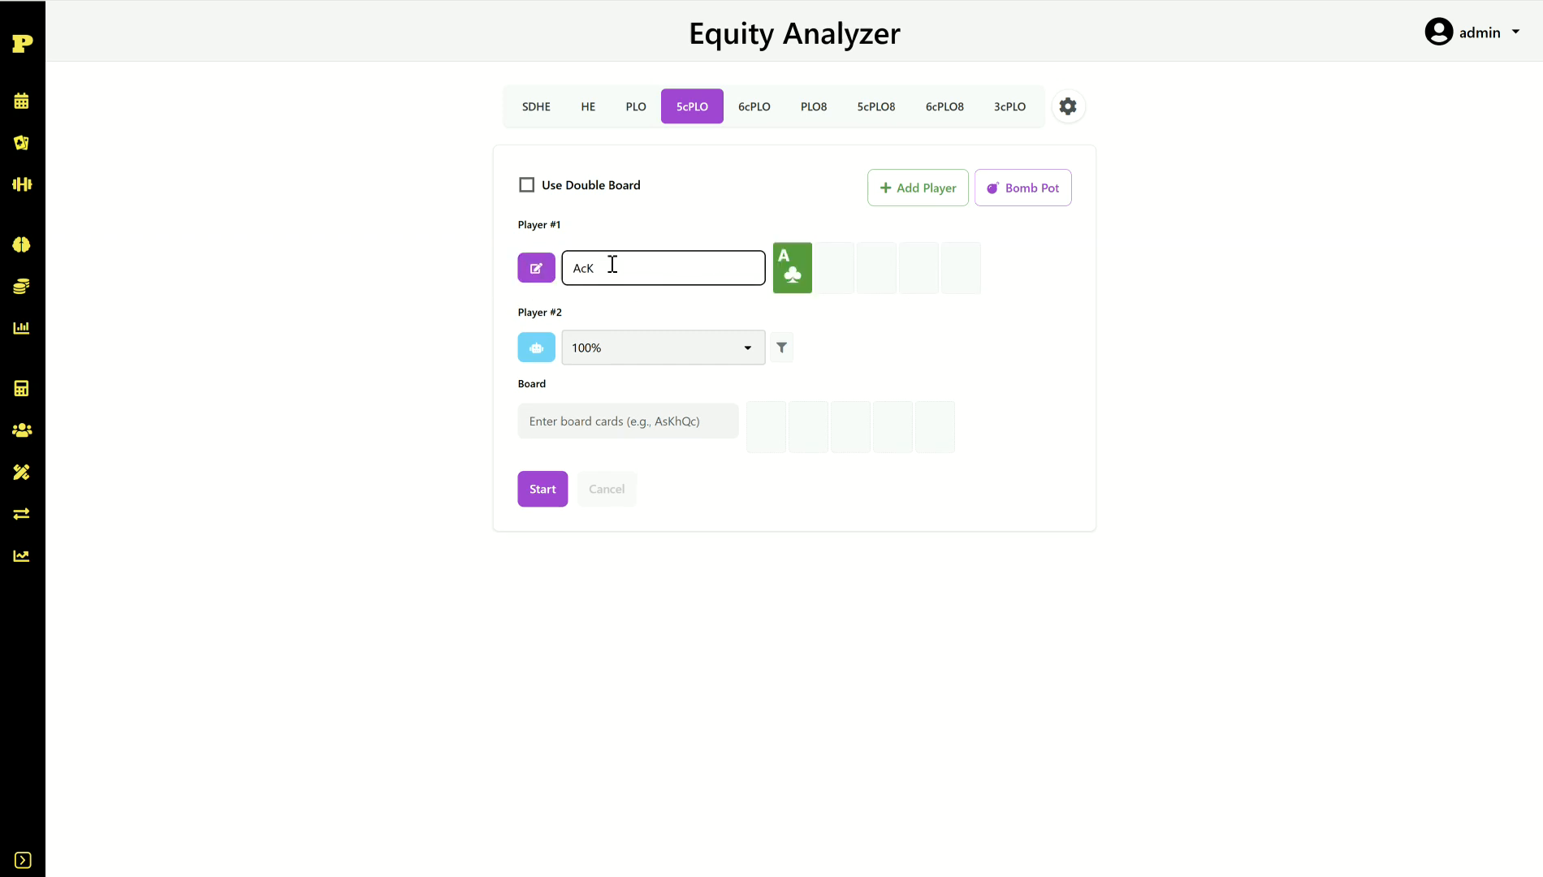
type("dKhQ")
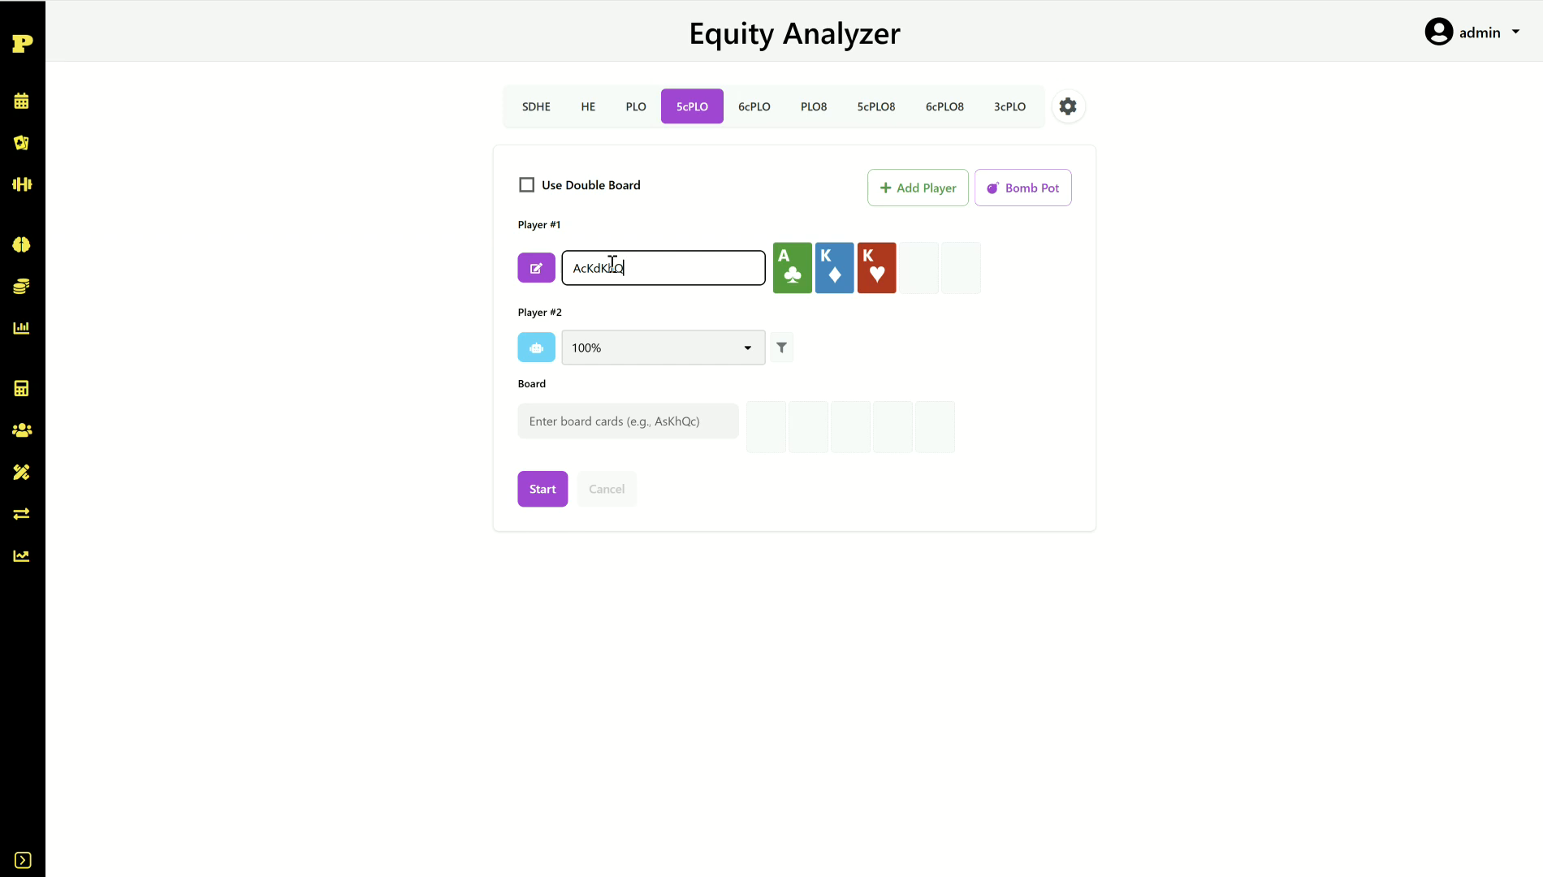
type("hJs")
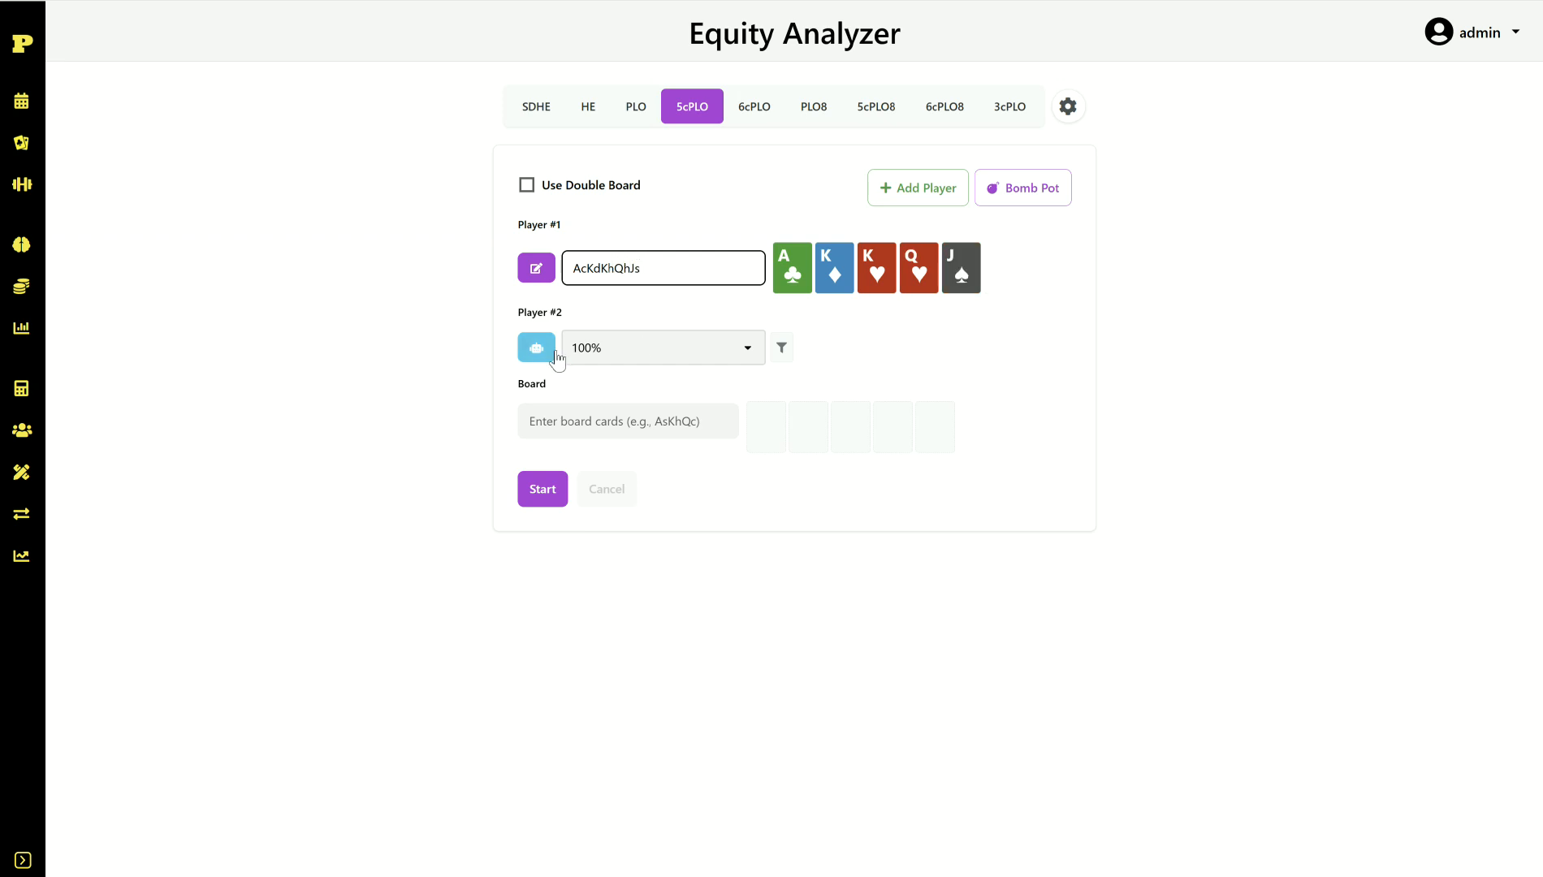
Step: Put Player 2 on the BT RFI range and calculate equity: 59.15% versus 40.85%
left_click(642, 347)
scroll(673, 504, "down", 2)
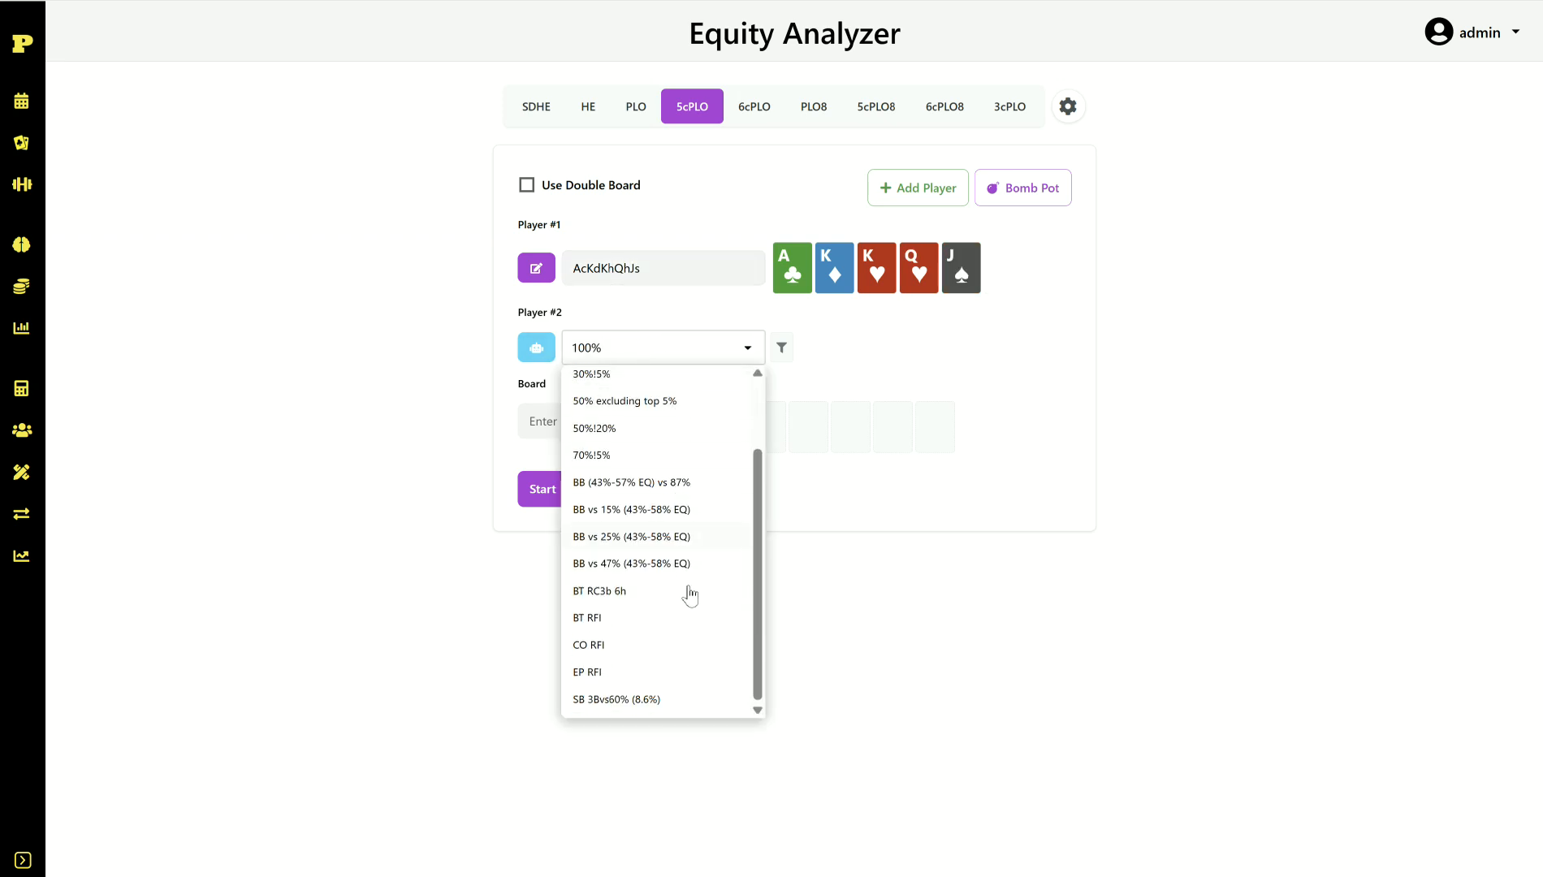
scroll(672, 584, "up", 2)
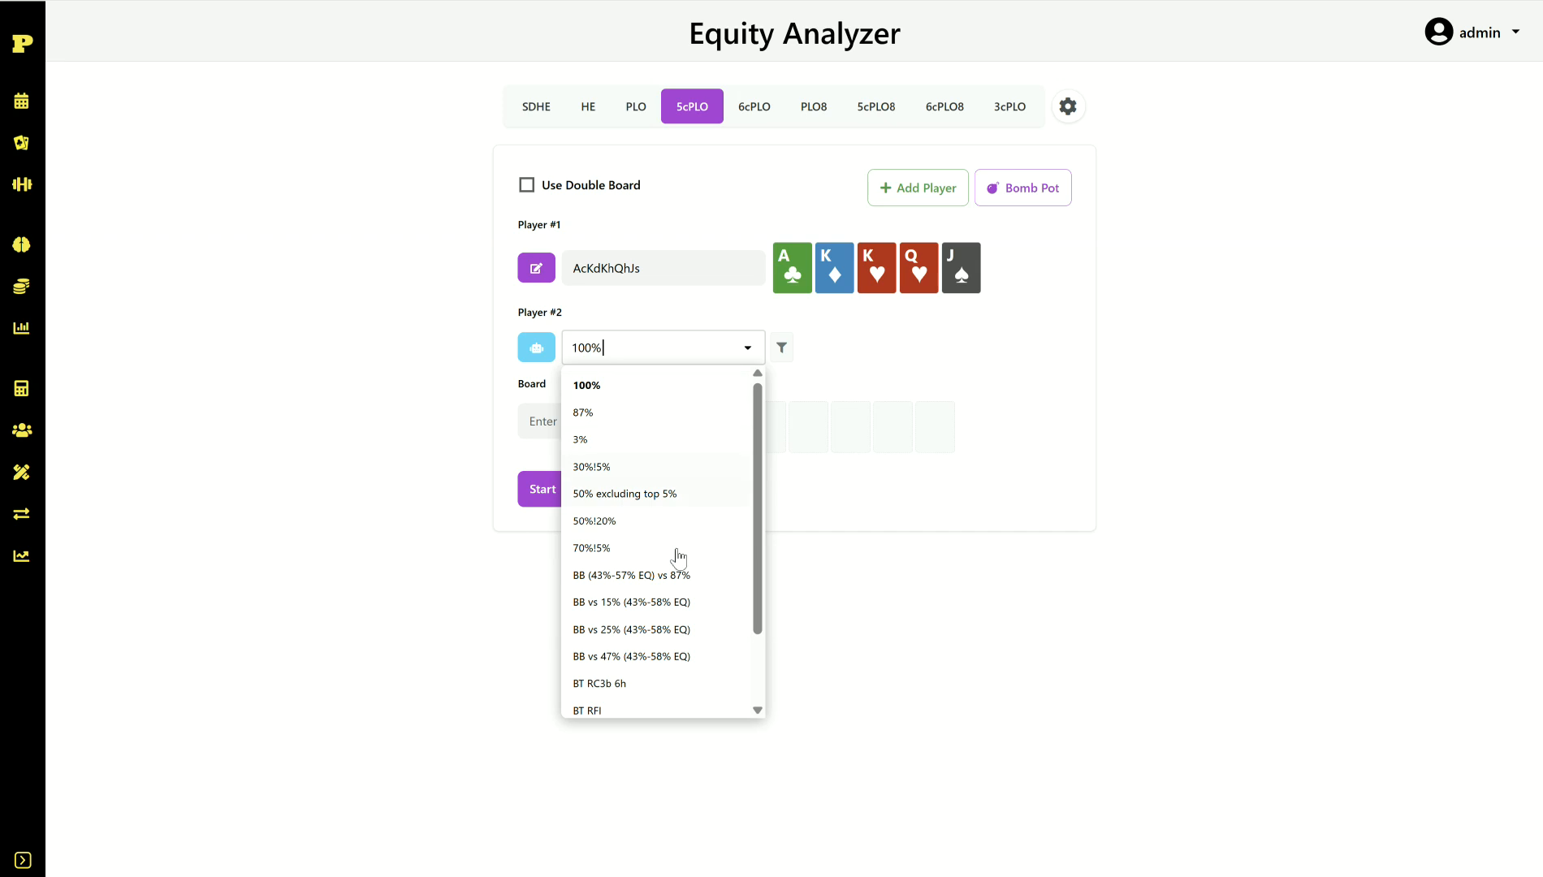
scroll(688, 674, "down", 1)
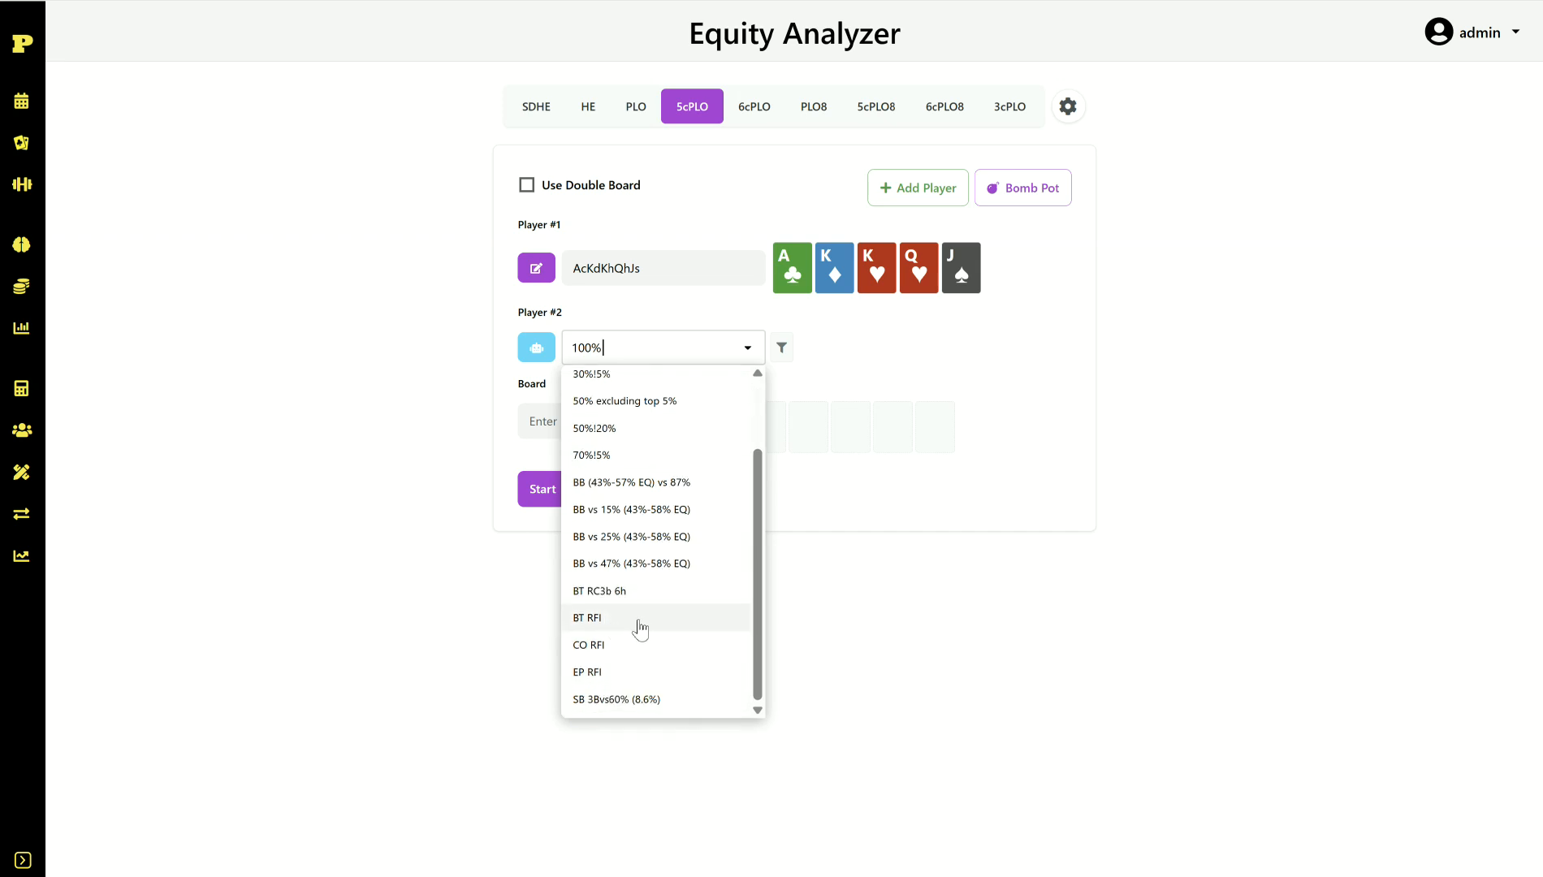
left_click(640, 627)
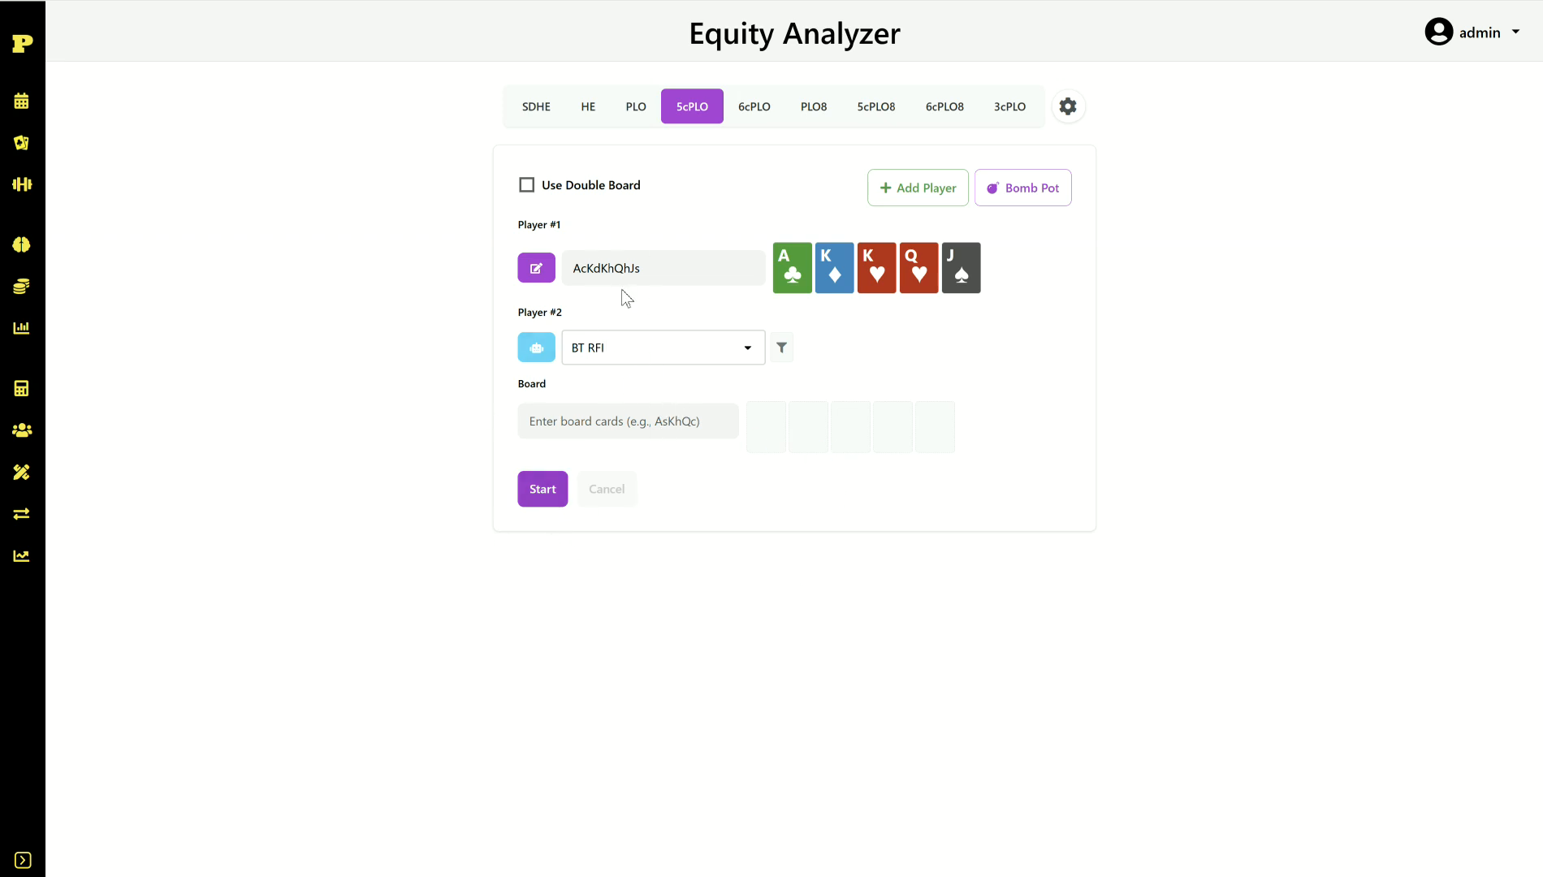
left_click(552, 491)
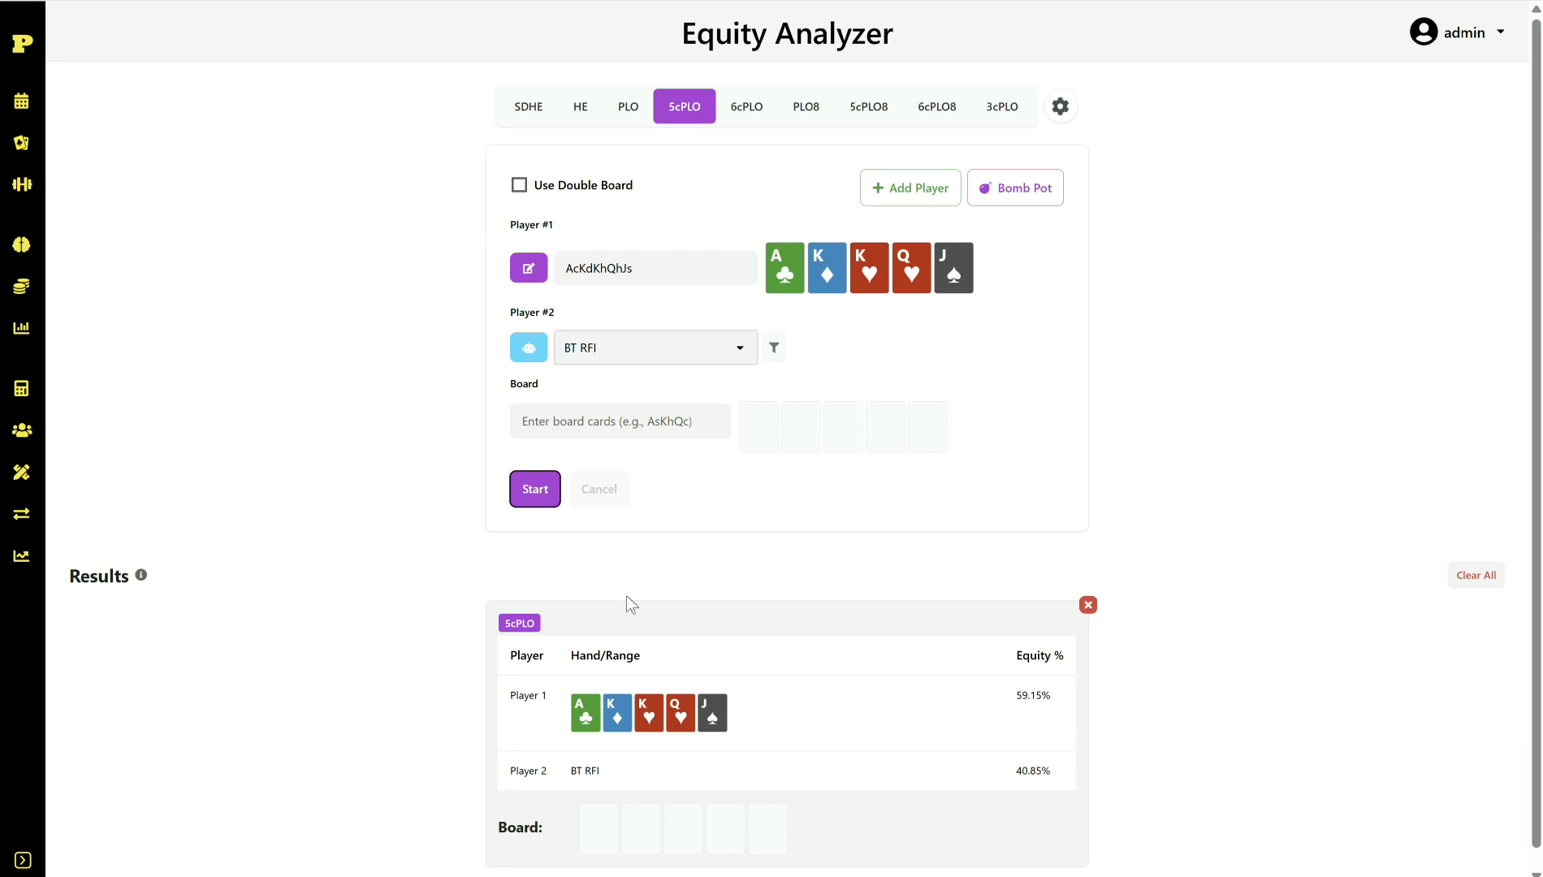
Step: Enter the Ks4s3h flop and recalculate: AcKdKhQhJs 81.23% versus BT RFI 18.77%
left_click(630, 423)
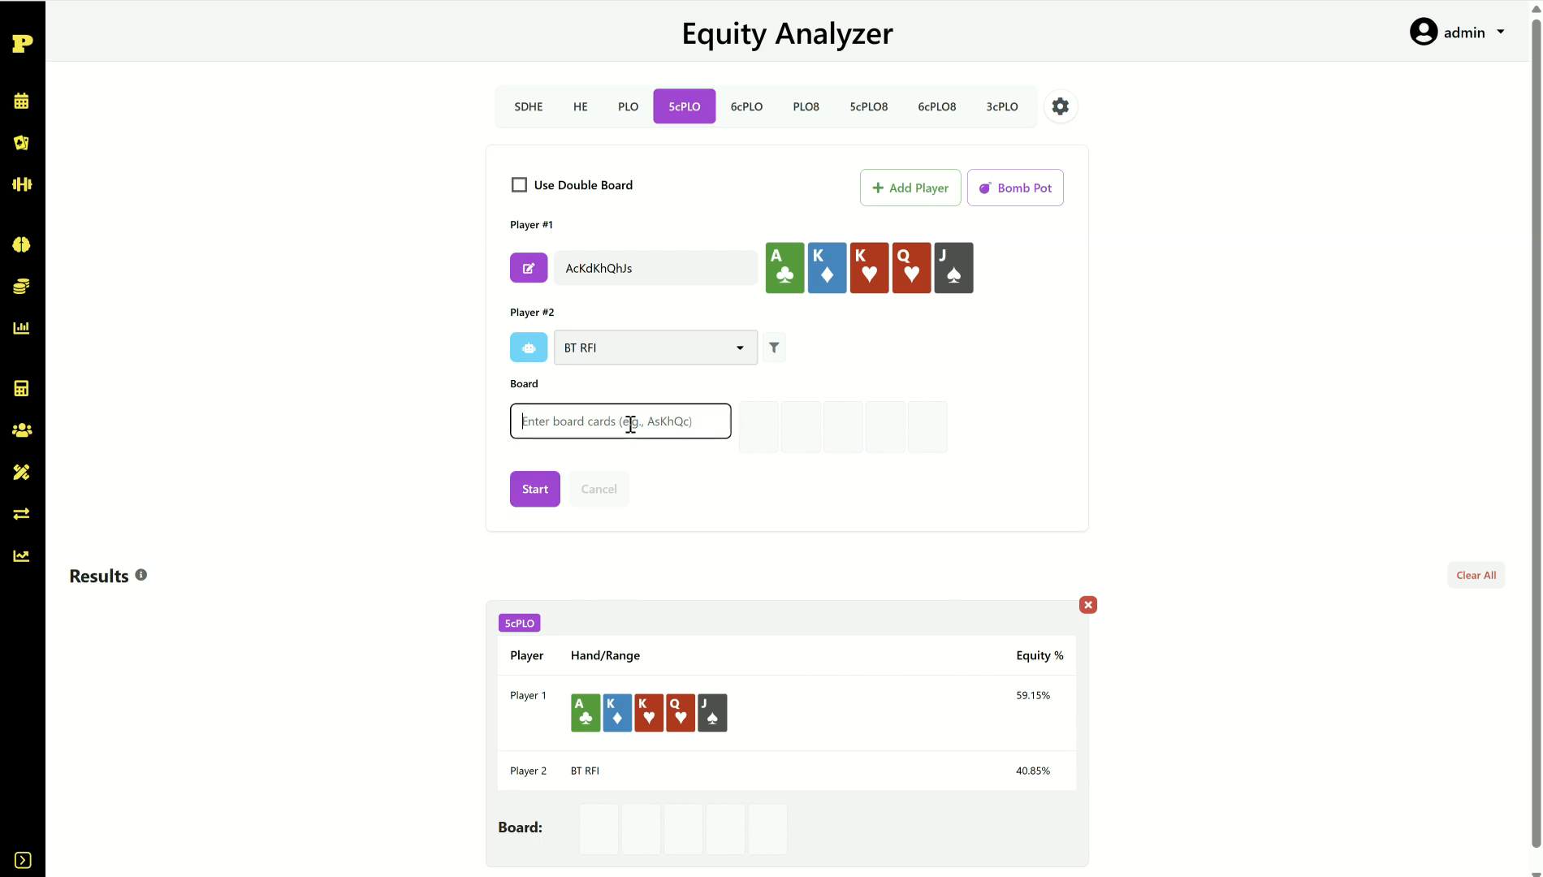
type("Ks4s")
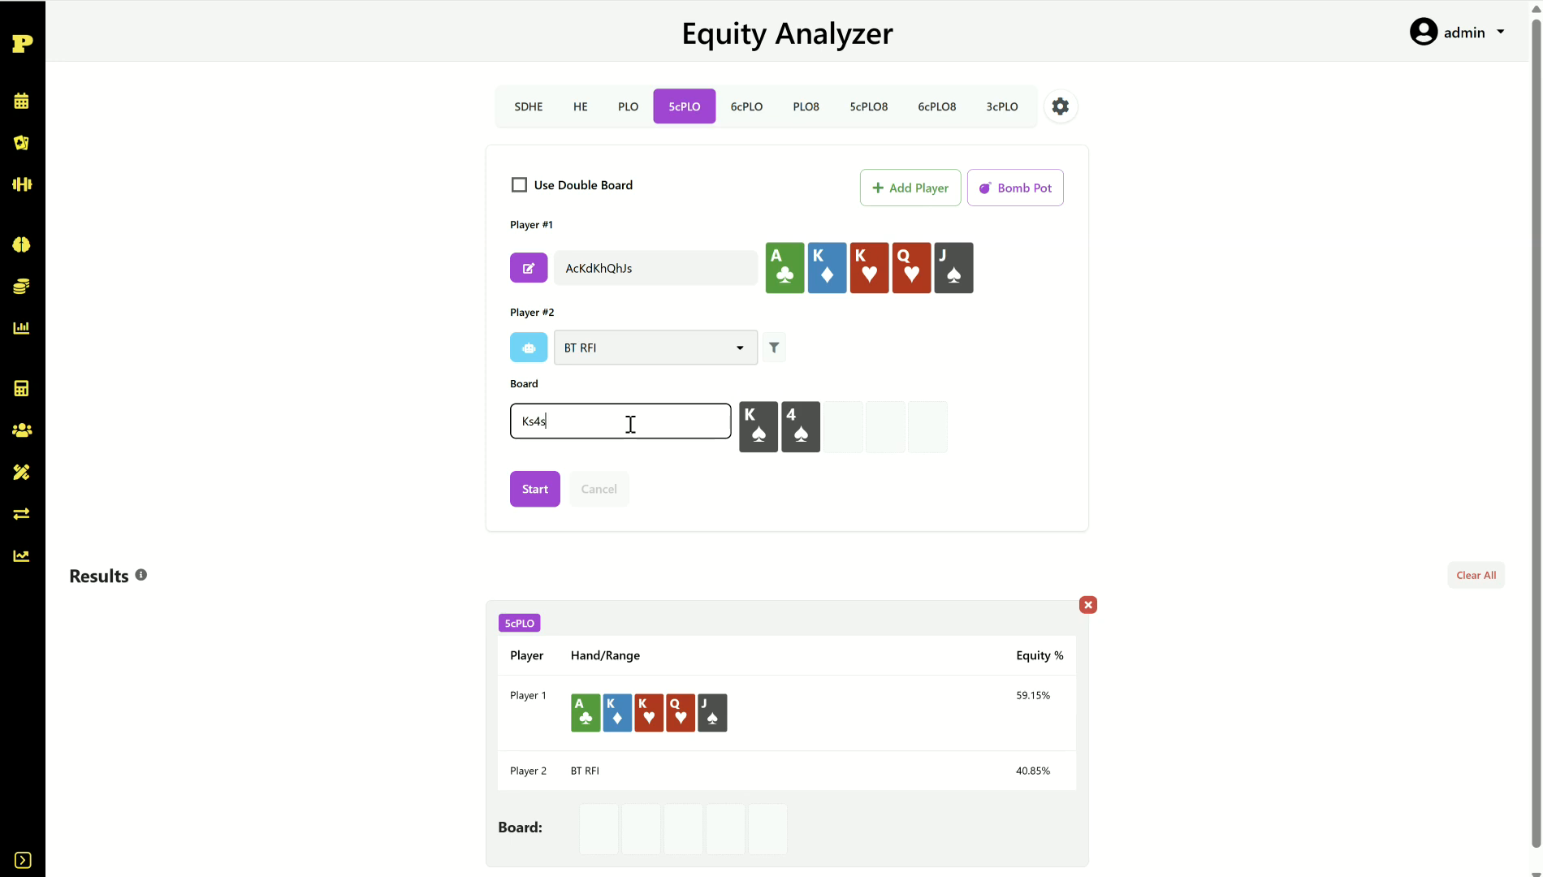
type("3h")
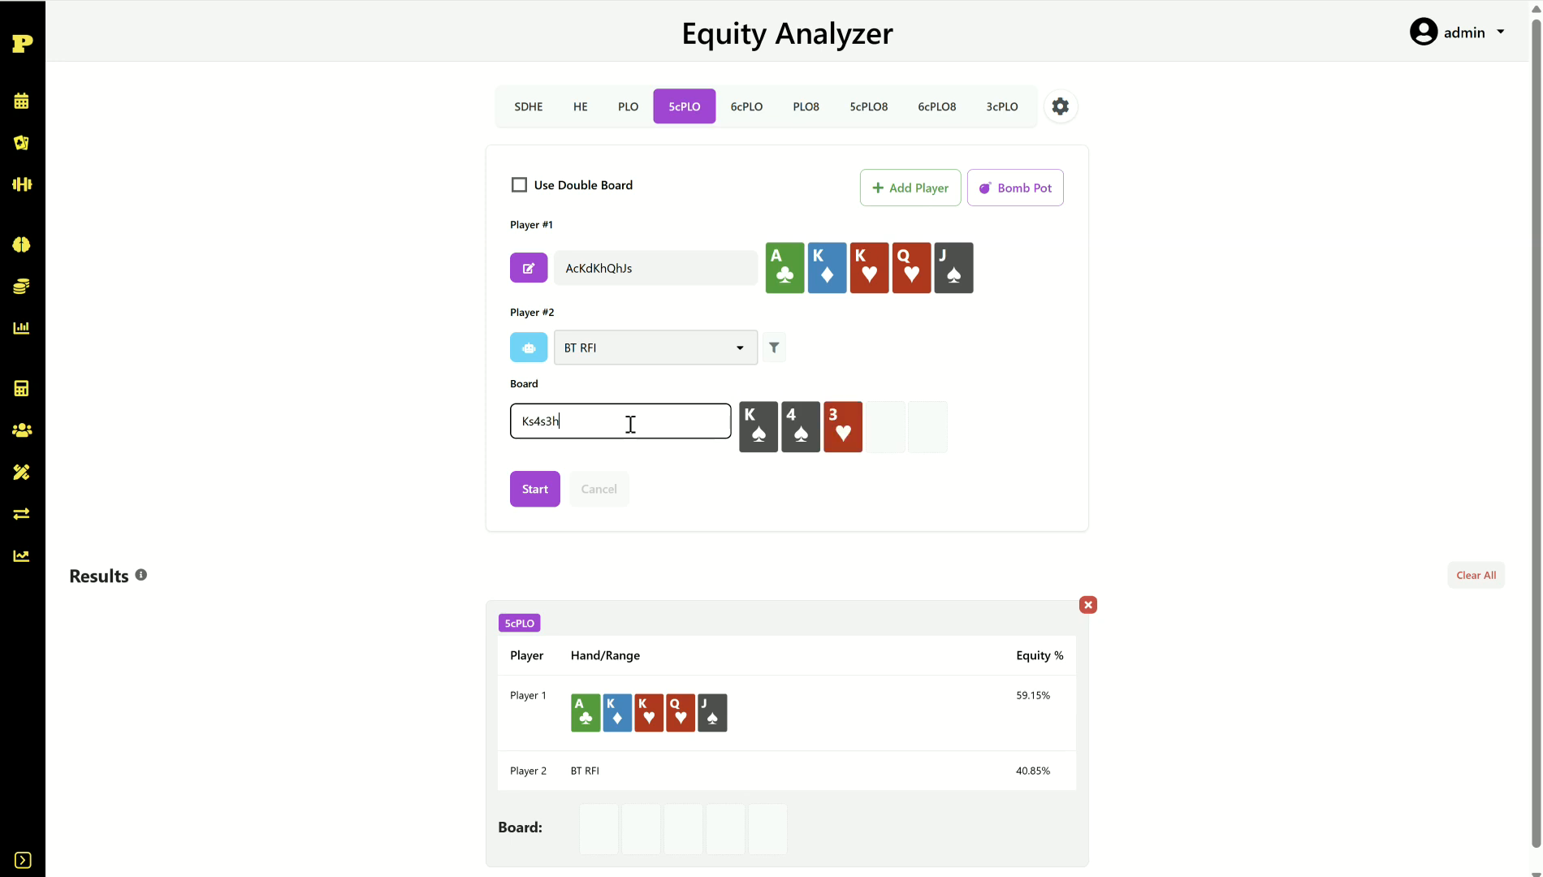
left_click(533, 492)
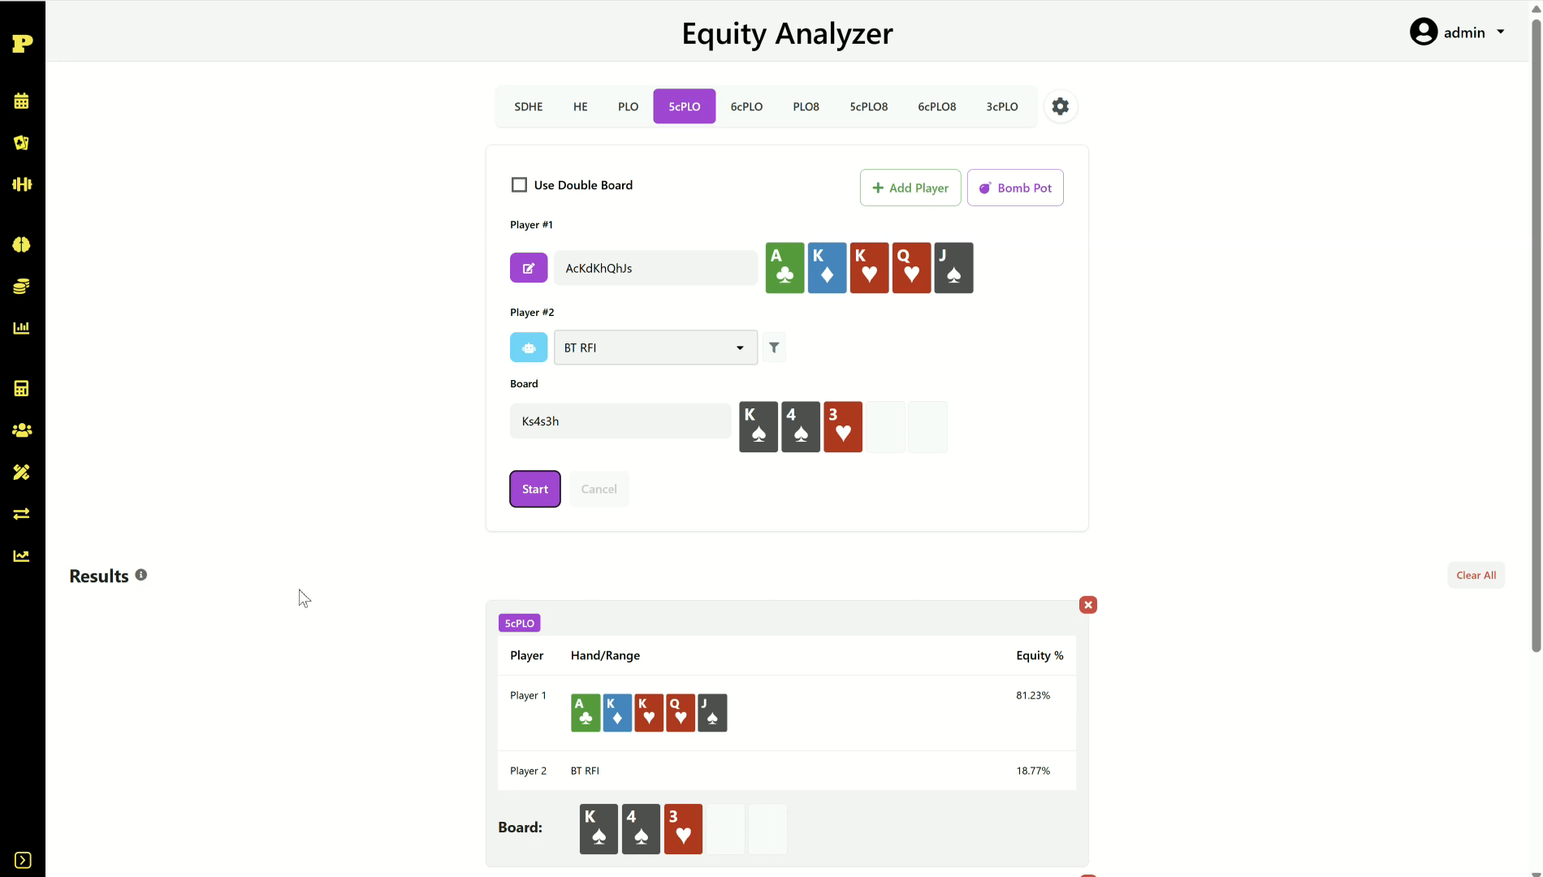
mouse_move(143, 578)
Step: Clear all previous results and open a filter on Player 2's BT RFI range
left_click(1475, 575)
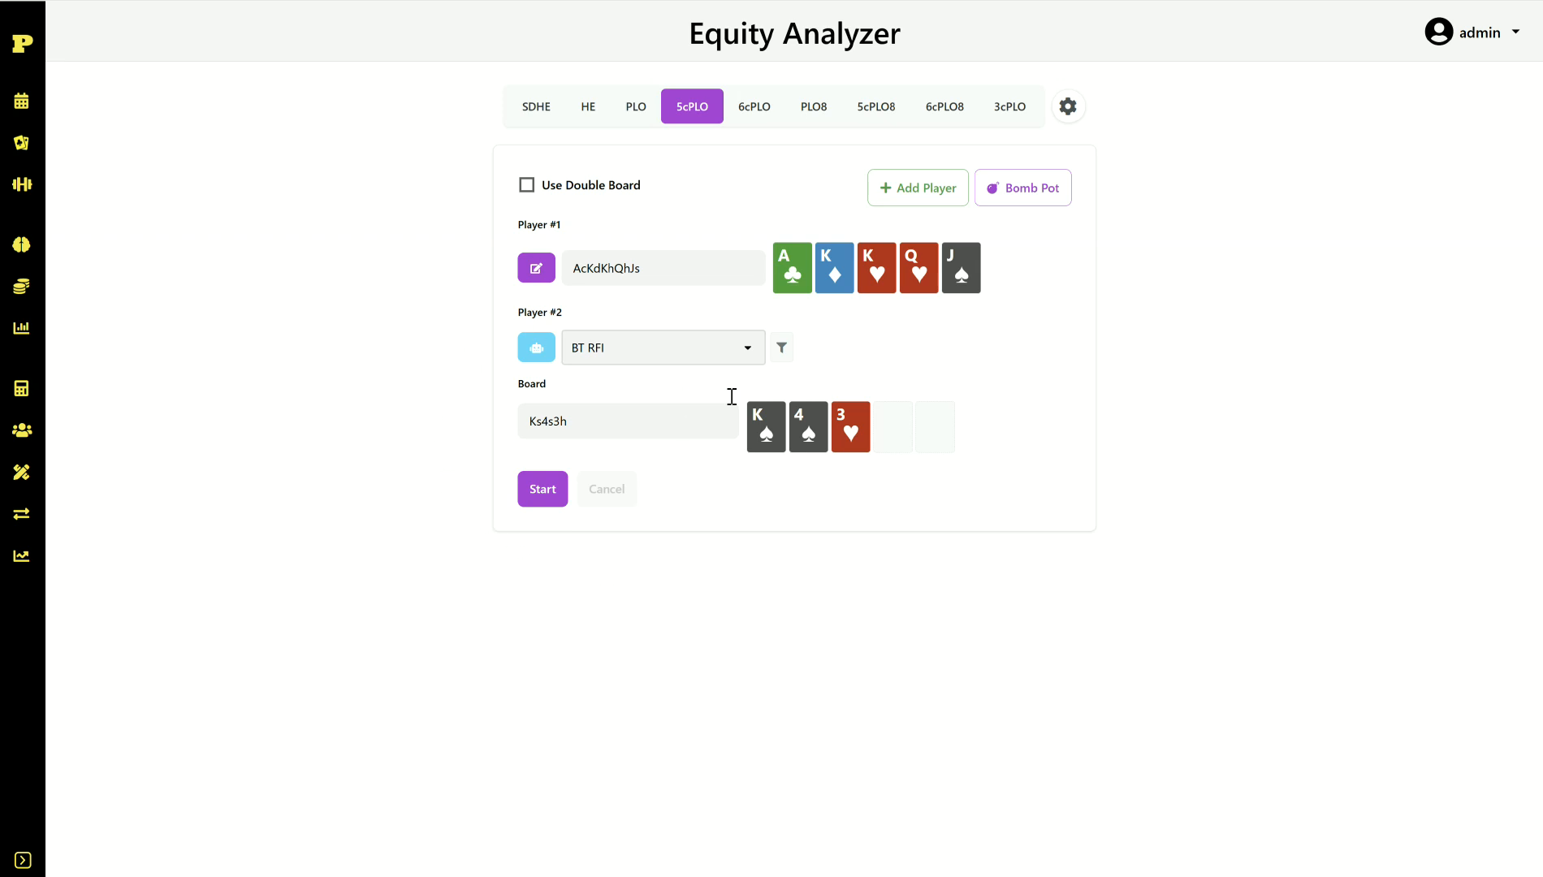
left_click(613, 429)
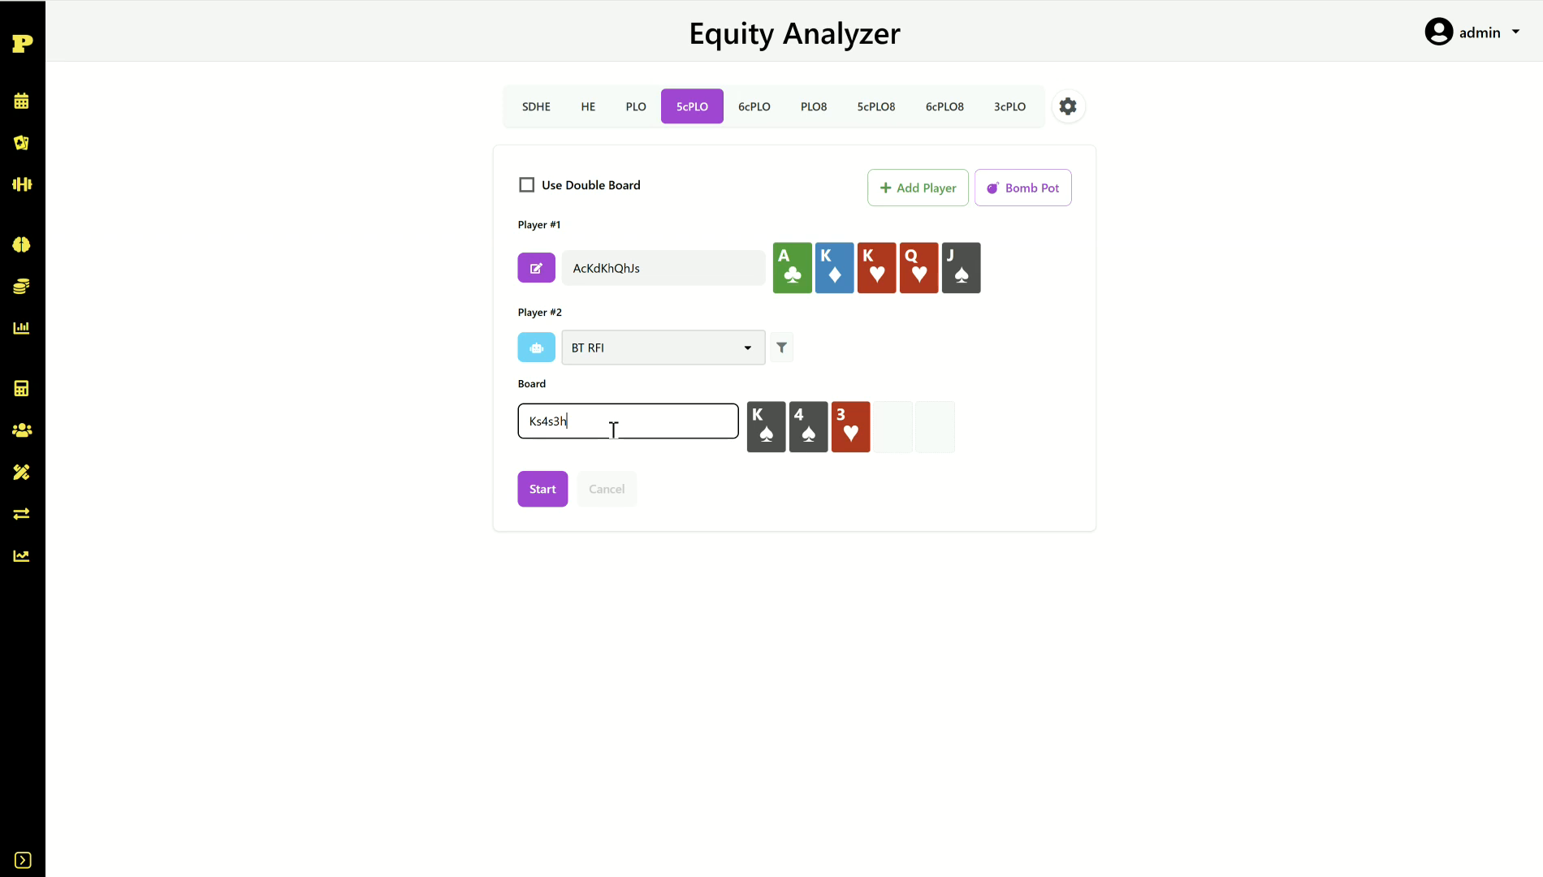
left_click(783, 349)
left_click(949, 348)
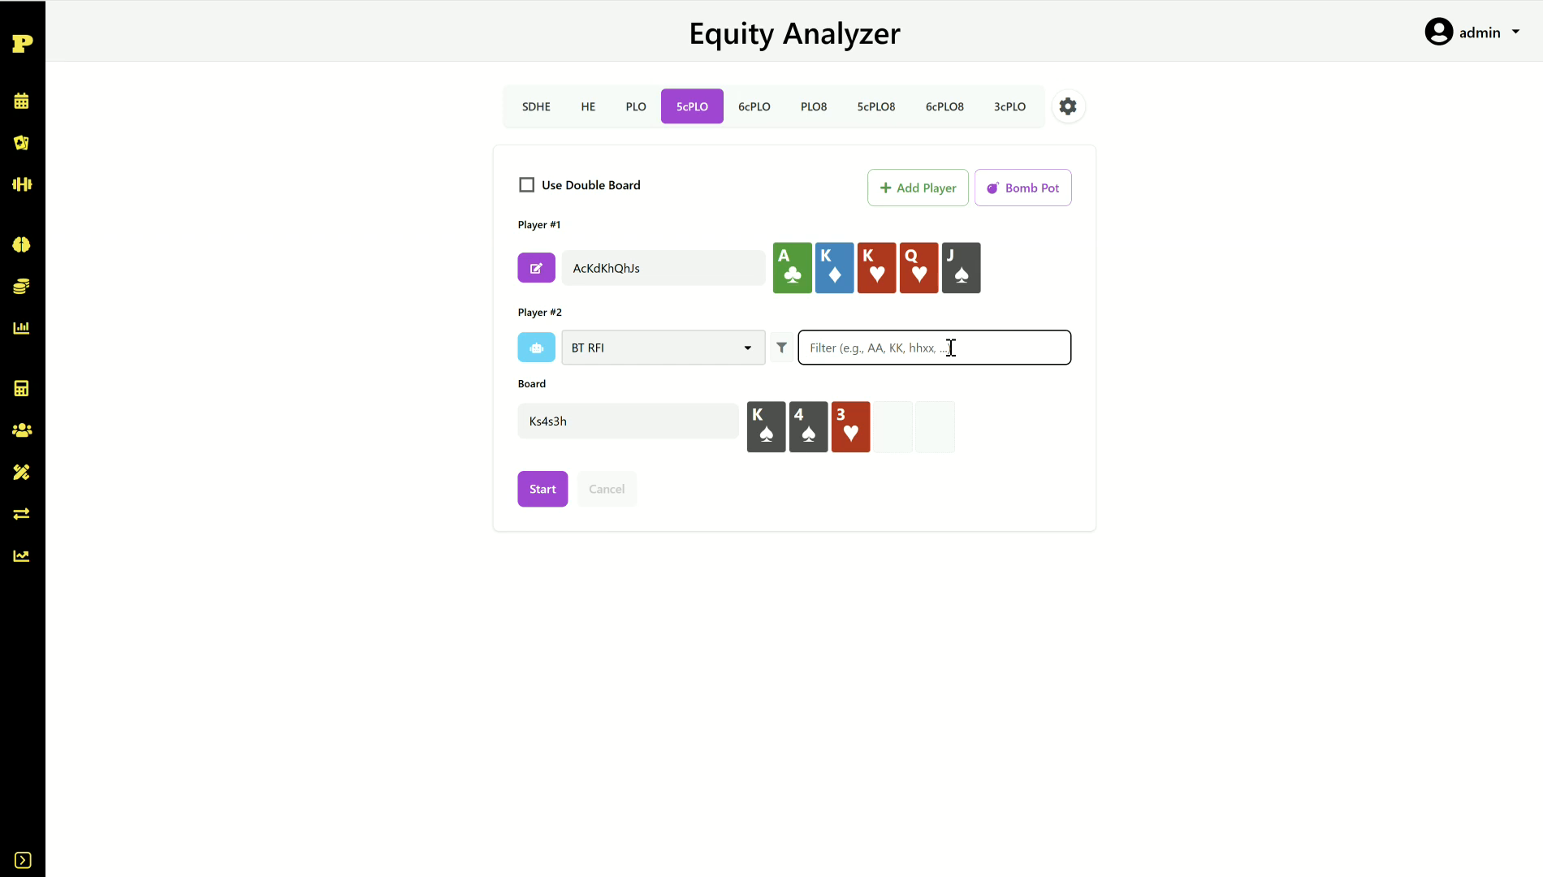
Step: Type the filter 44,33,Ass,ss:(K,43,25,56,A2,A4,57,67,26) for the BT RFI range
type("44,33")
type(",Ass,")
type("ss")
type(":()")
type("K,43,")
type("25")
type(",56")
type(",A2,A4")
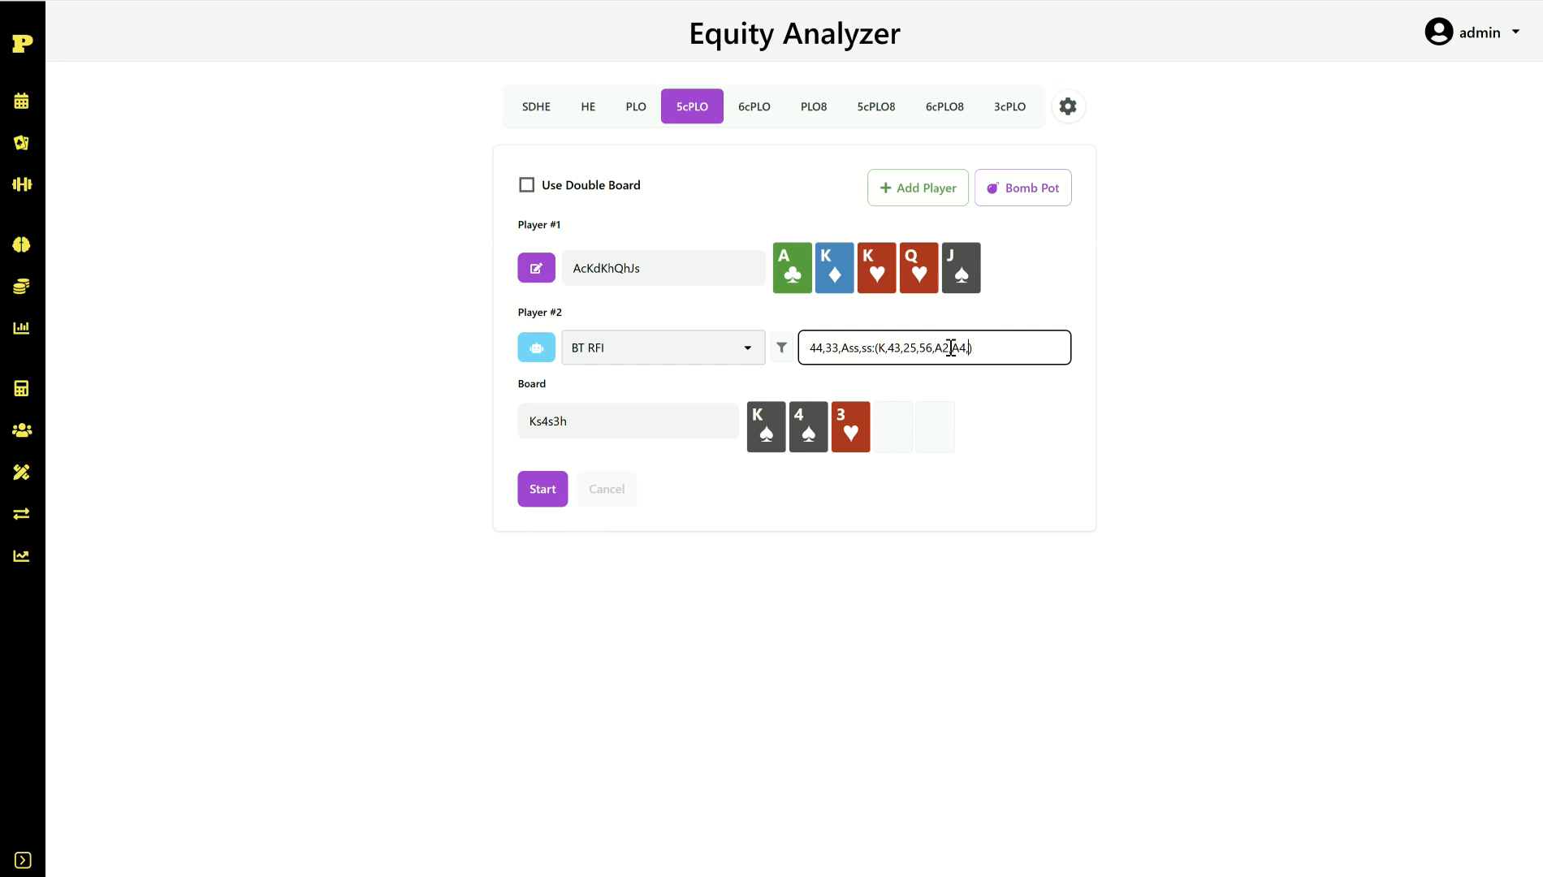
type(",57,67")
type(",26")
Step: Change A4 to A5 in the filter and append ,43,KAs,K:() at its end
left_click(968, 355)
key("BackSpace")
type("5,")
left_click(1021, 349)
type(",43,KAs,K:()")
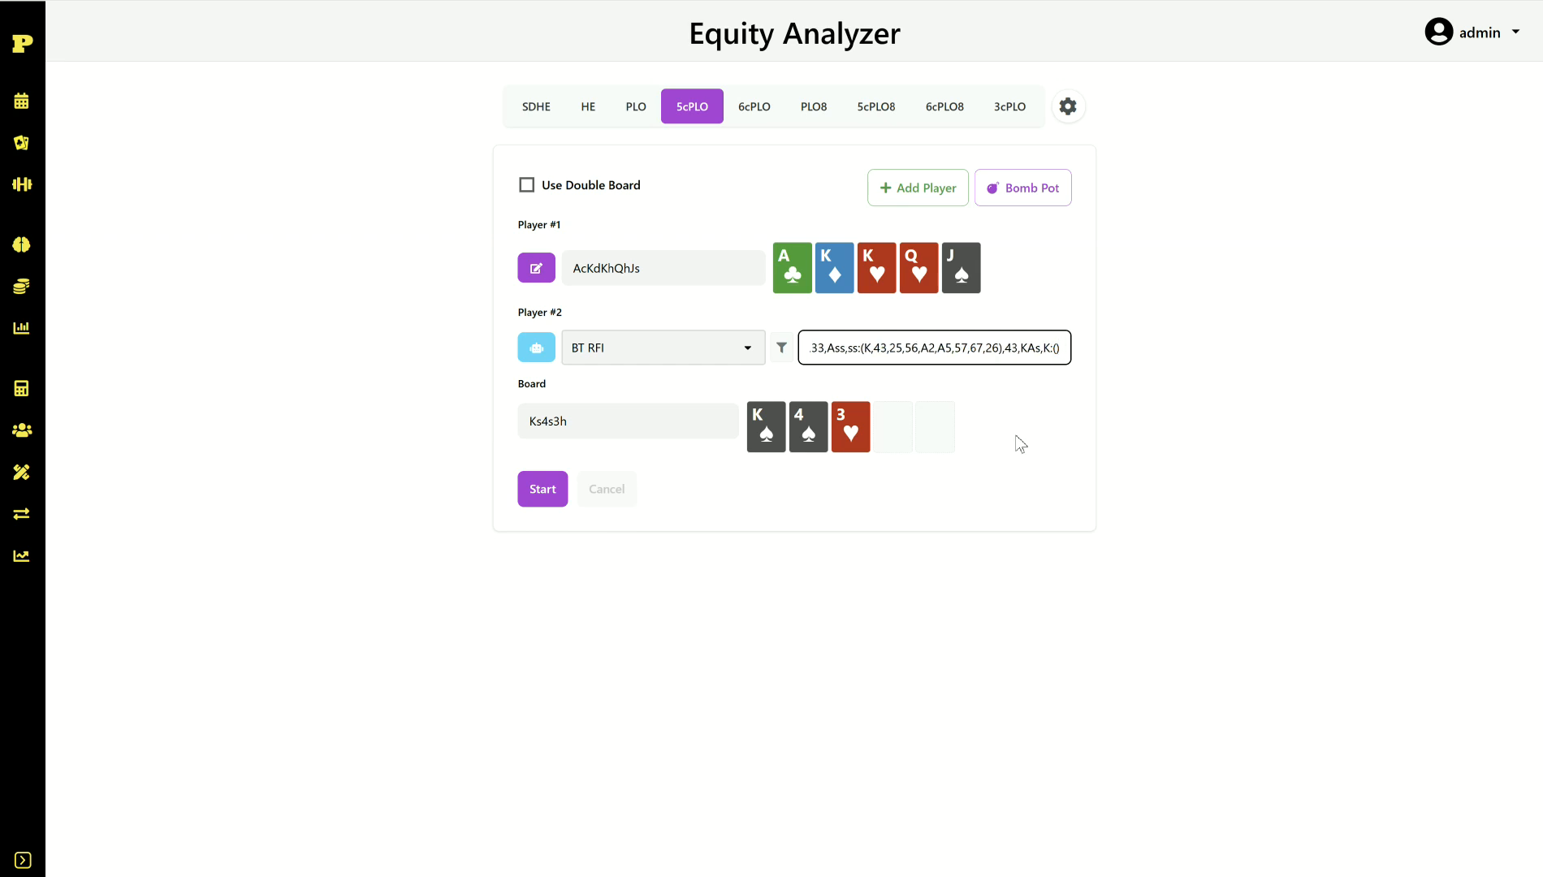
Step: Copy the 43-through-26 card list into K:() and calculate: 69.75% versus 30.25%
double_click(881, 348)
left_click_drag(909, 353, 998, 349)
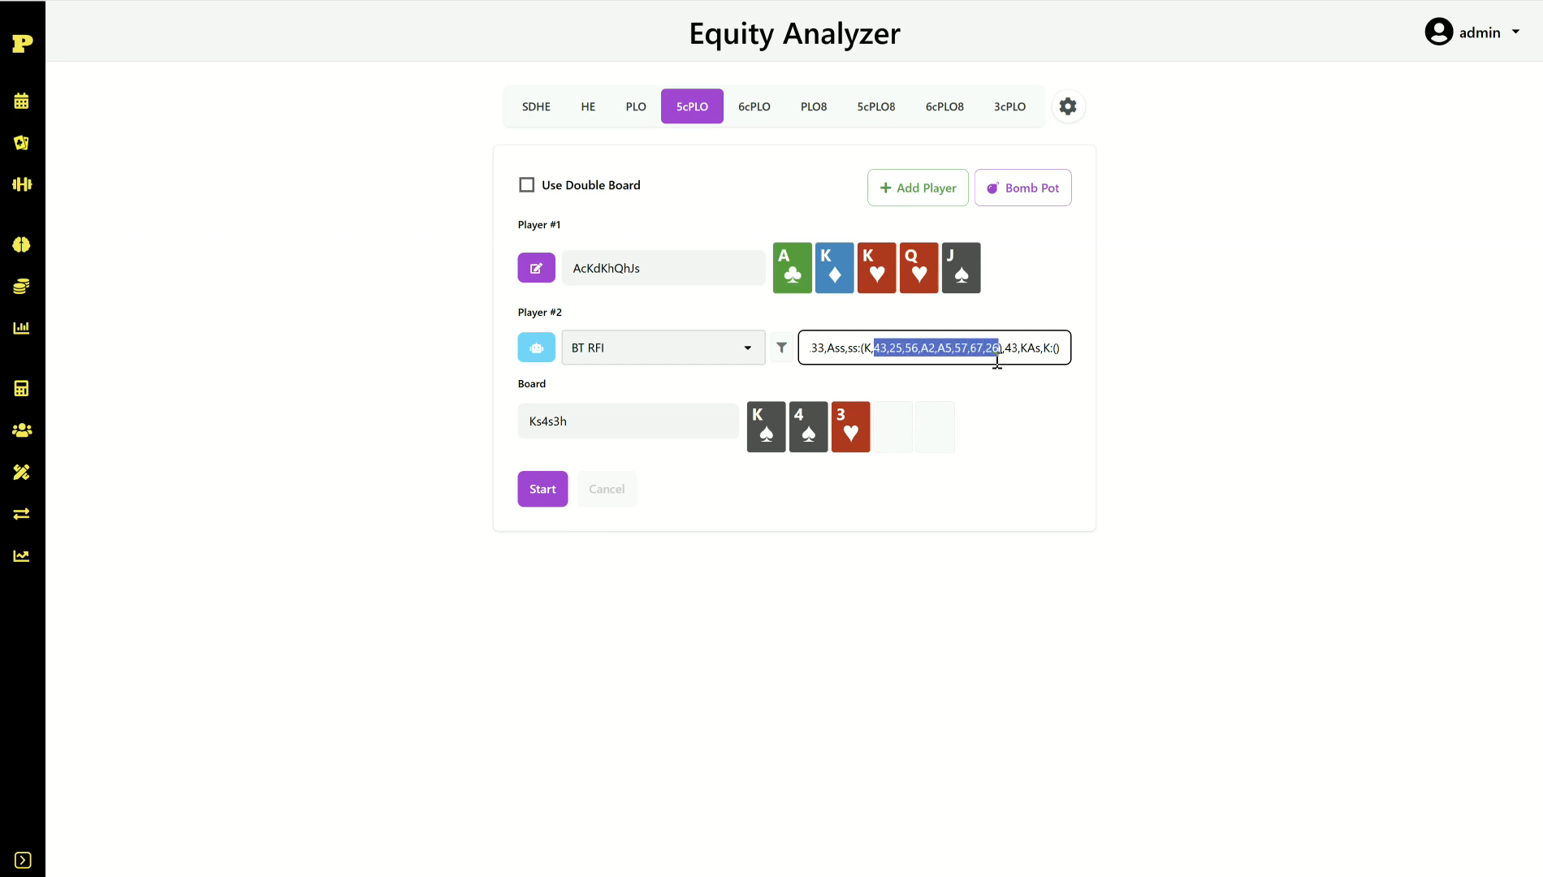
key("ctrl+c")
left_click(1057, 347)
key("ctrl+v")
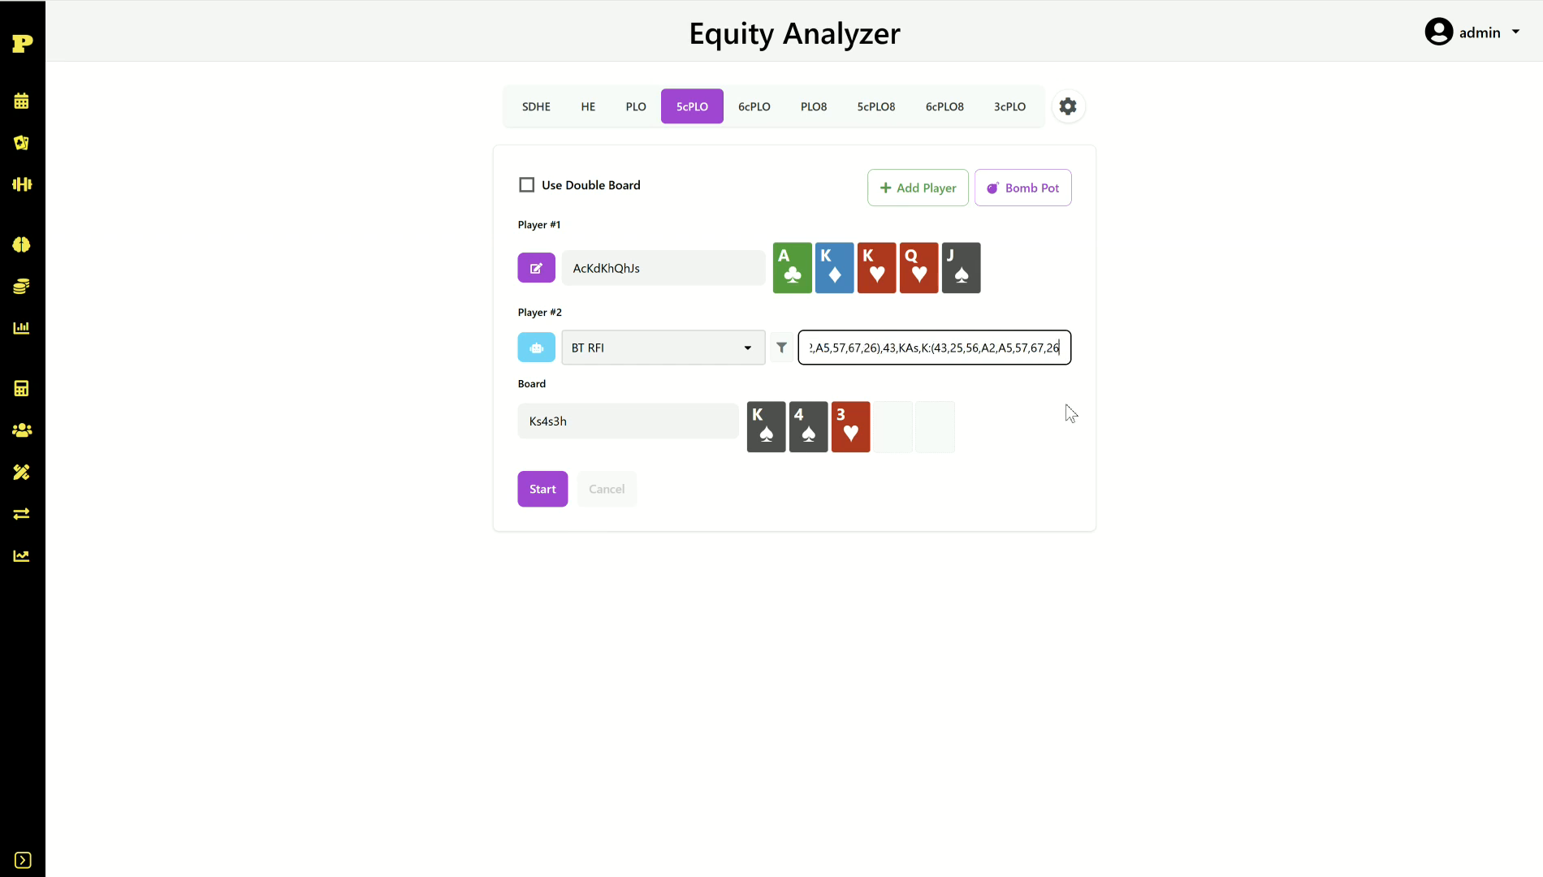
left_click_drag(1060, 348, 664, 339)
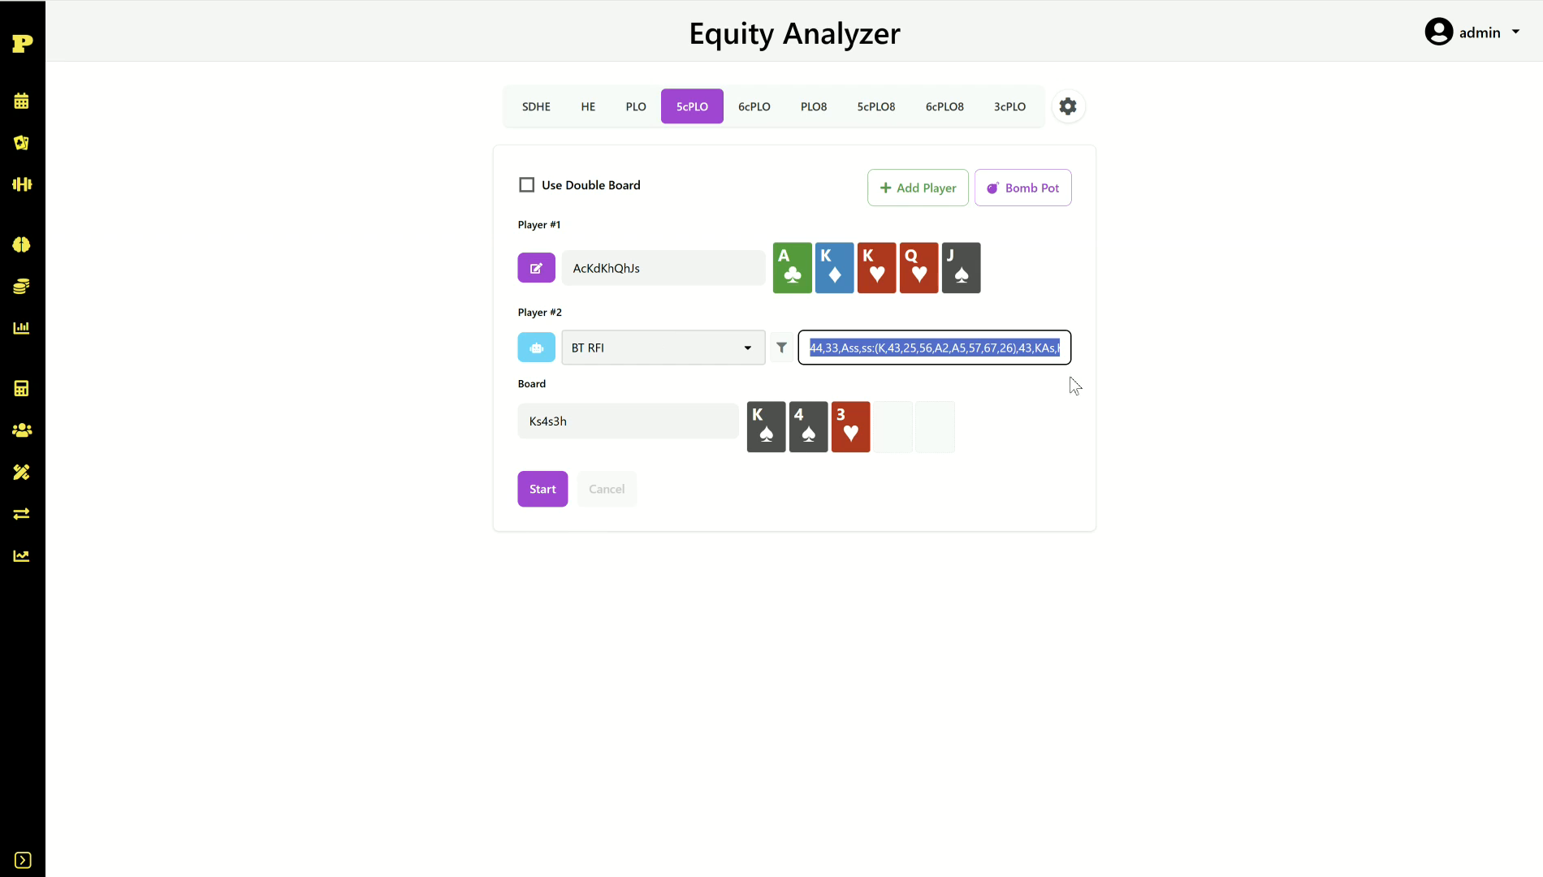
left_click(1218, 405)
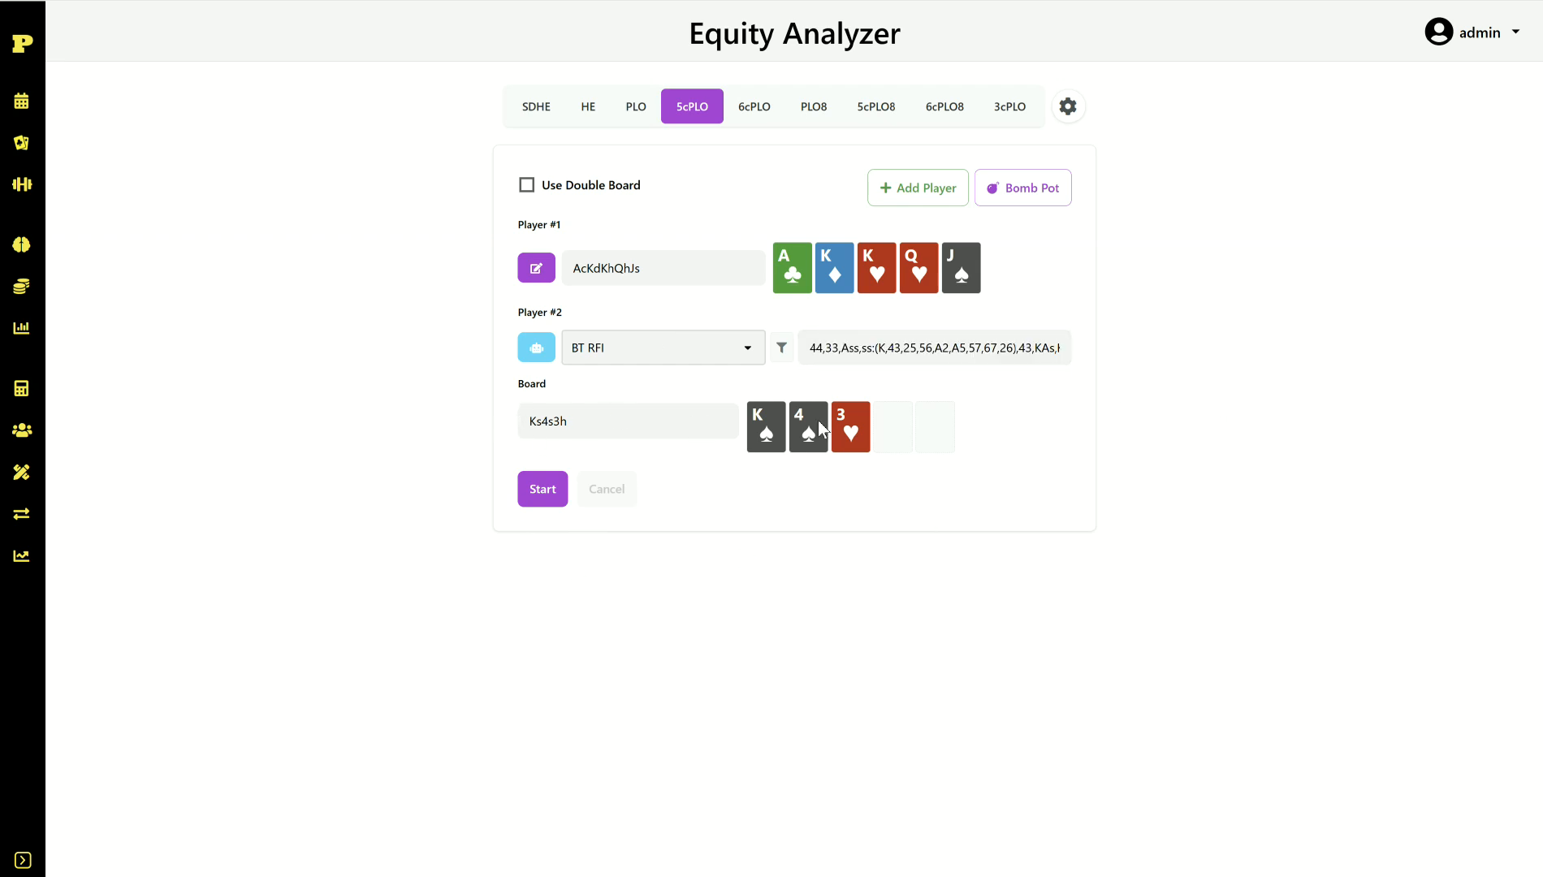
left_click(534, 495)
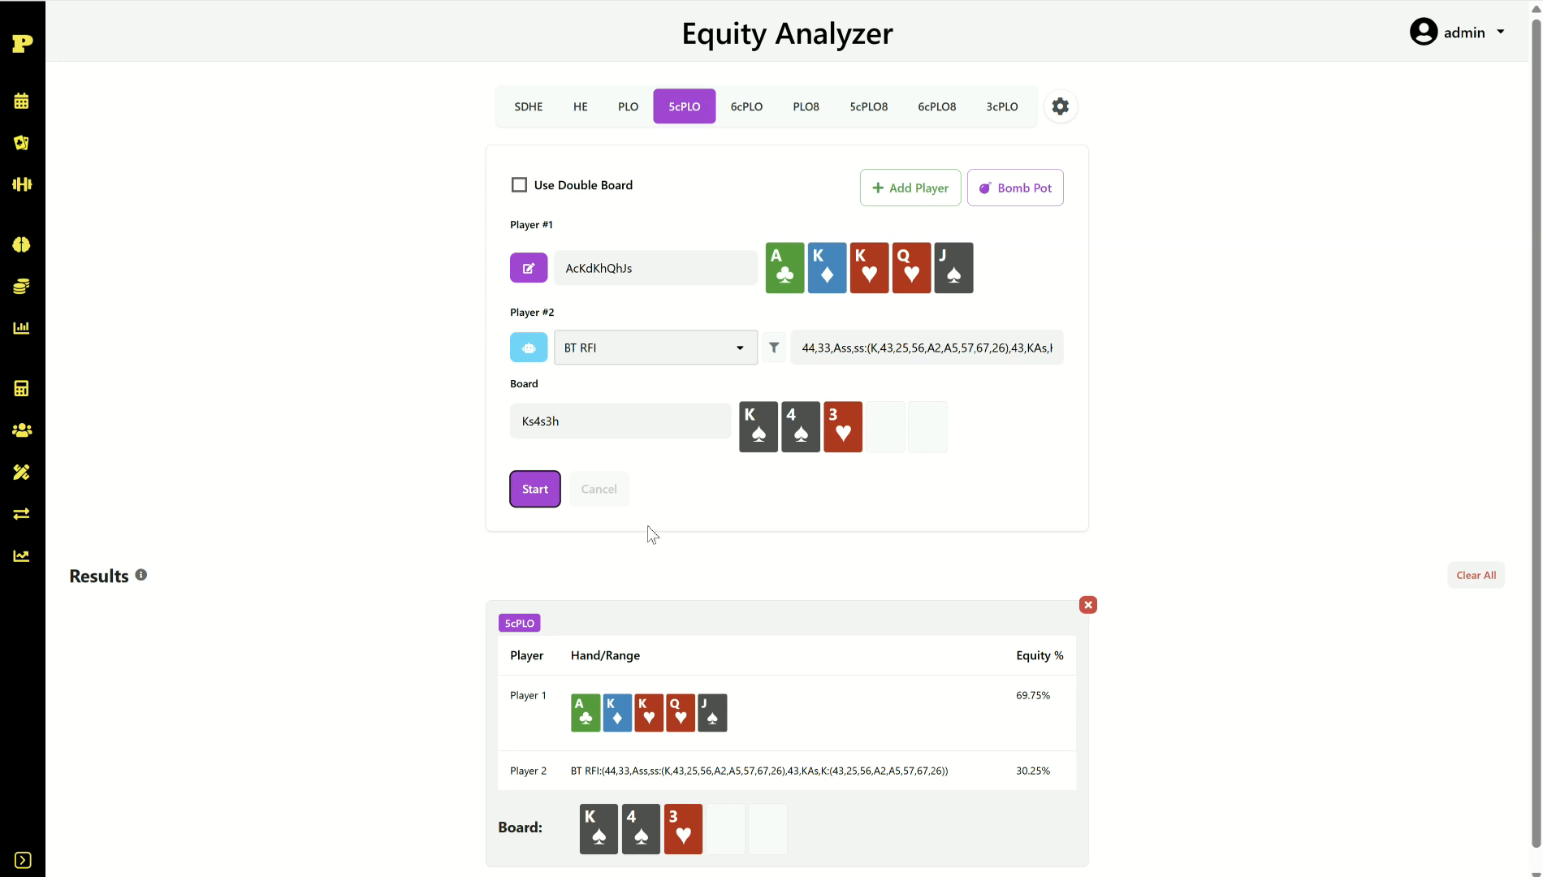
Step: Click empty page space once the 69.75% versus 30.25% result card finishes
left_click(677, 547)
Step: Clear Player #2's range filter and put Player #1 on the SB 3Bvs60% (8.6%) range
left_click(887, 351)
key("ctrl+a")
key("BackSpace")
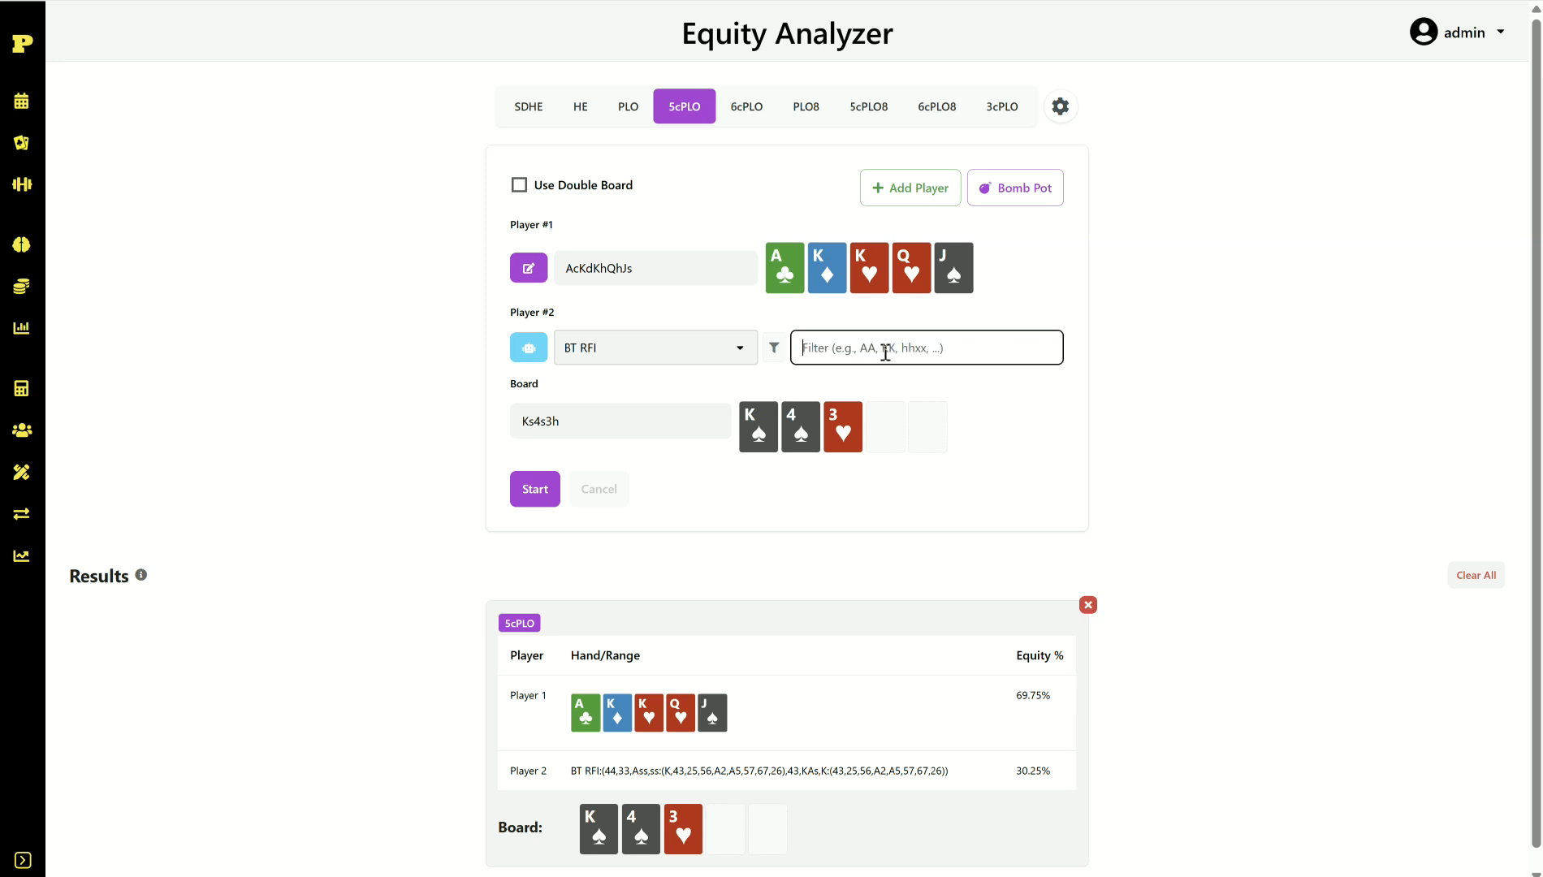
left_click(528, 268)
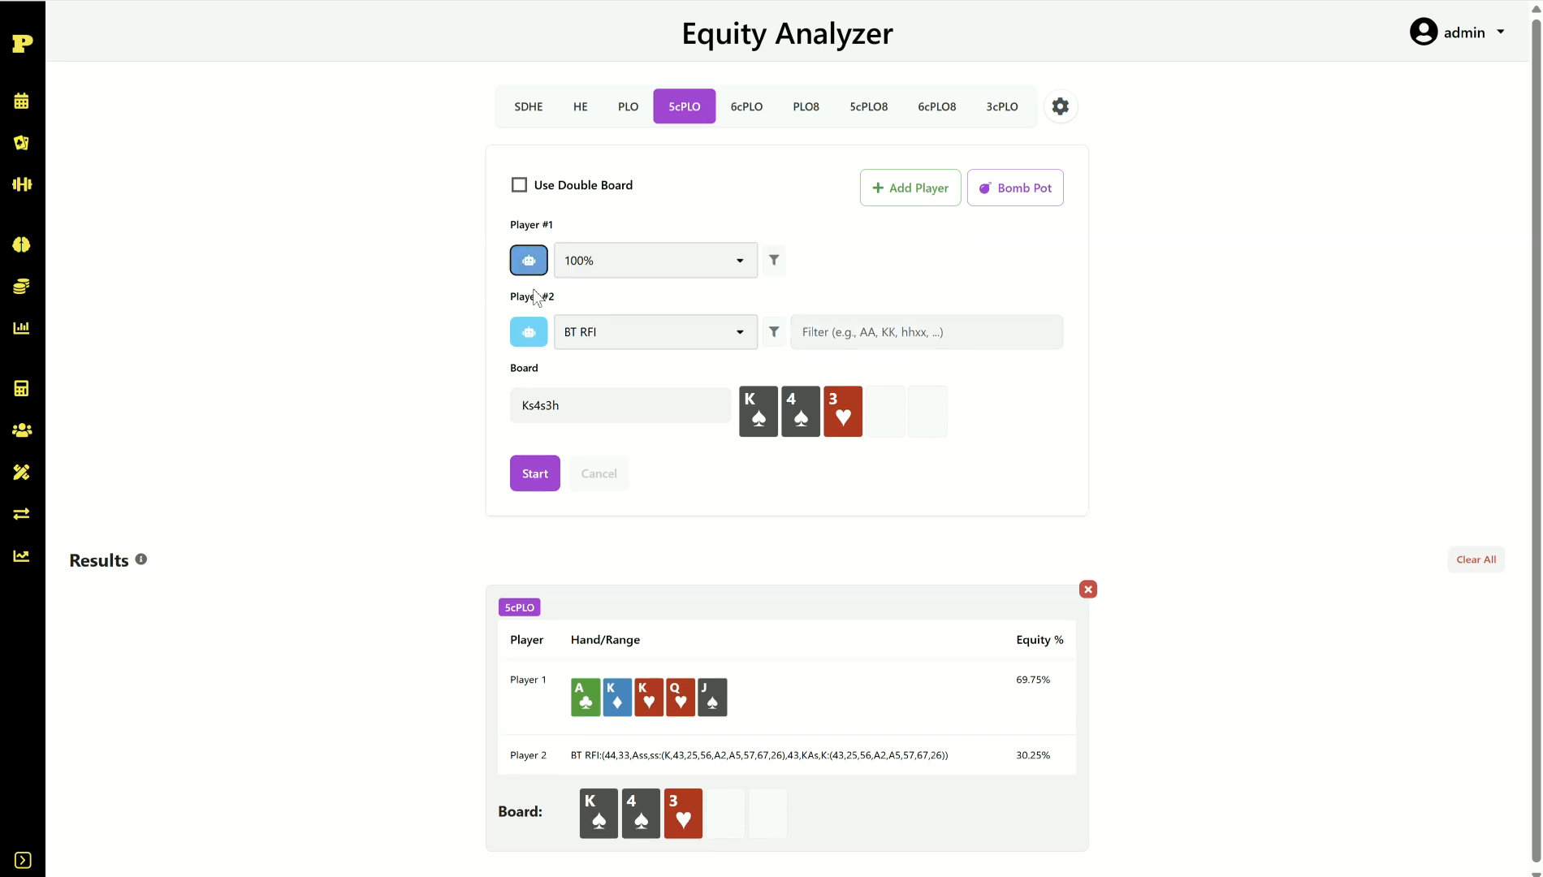
left_click(731, 257)
scroll(678, 398, "down", 2)
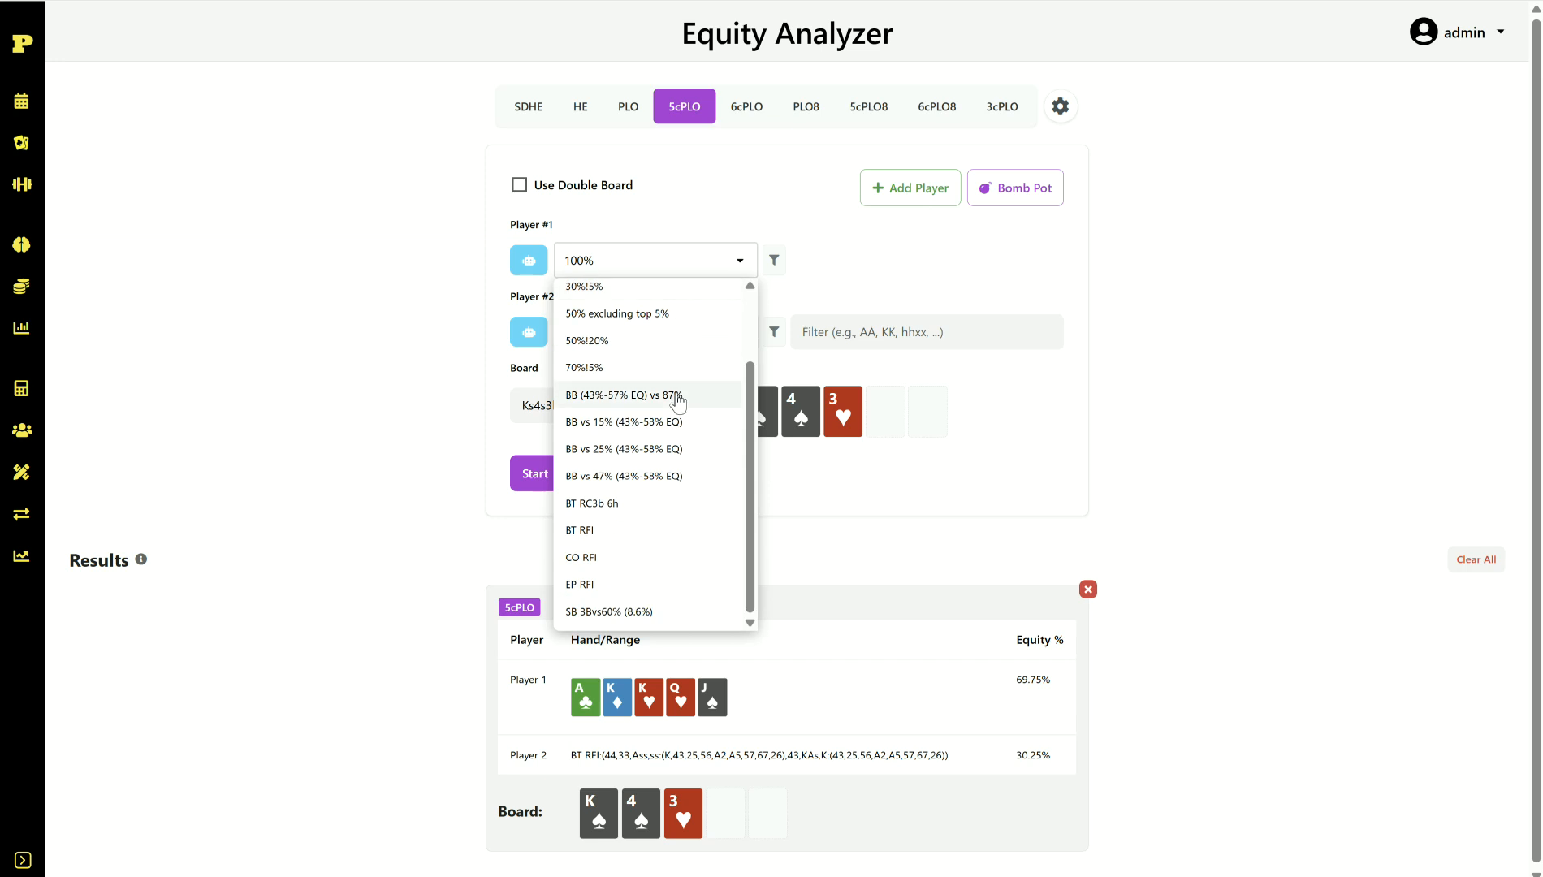
left_click(638, 614)
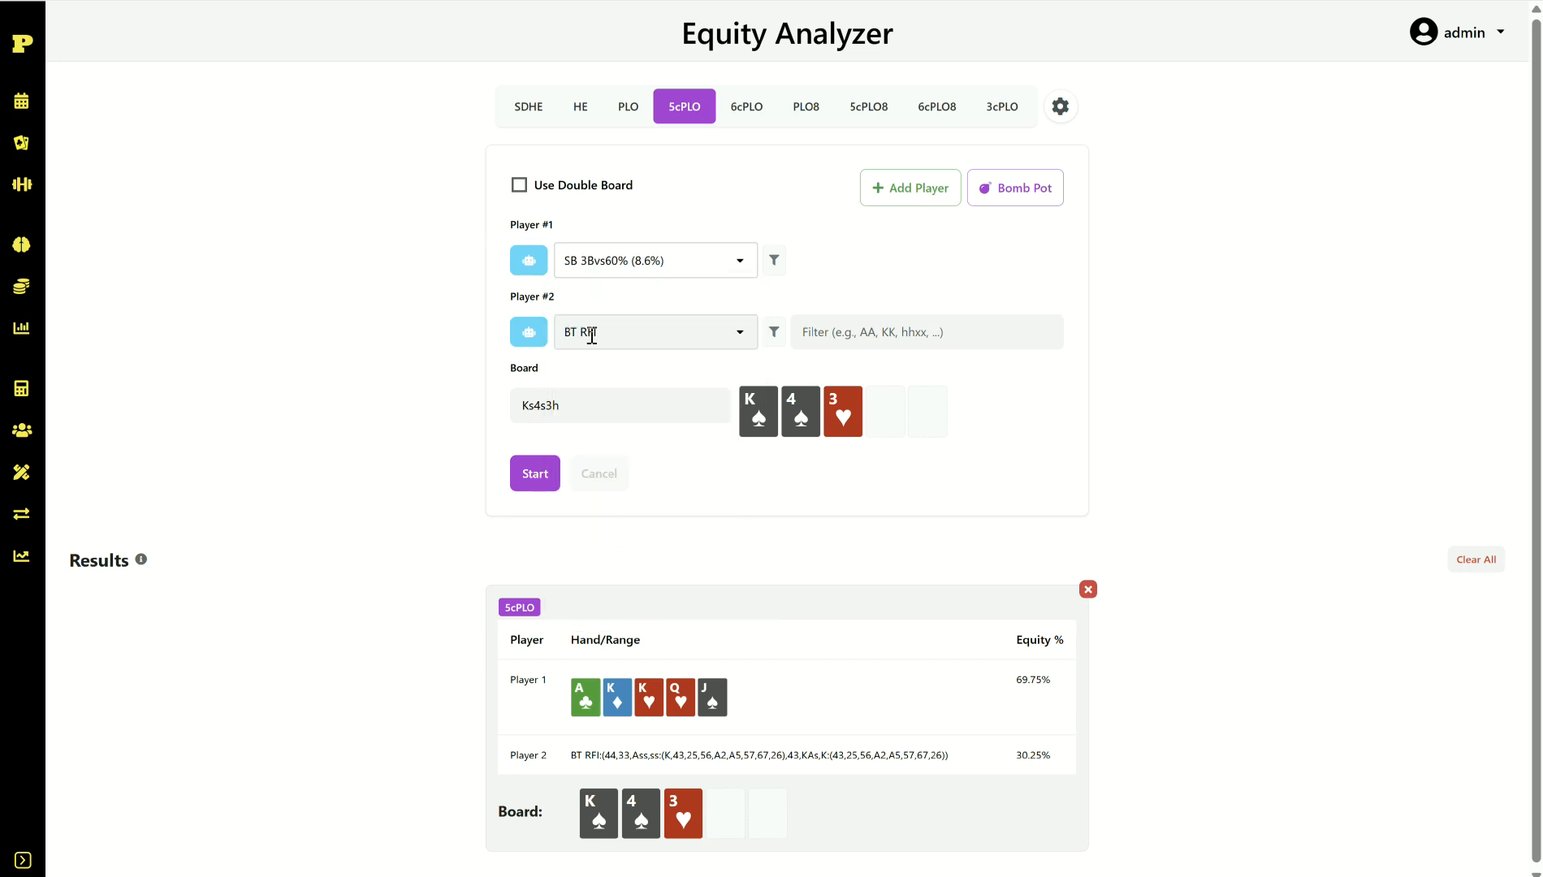
Step: Give Player #2 the BT RC3b 6h range and calculate: 58.33% versus 41.67%
left_click(741, 333)
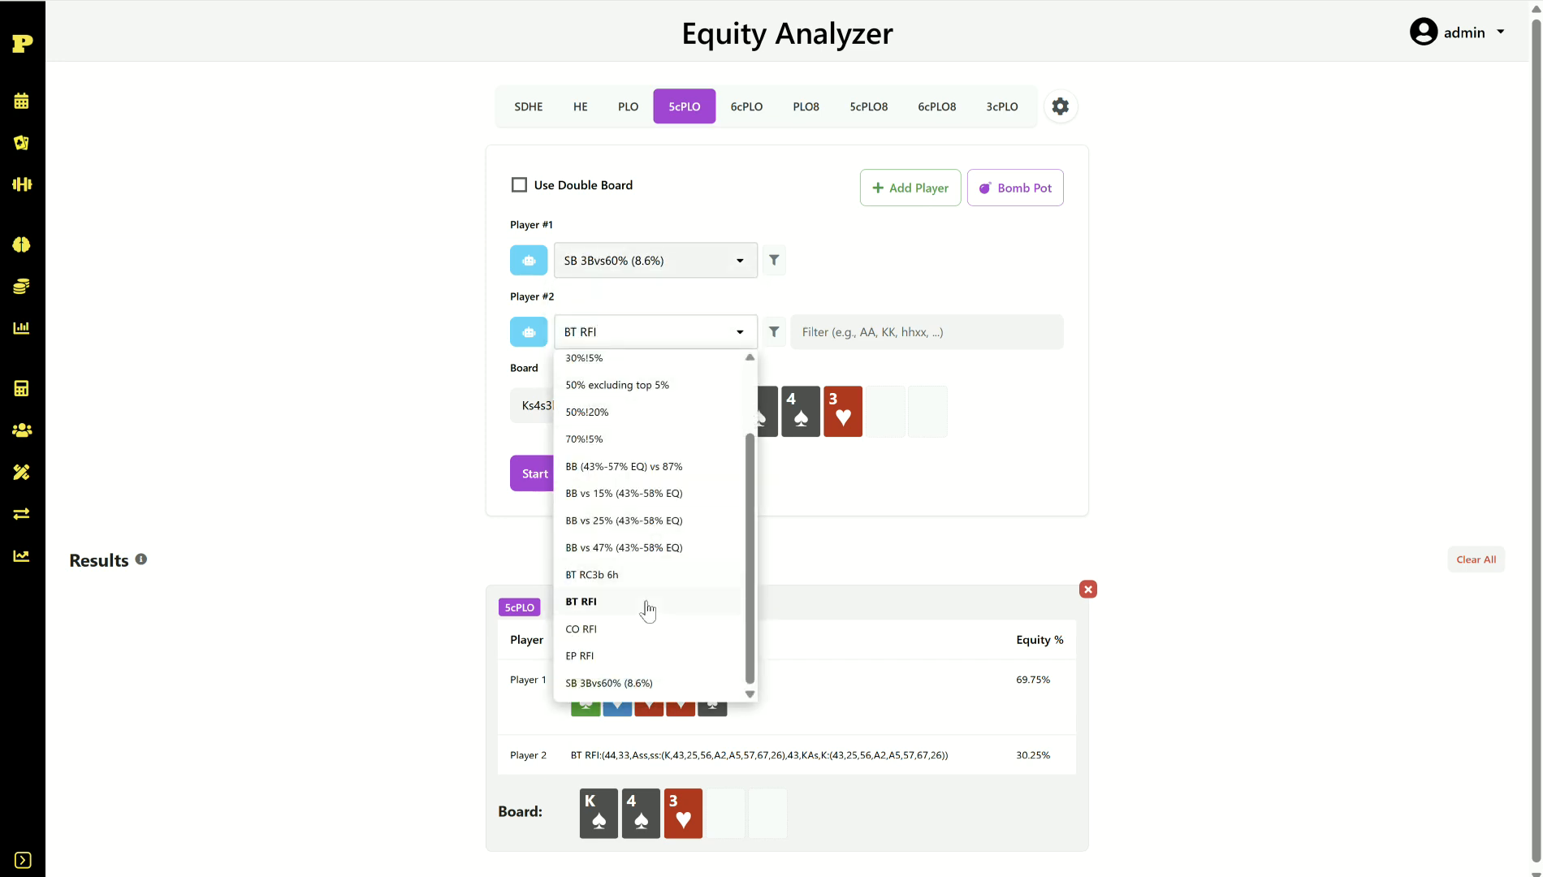
left_click(632, 576)
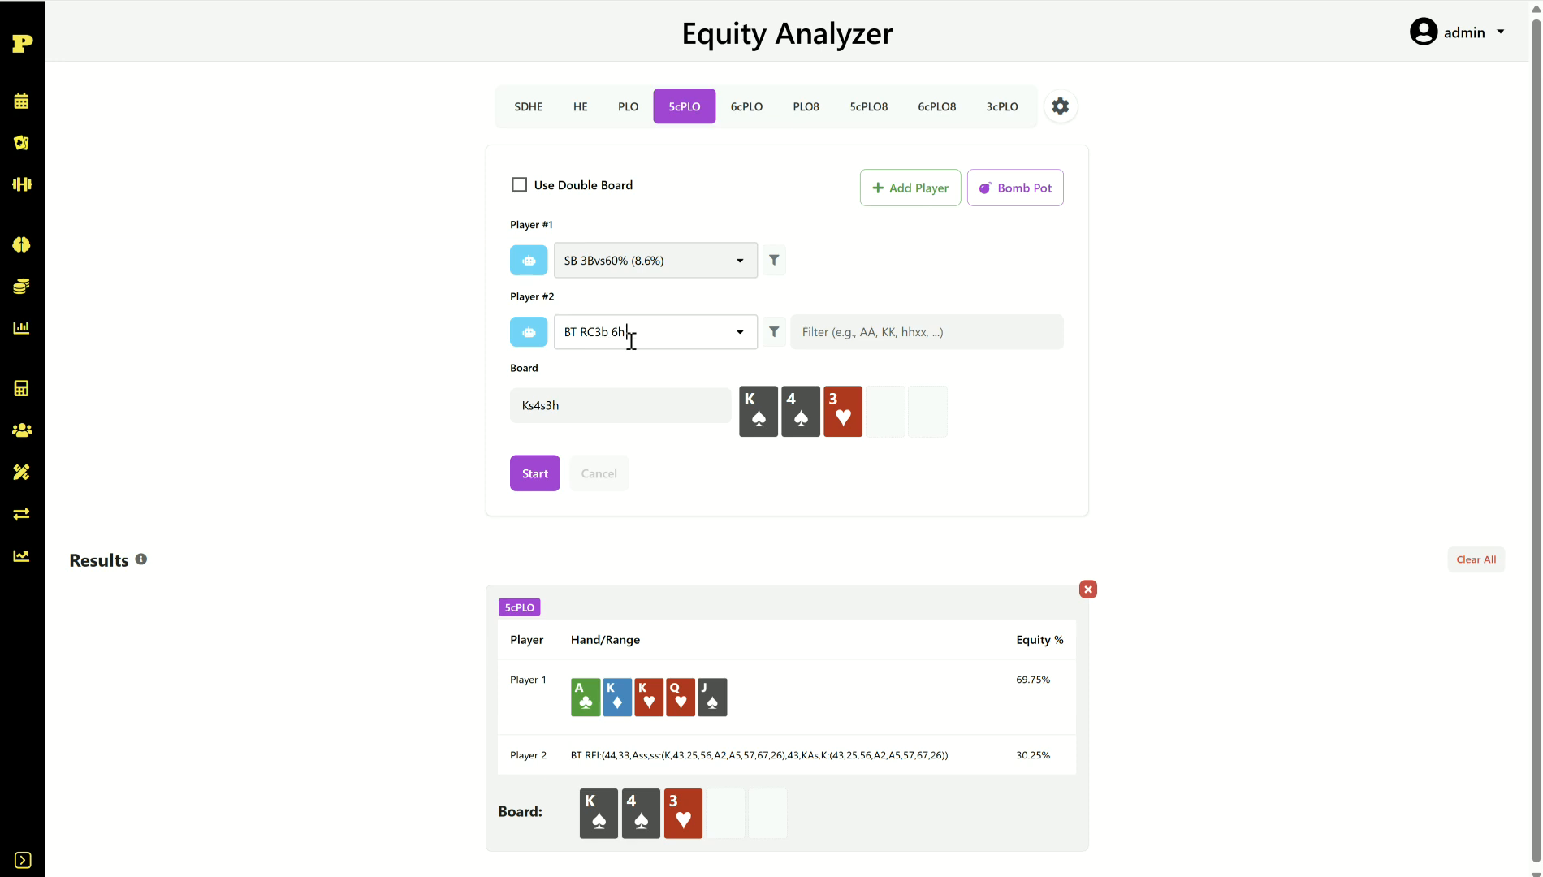
left_click(774, 332)
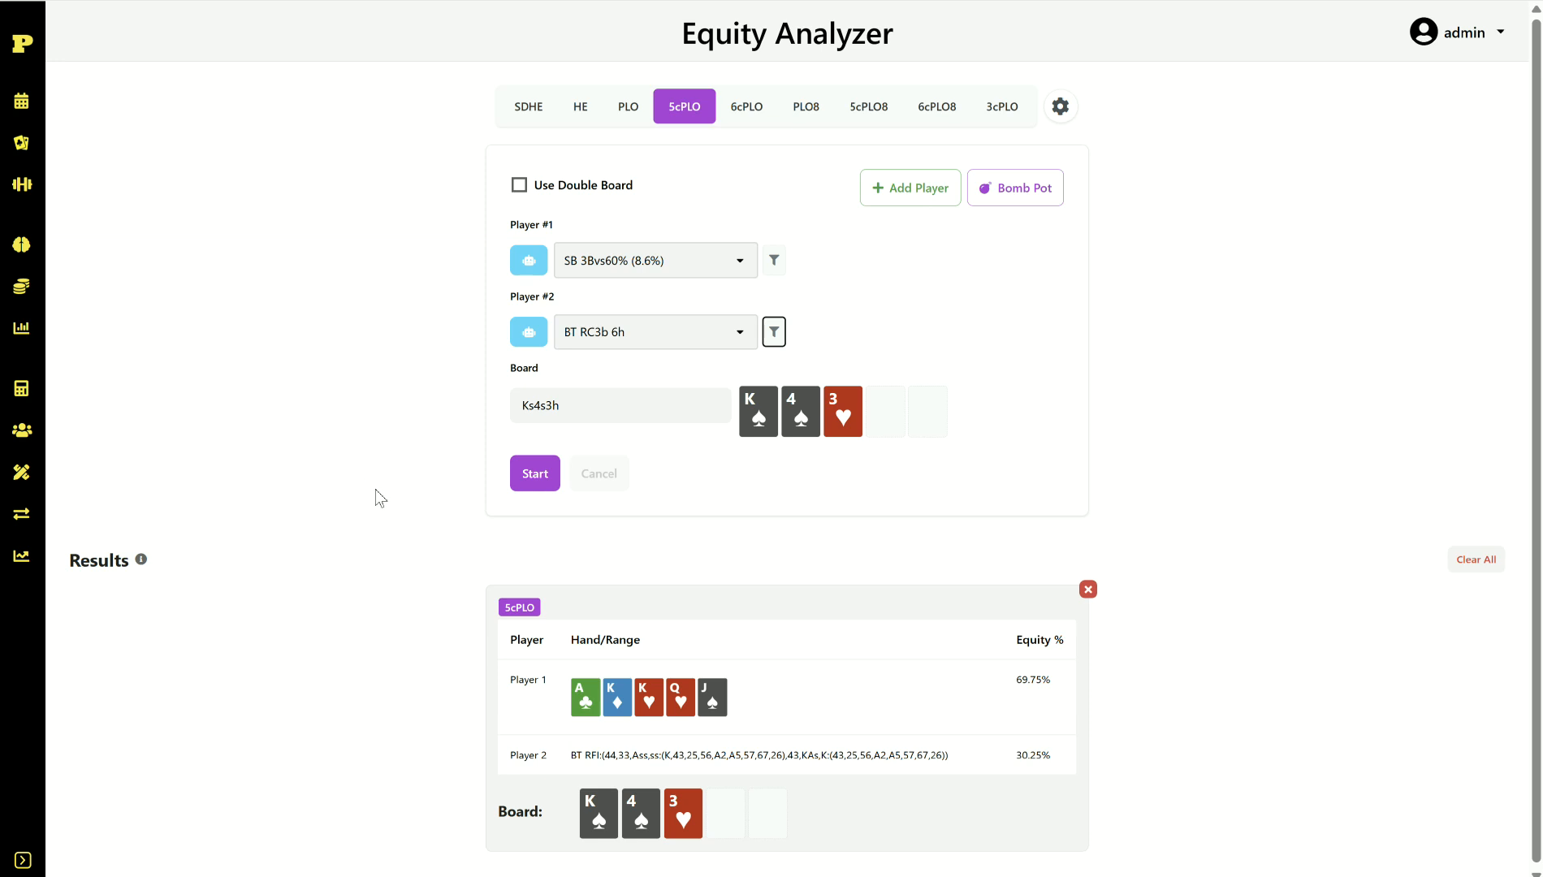
left_click(526, 485)
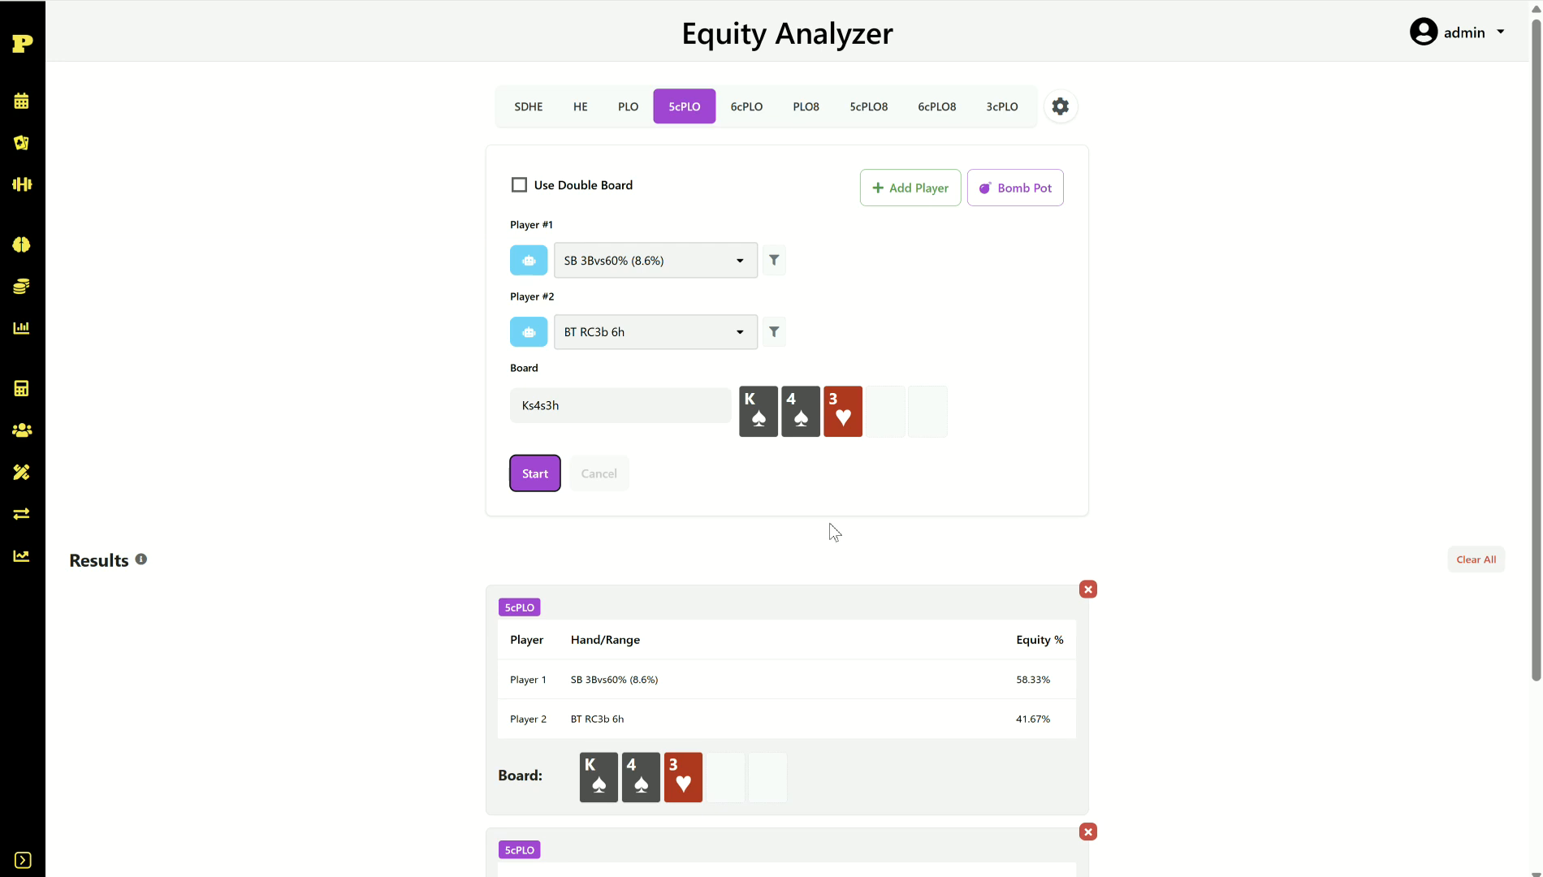
Step: Clear results, load the six-player Bomb Pot setup, and empty Player #1's hand entry
left_click(1473, 562)
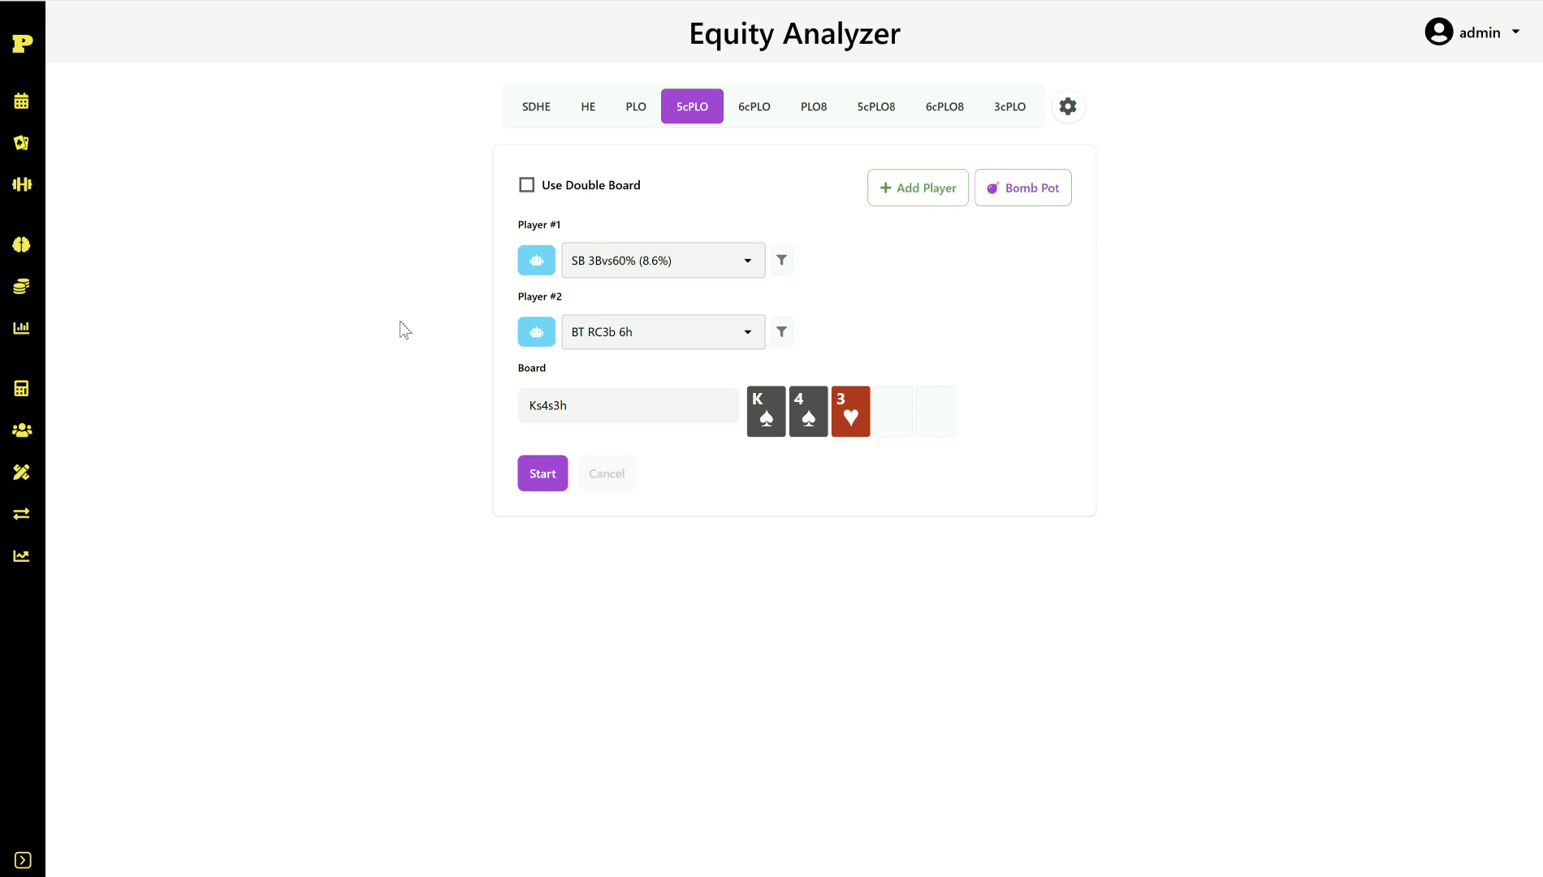
left_click(1042, 197)
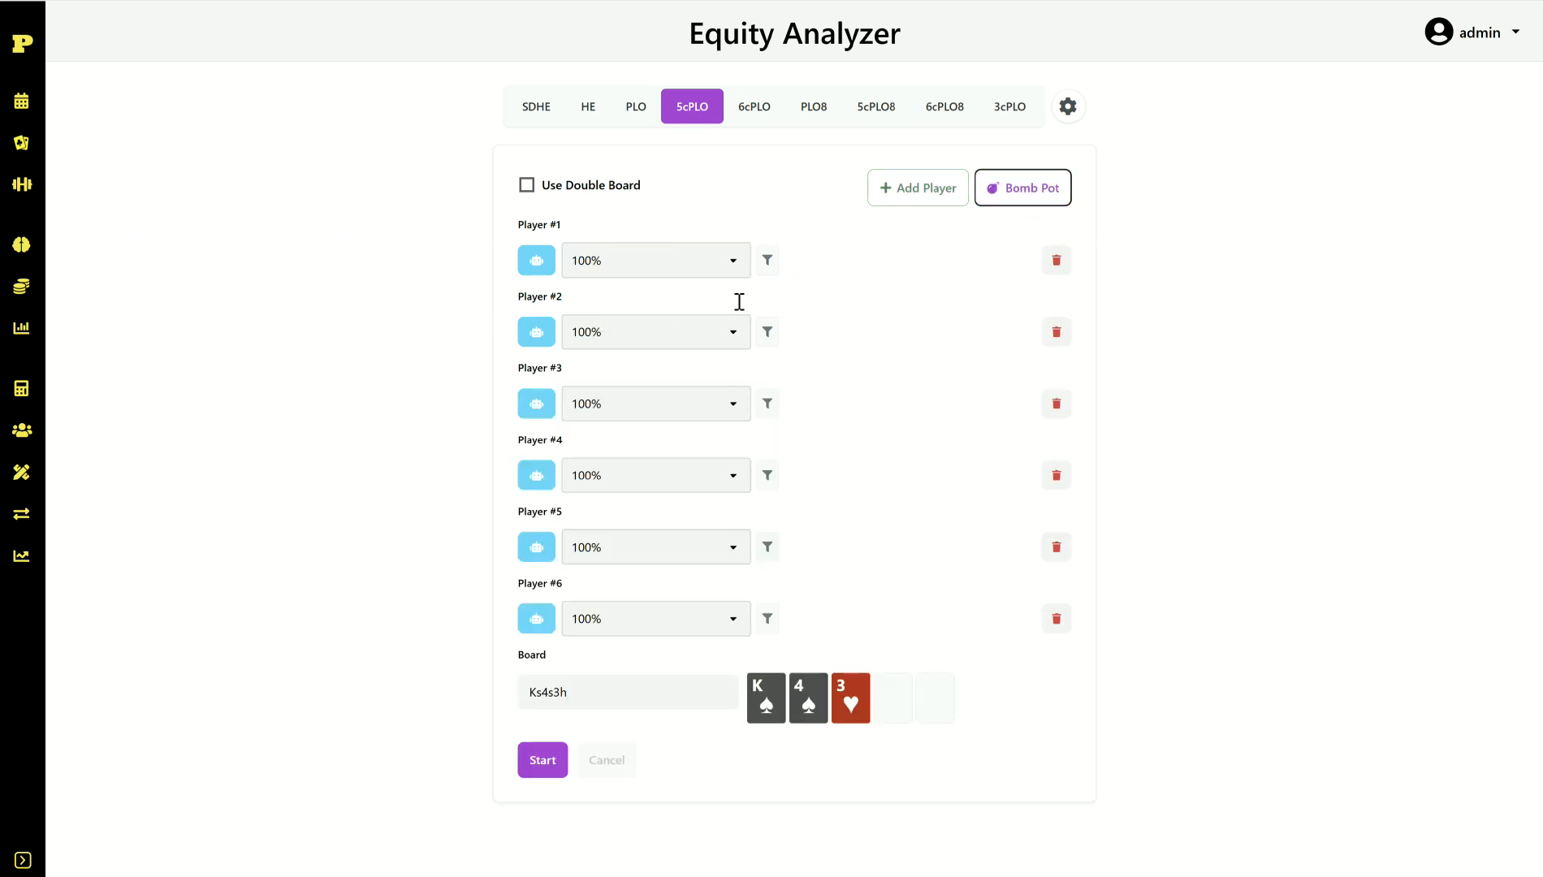
left_click(536, 261)
left_click(614, 268)
key("BackSpace")
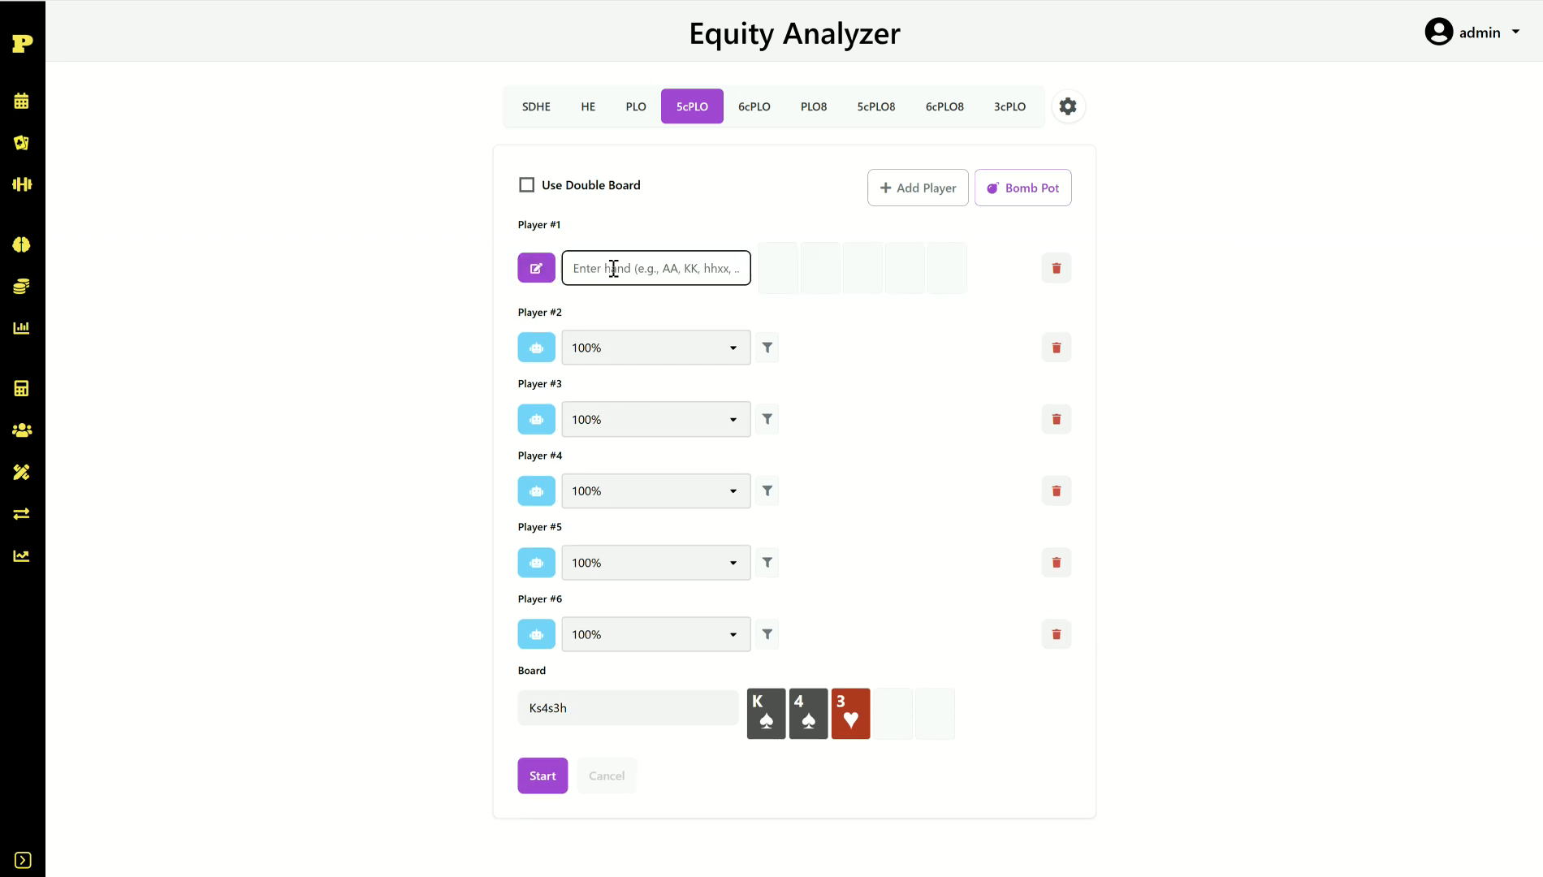
Step: Enter QhJhTs5s2c for Player #1 and replace the Ks4s3h board with 9h8d3h
type("QhJhTs5s2c")
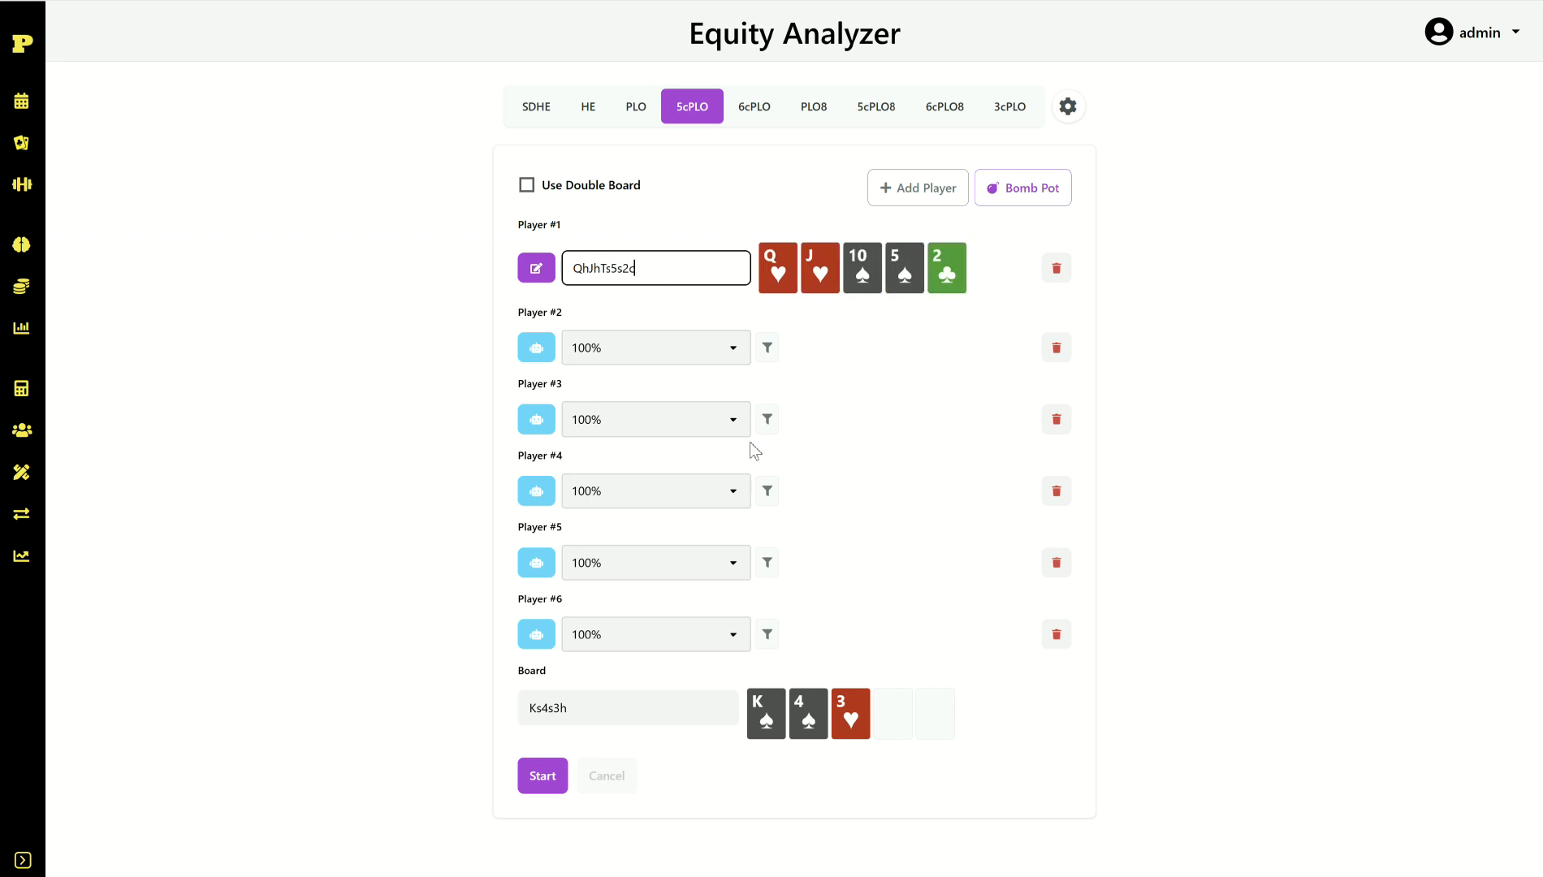
double_click(631, 704)
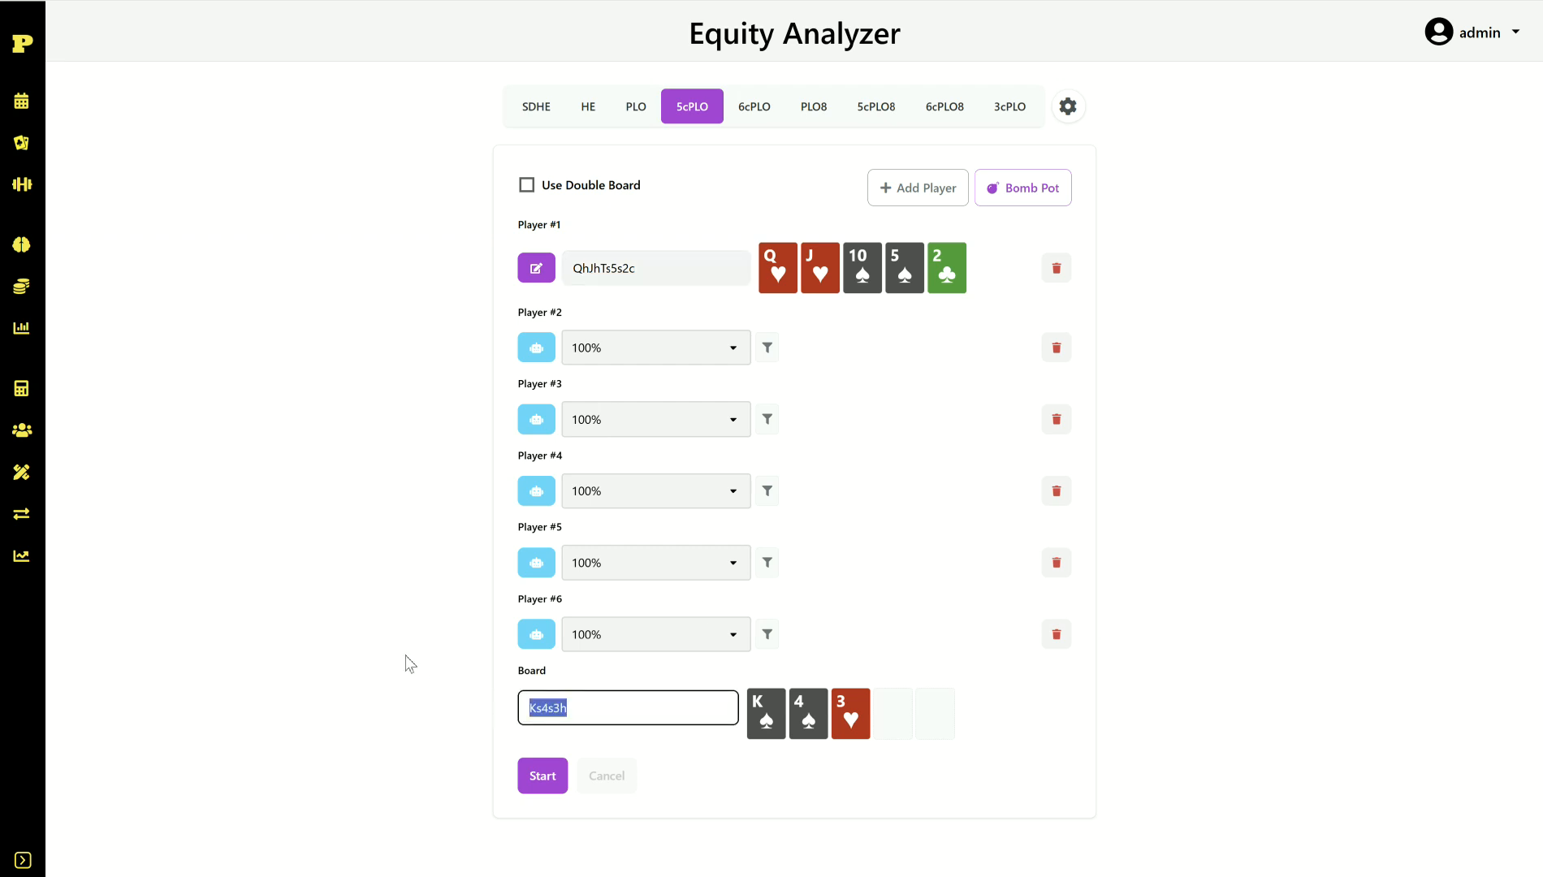
type("9J")
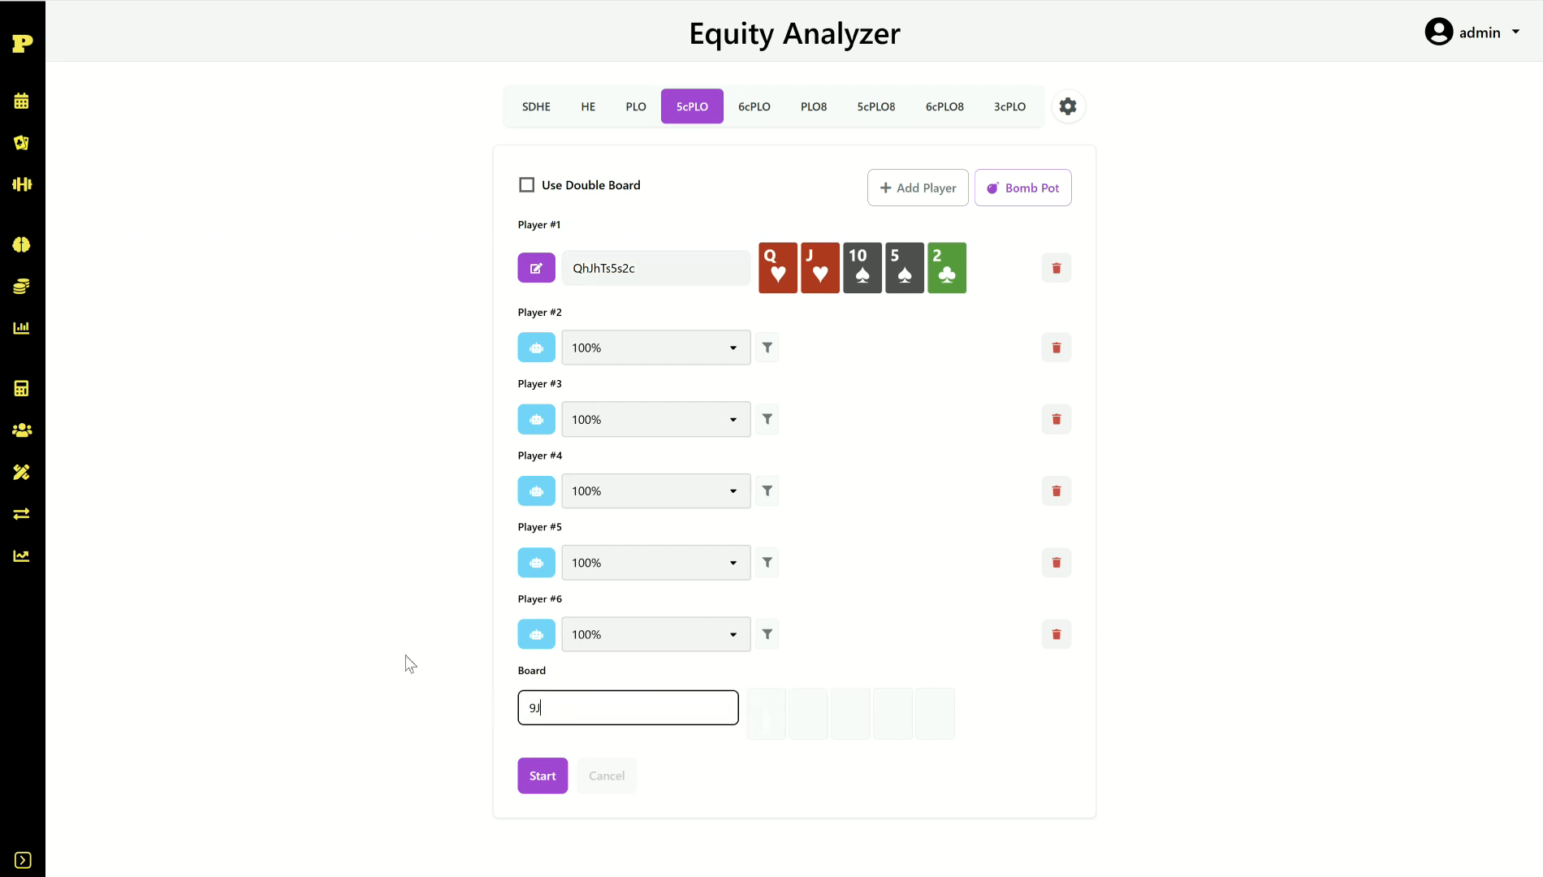
key("BackSpace")
type("h")
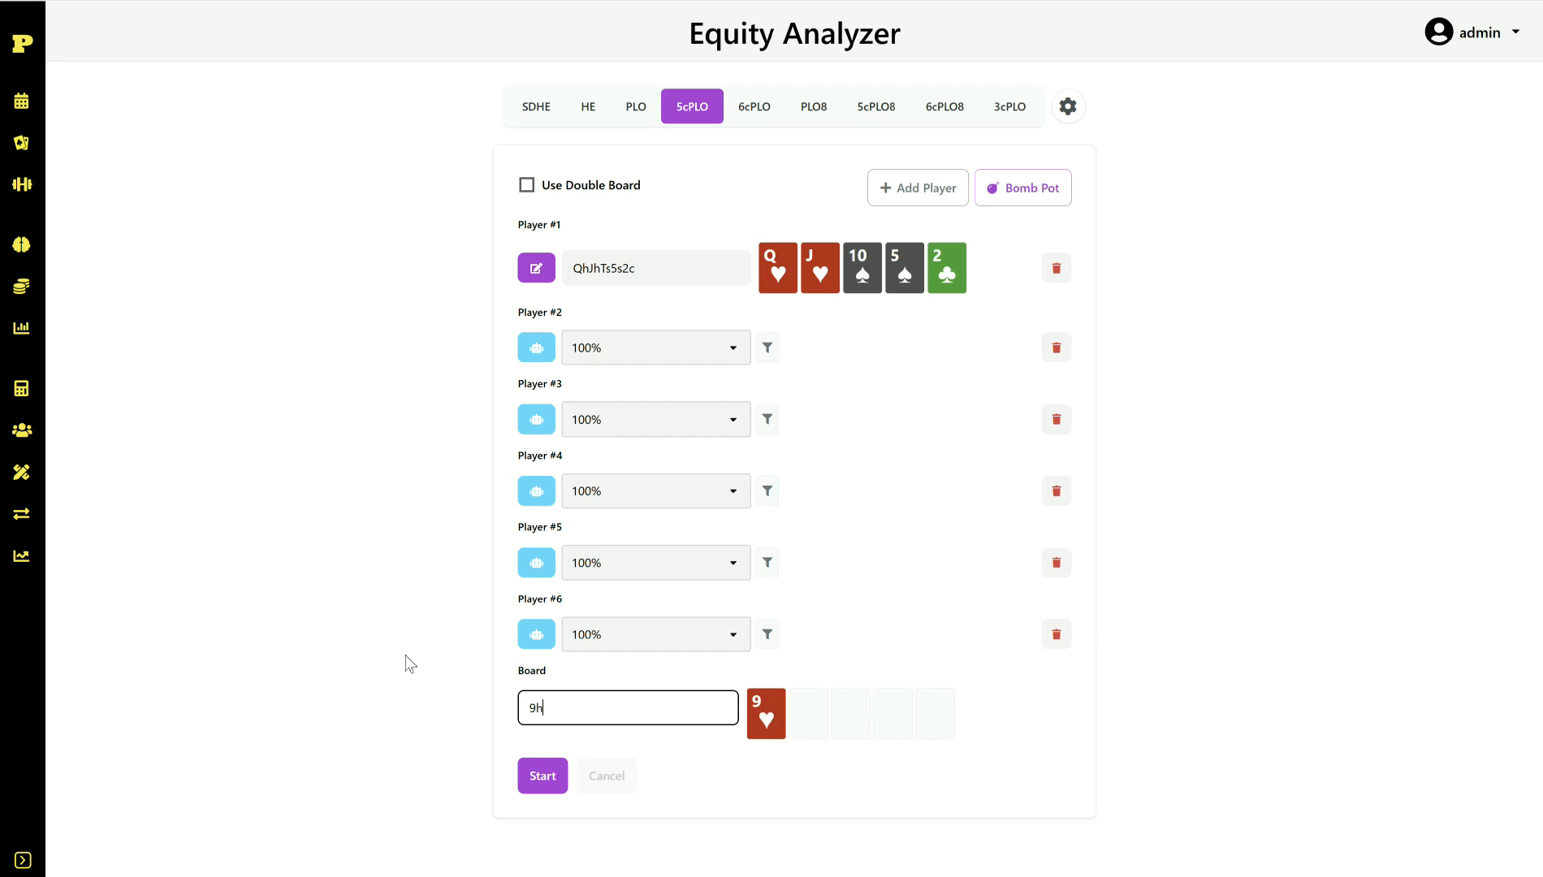
type("8d")
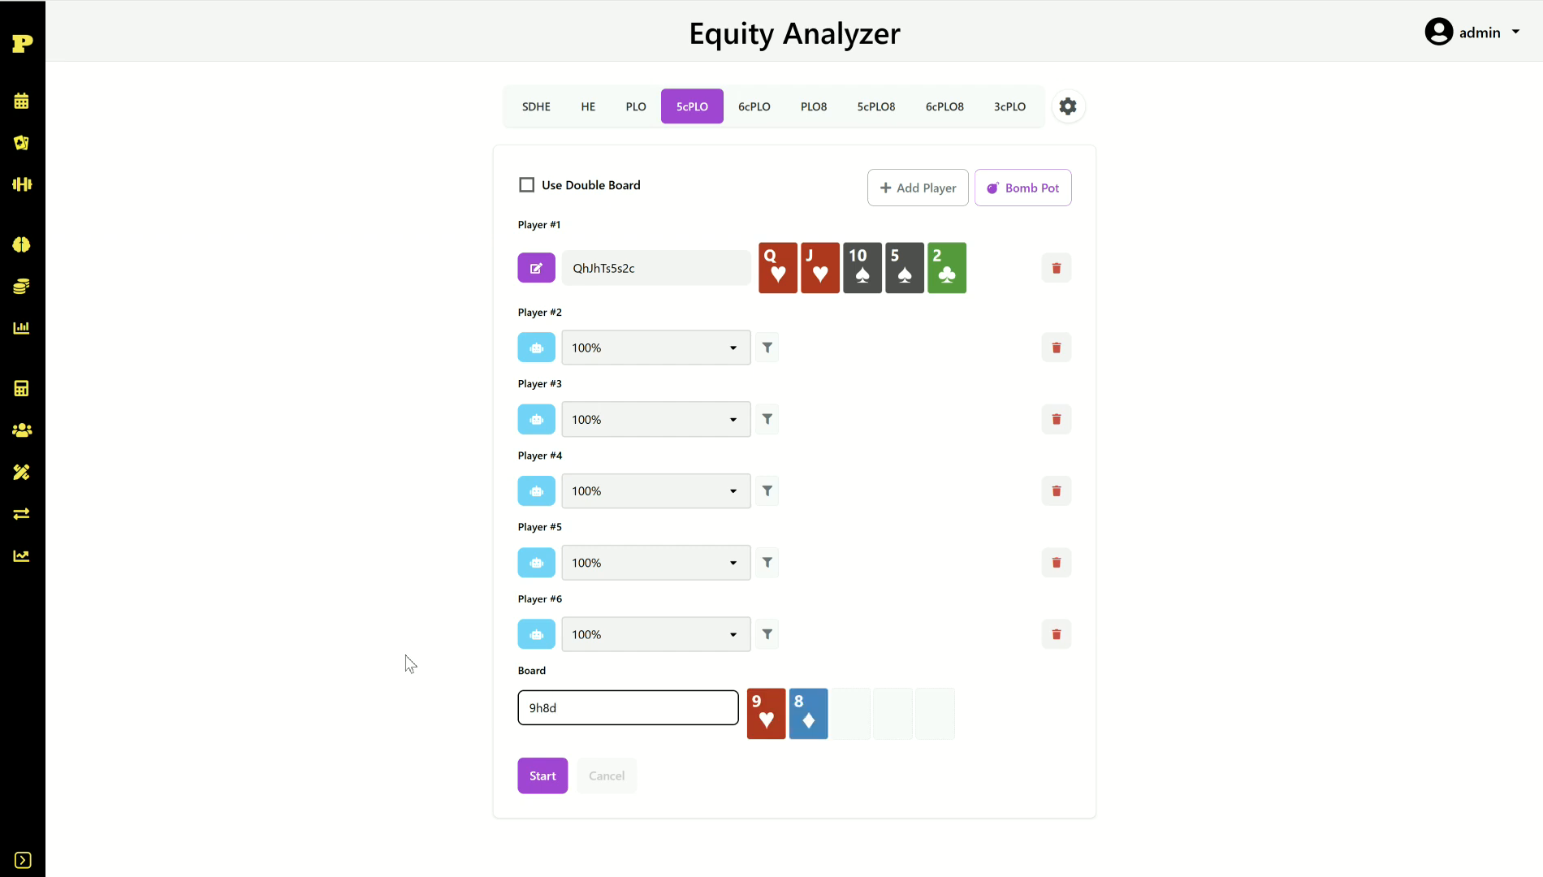
type("3h")
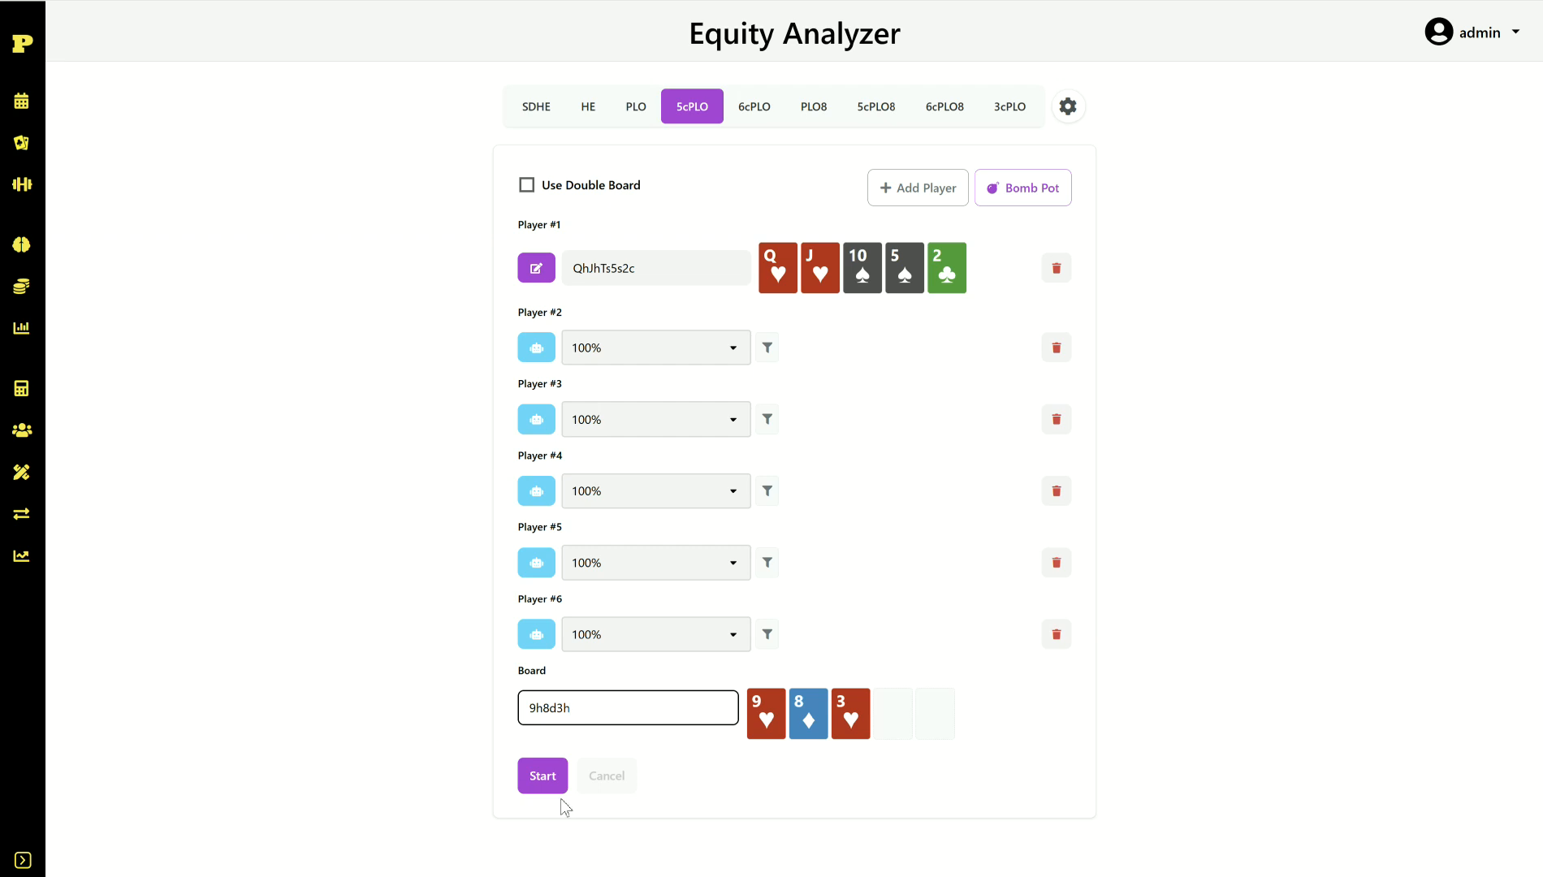
Step: Calculate QhJhTs5s2c's 31.96% six-way equity on 9h8d3h, then clear all result cards
left_click(540, 784)
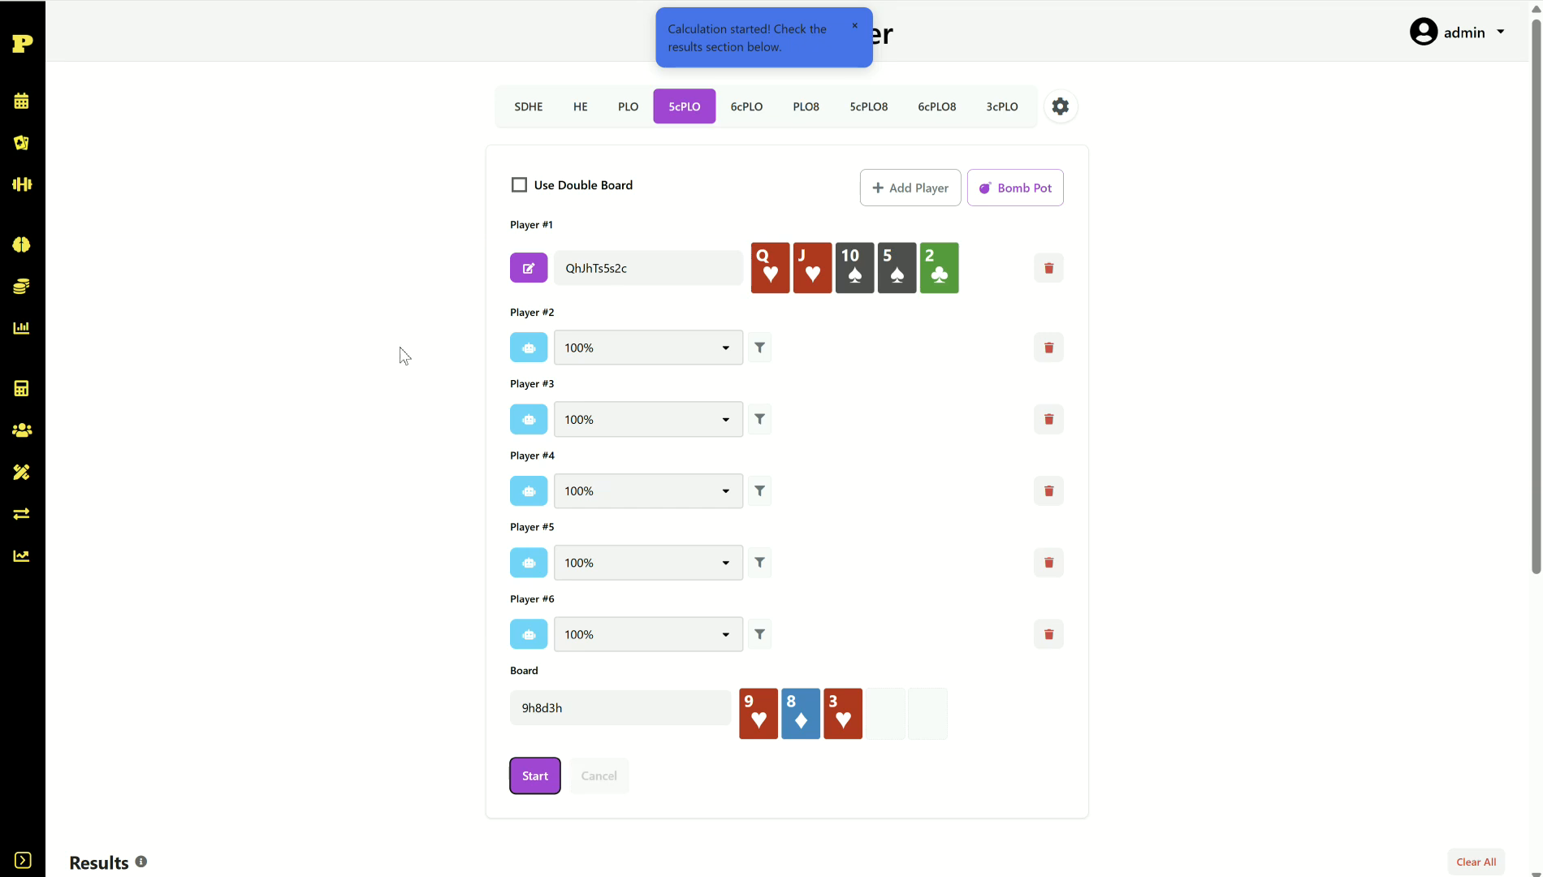
scroll(413, 324, "down", 5)
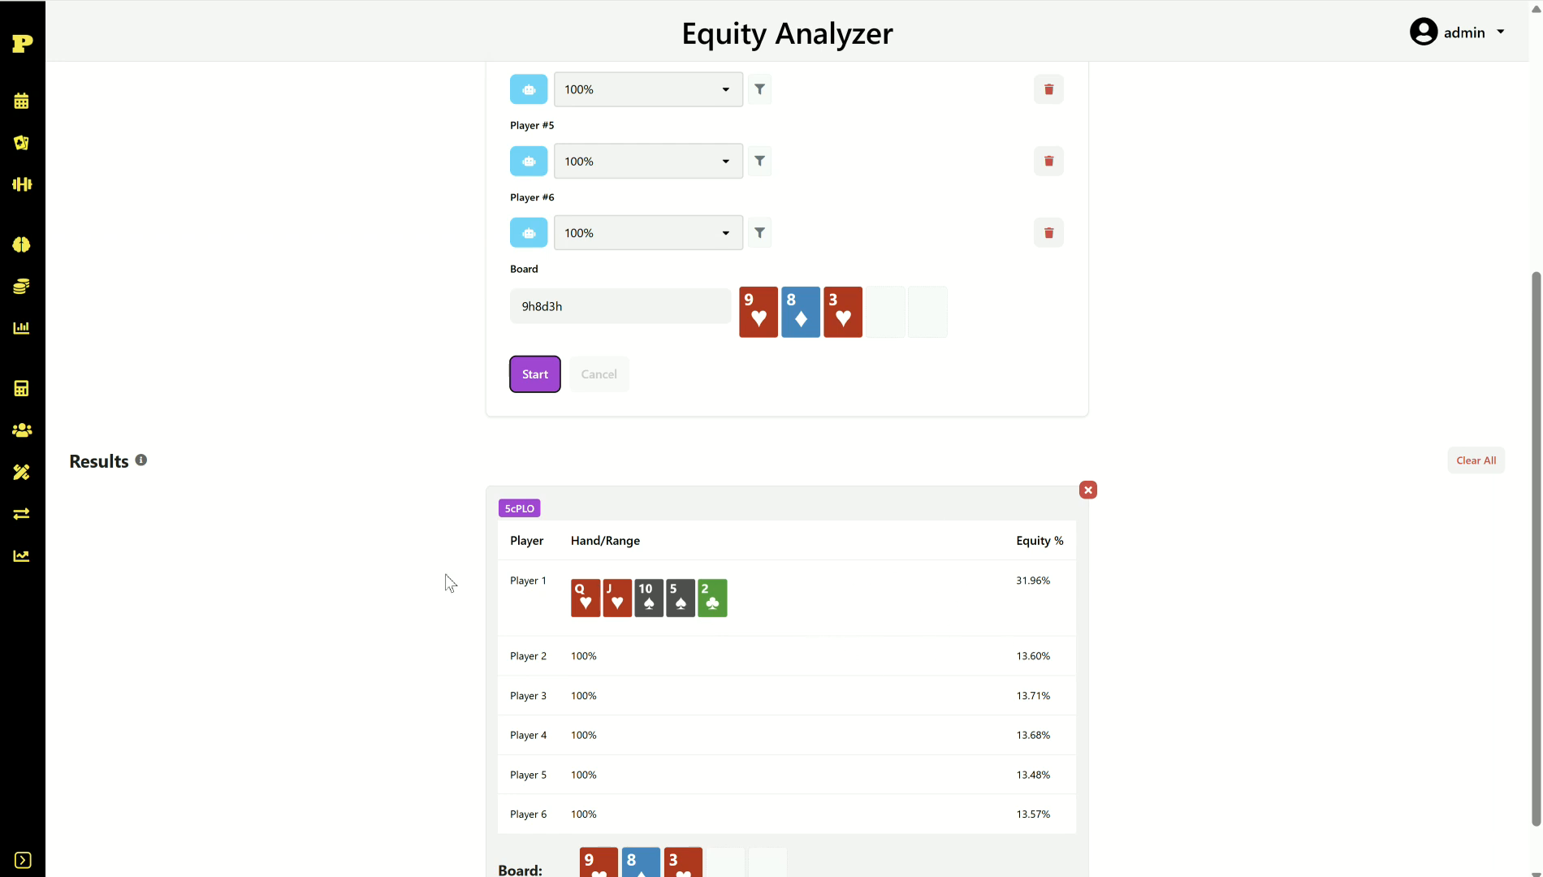
scroll(445, 574, "up", 5)
scroll(472, 578, "down", 5)
scroll(500, 539, "up", 2)
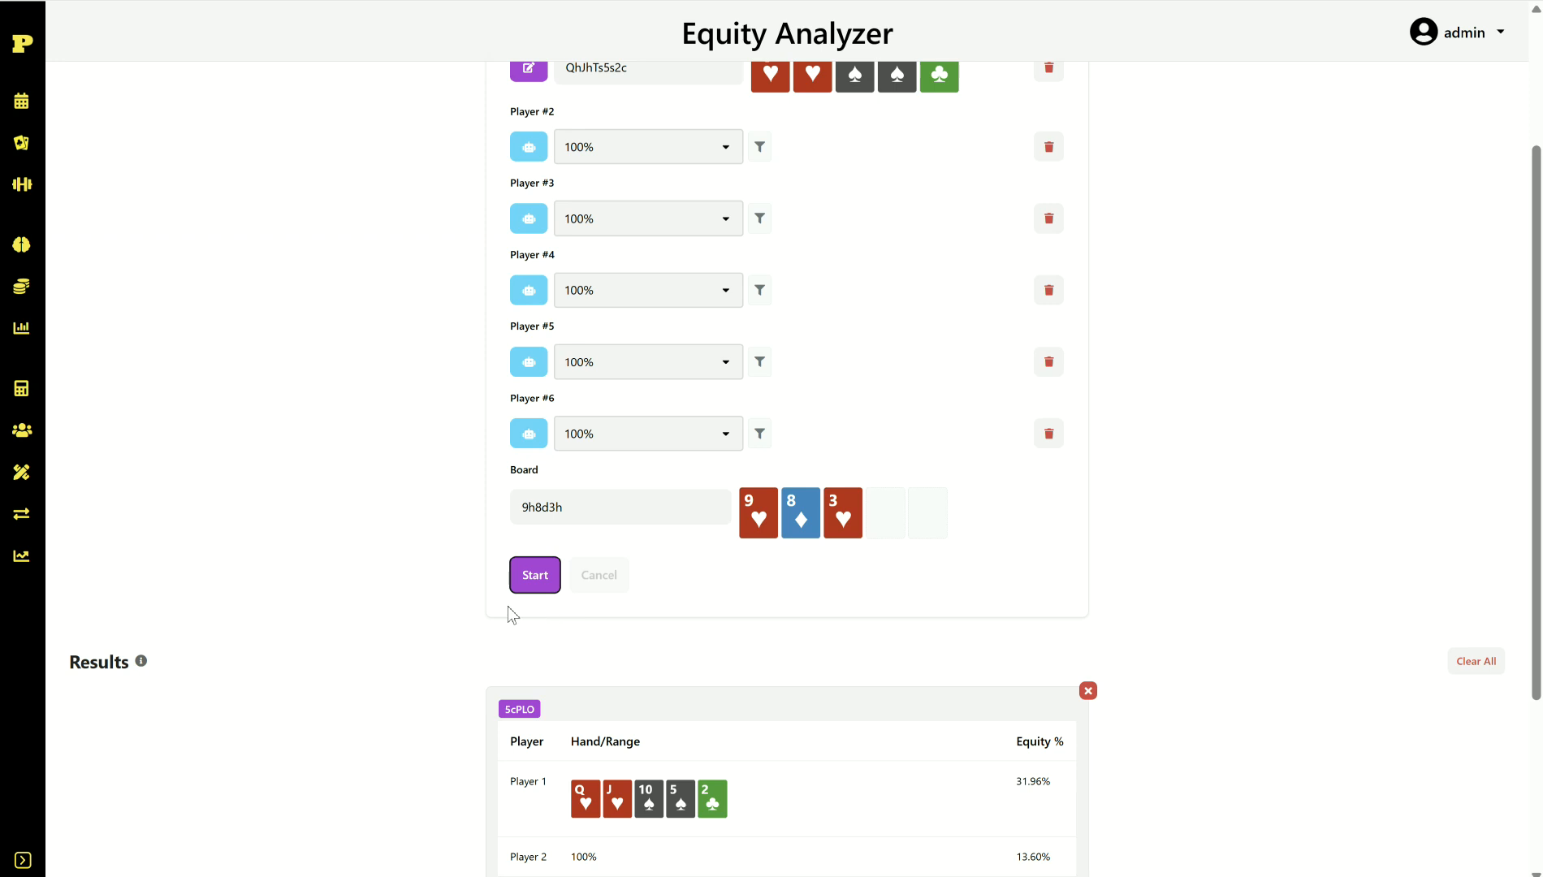
scroll(505, 614, "down", 3)
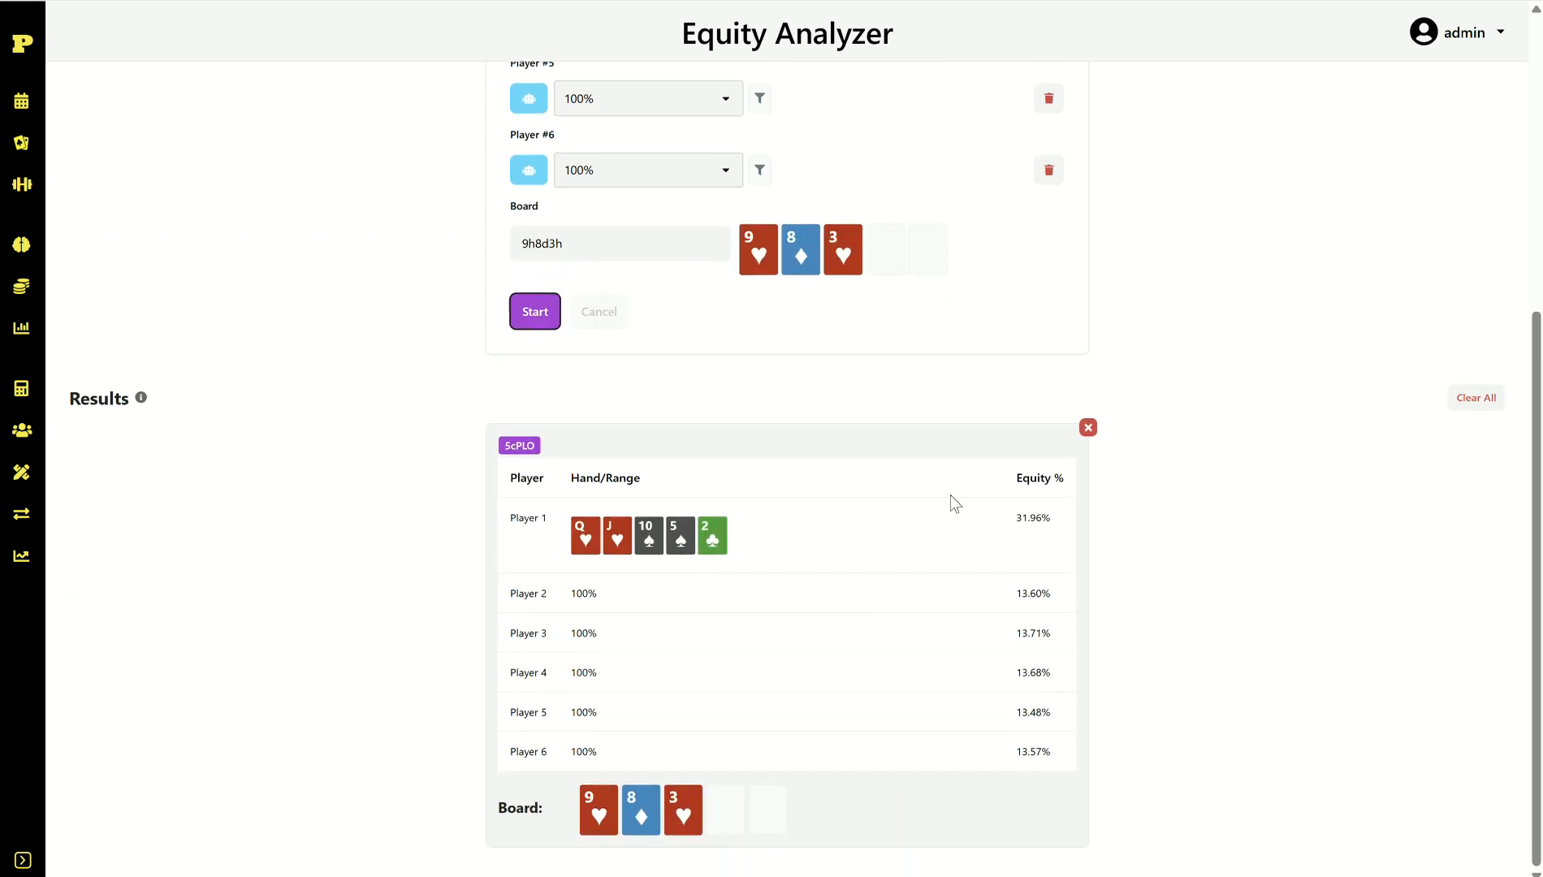
scroll(966, 520, "up", 6)
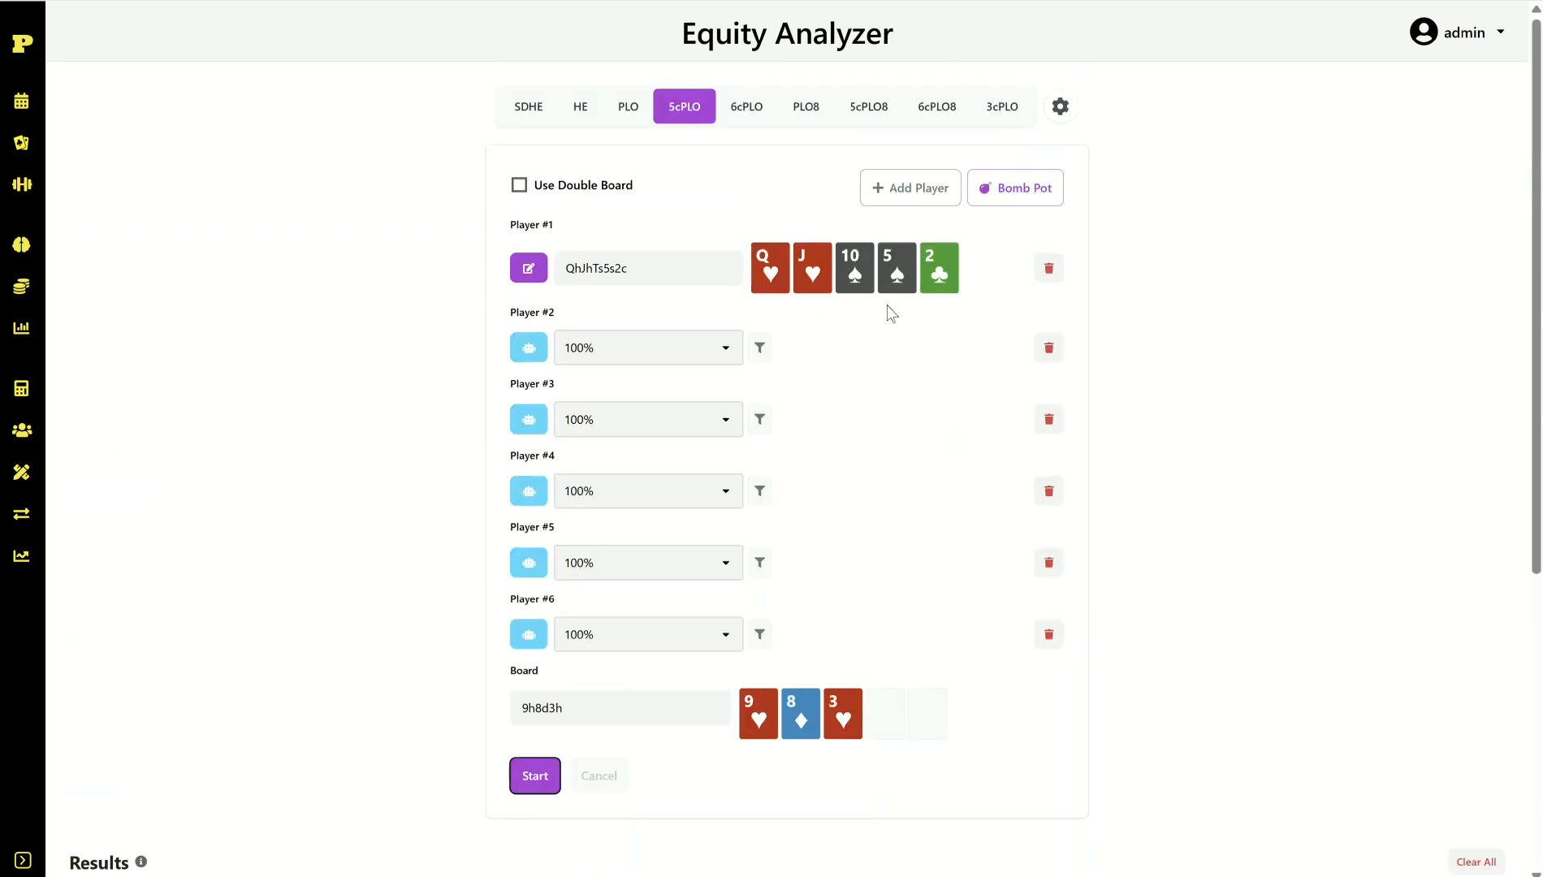
scroll(893, 349, "down", 5)
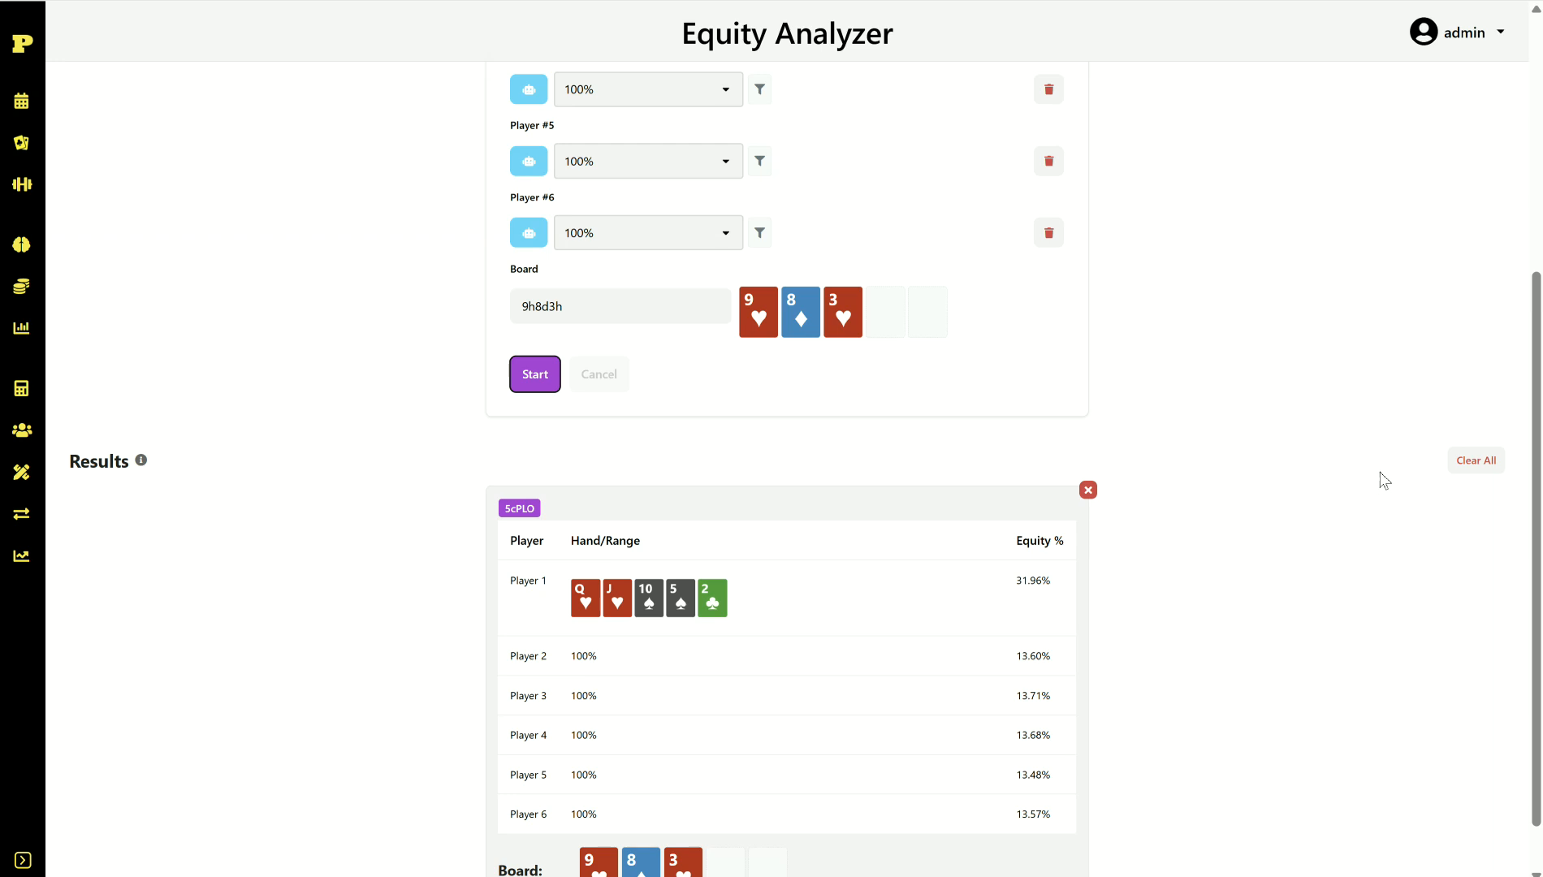
left_click(1474, 460)
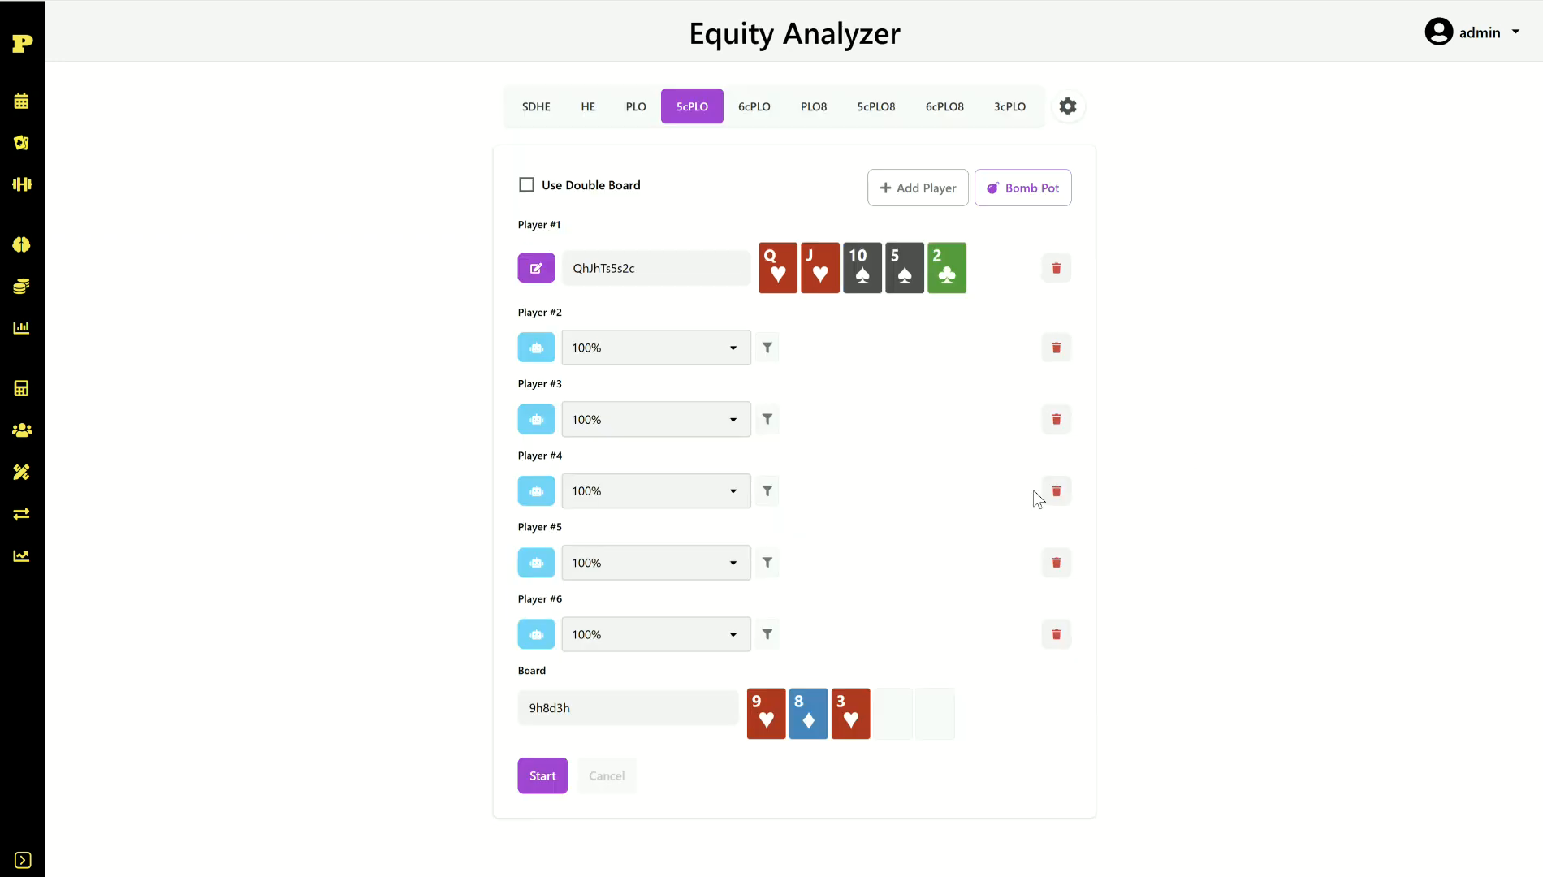
Step: Switch to 6cPLO, set Player 1 to a range, and delete Players 6, 5, 4 and 3
left_click(753, 122)
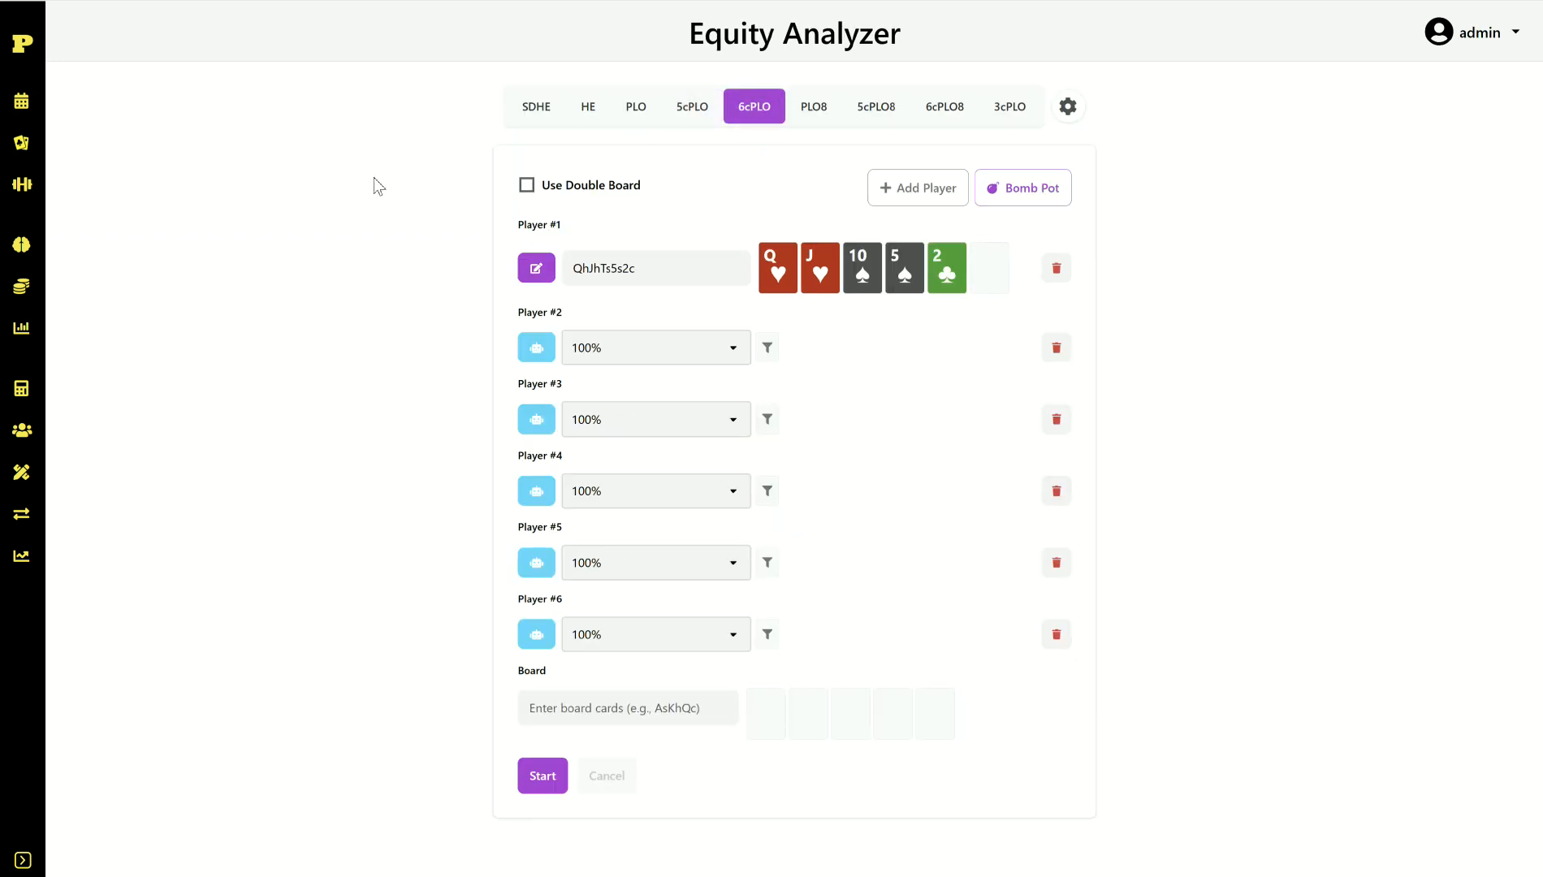
left_click(539, 271)
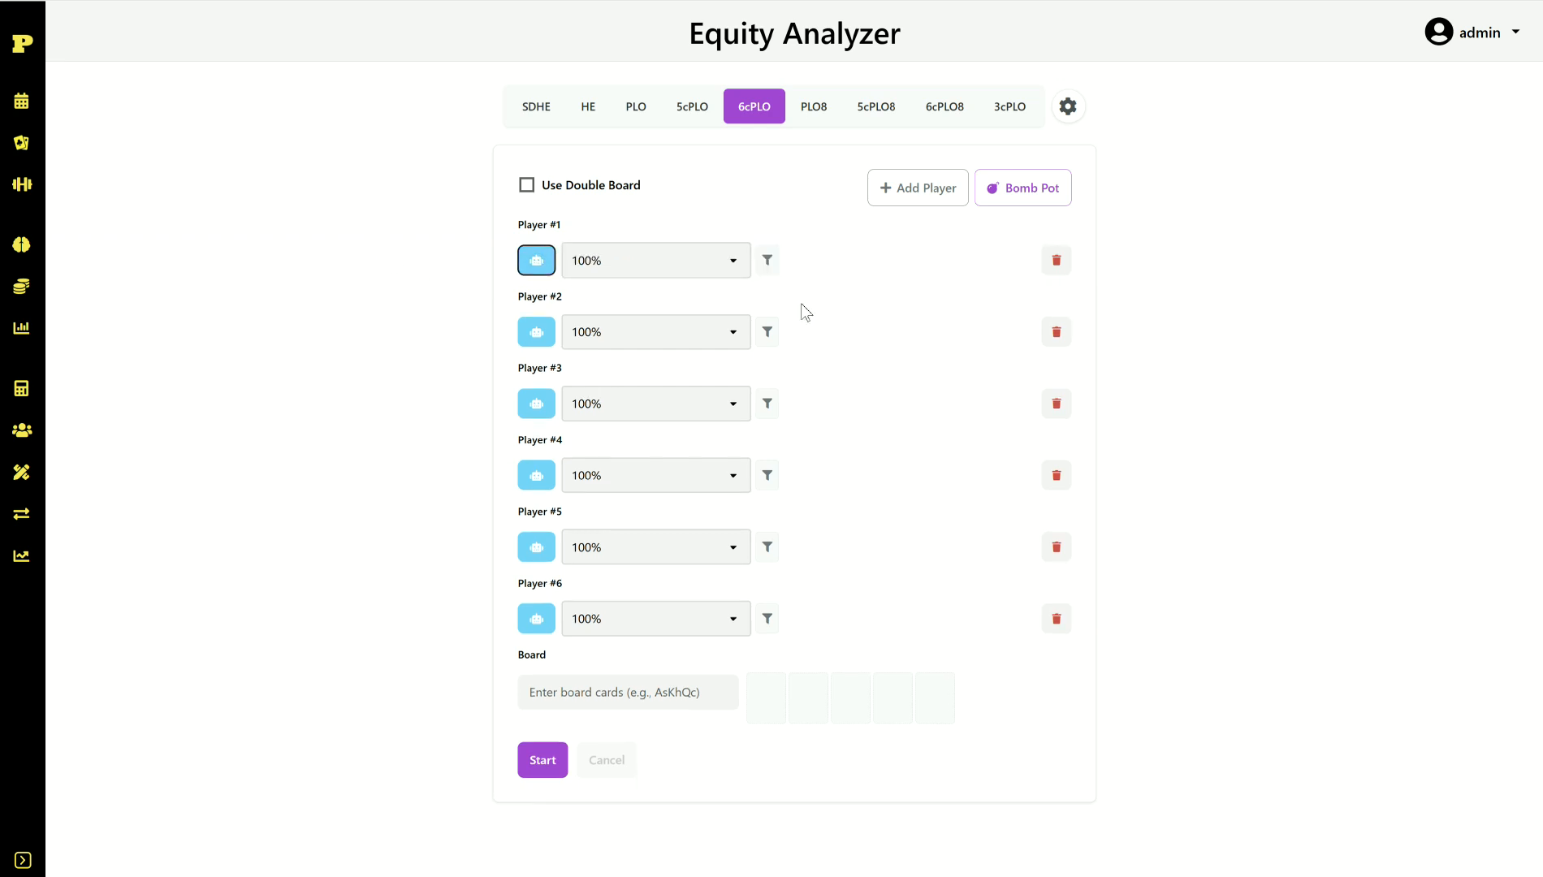
left_click(1056, 619)
left_click(1056, 546)
left_click(1056, 475)
left_click(1057, 403)
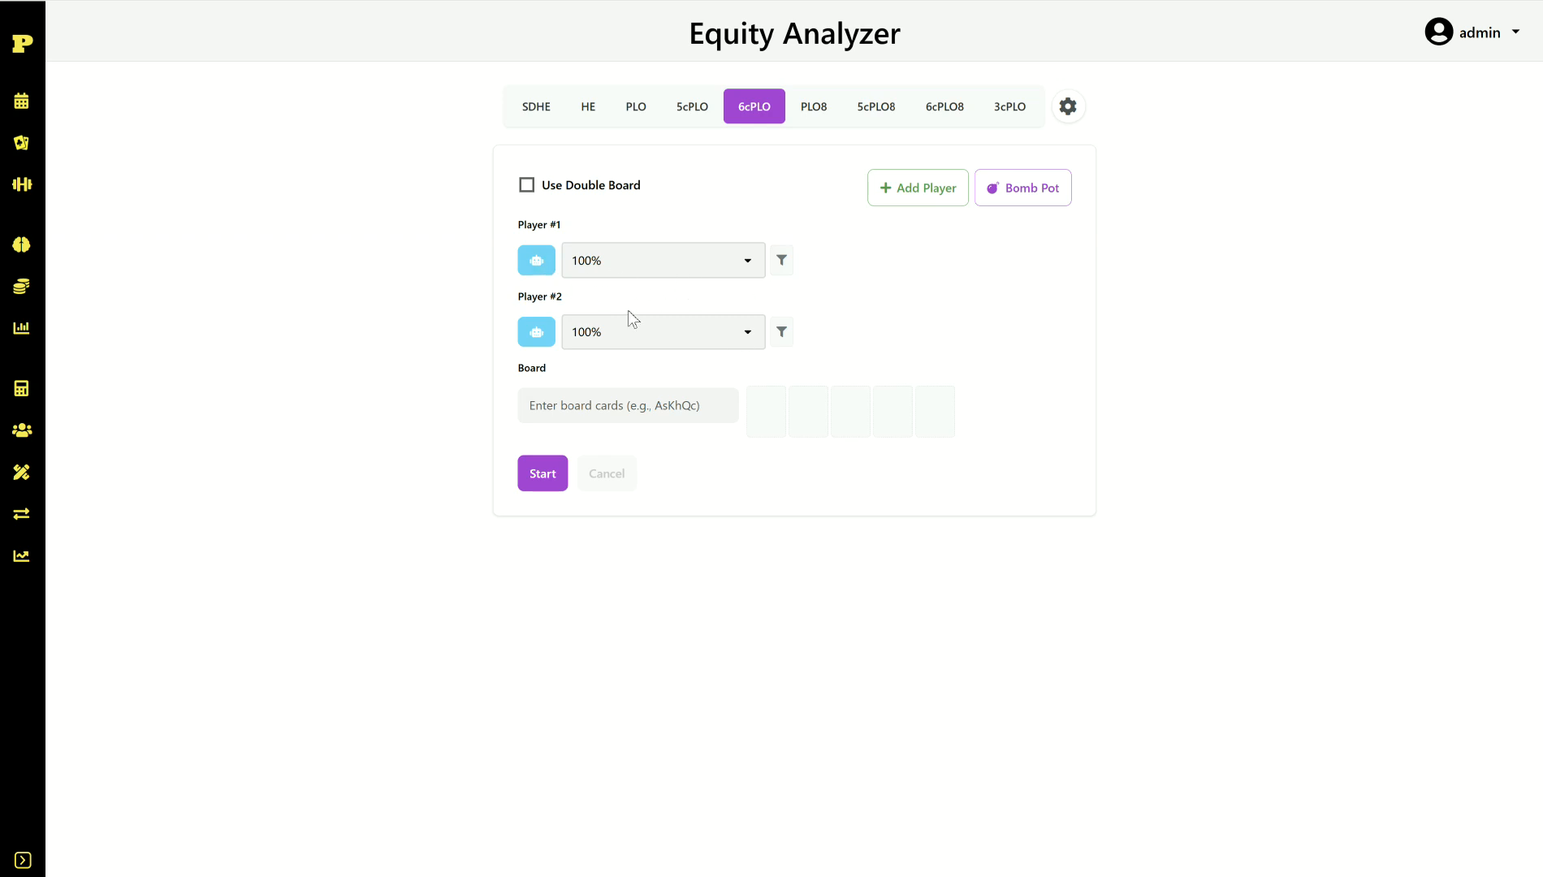
Step: Enter AcQhJhTs5s2c as Player 1's hand and calculate preflop equity: 57.90% vs 42.10%
left_click(610, 405)
left_click(536, 260)
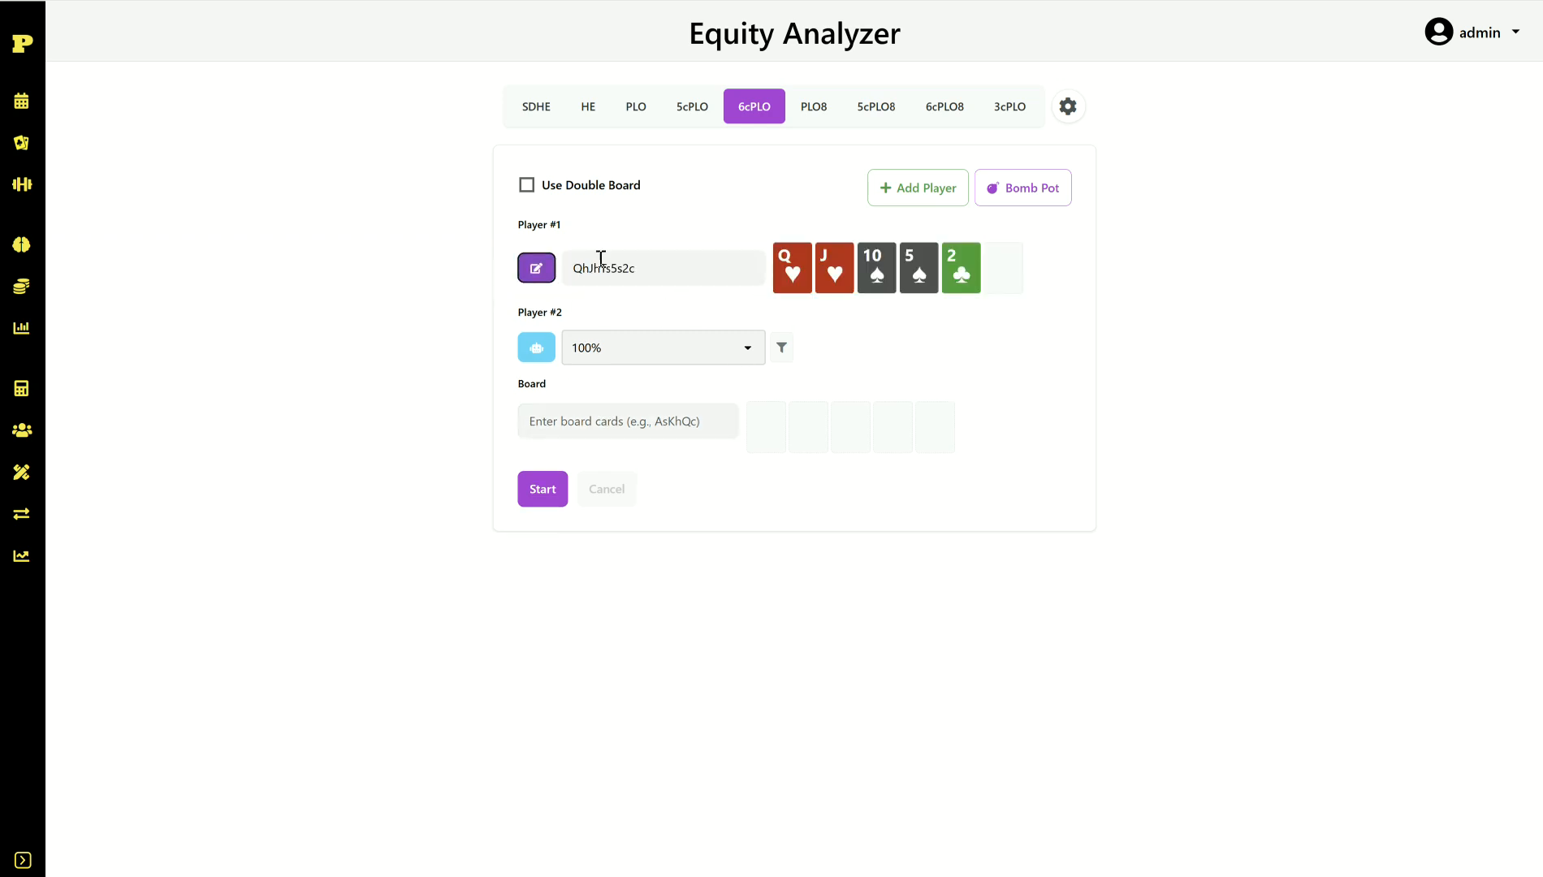
left_click(679, 264)
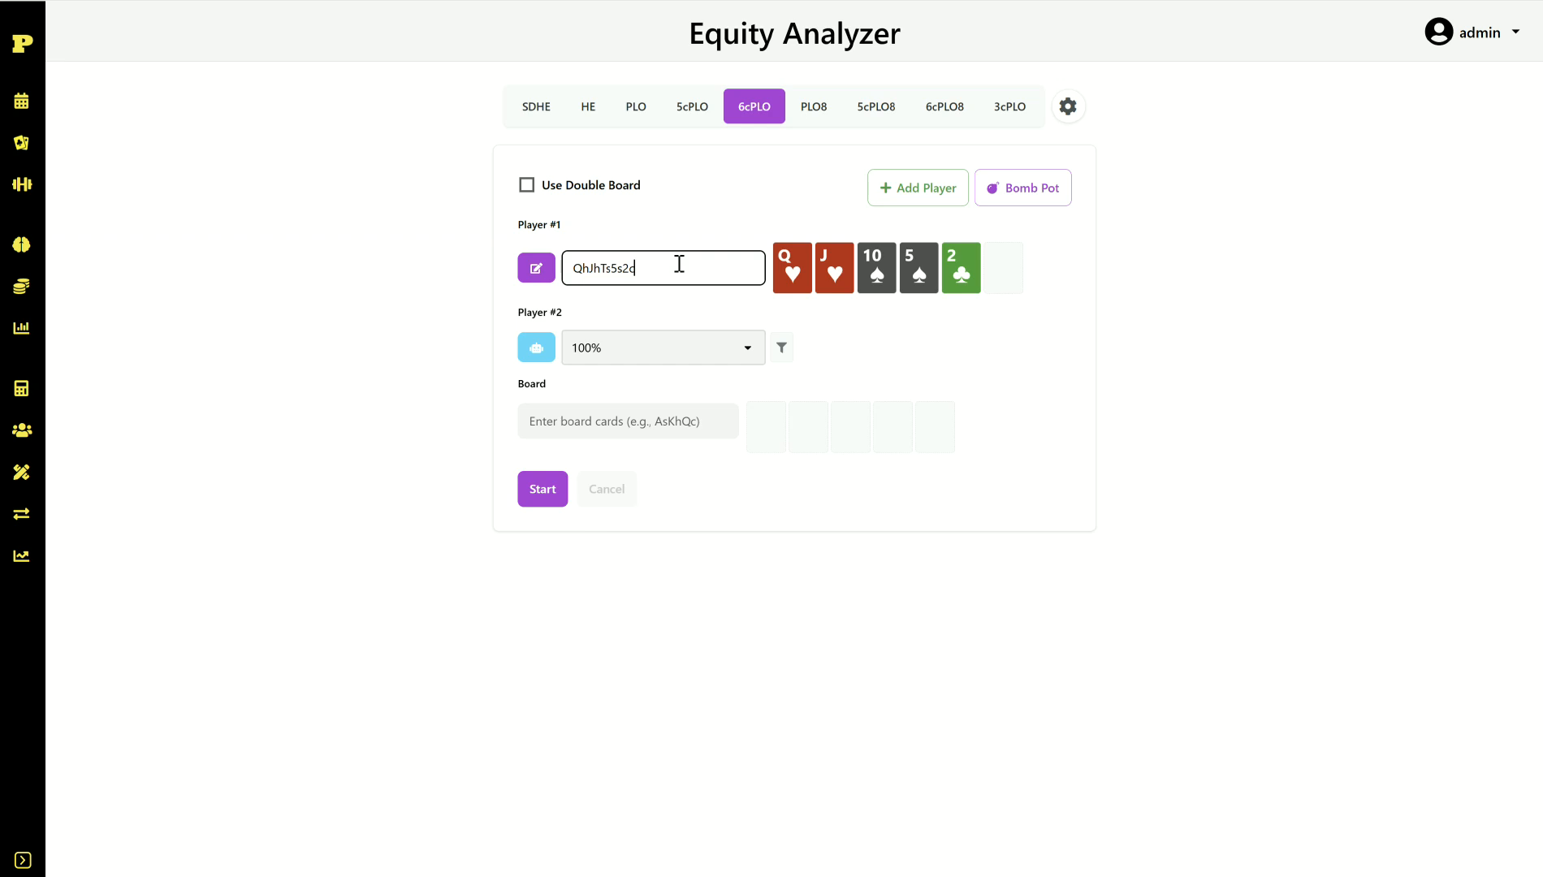
key("Left")
key("Left")
key("Left")
key("Left")
key("Left")
key("Left")
key("Left")
key("Left")
key("Left")
key("Left")
type("Ac")
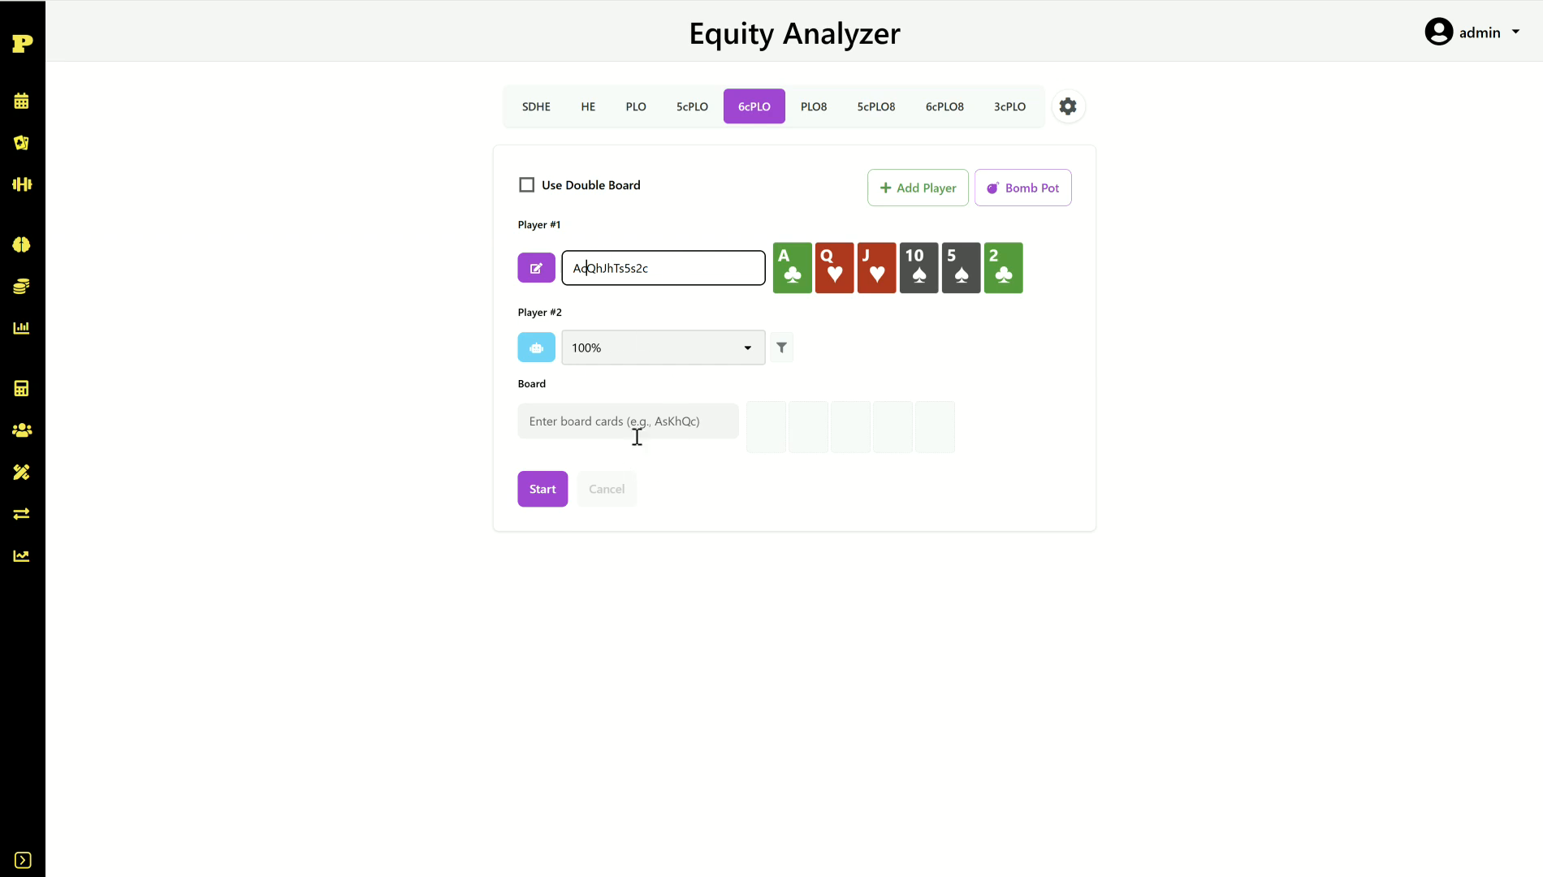
left_click(541, 491)
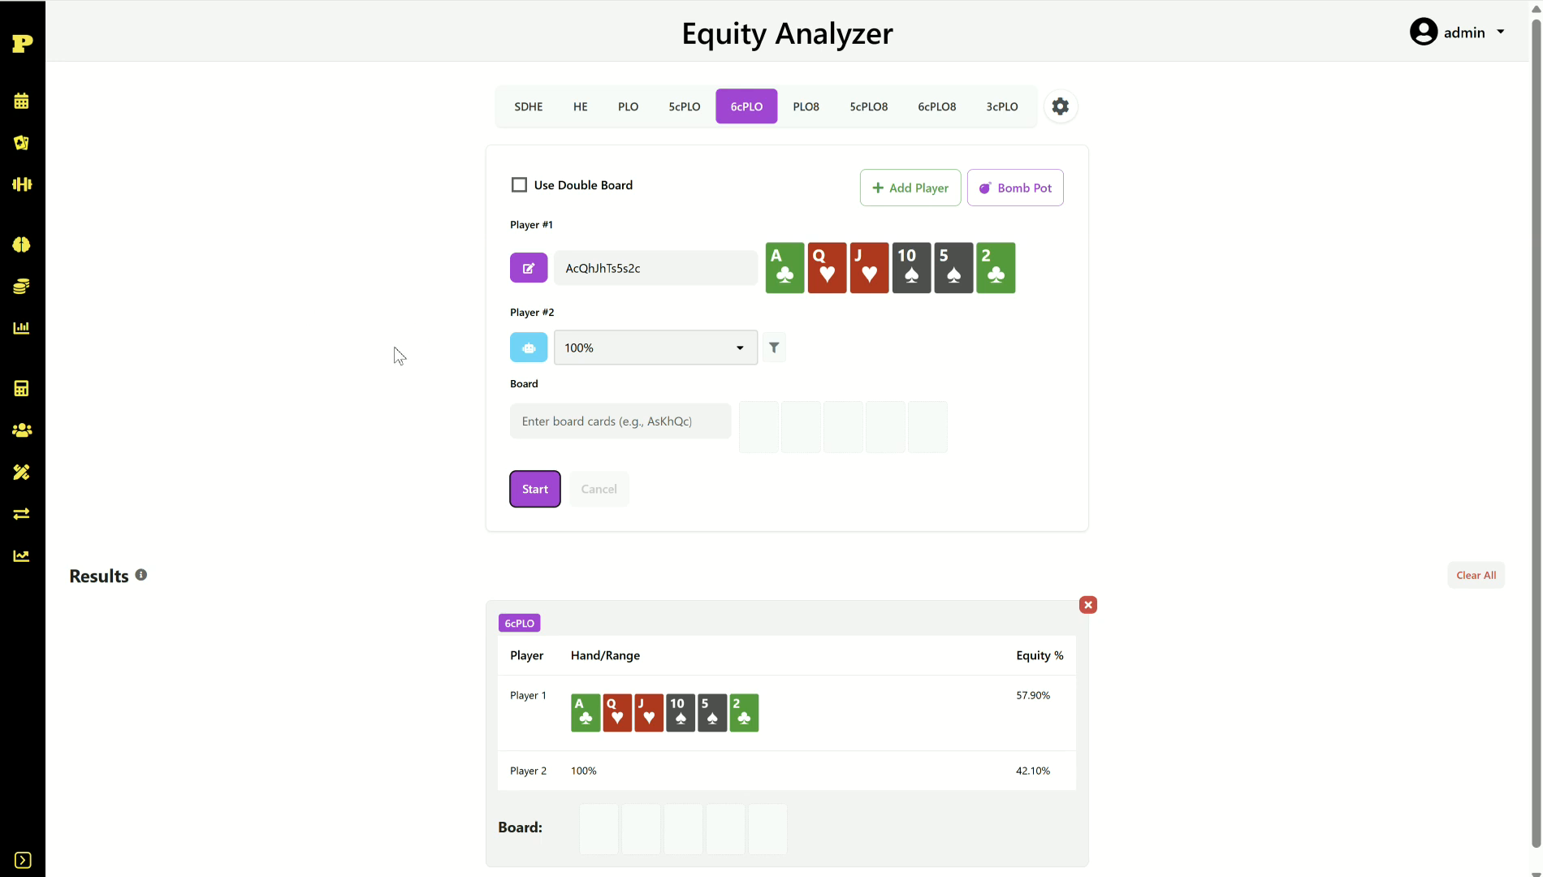
Step: Enter the 9h6c4c flop and recalculate, giving AcQhJhTs5s2c 56.50% against 43.50%
left_click(587, 429)
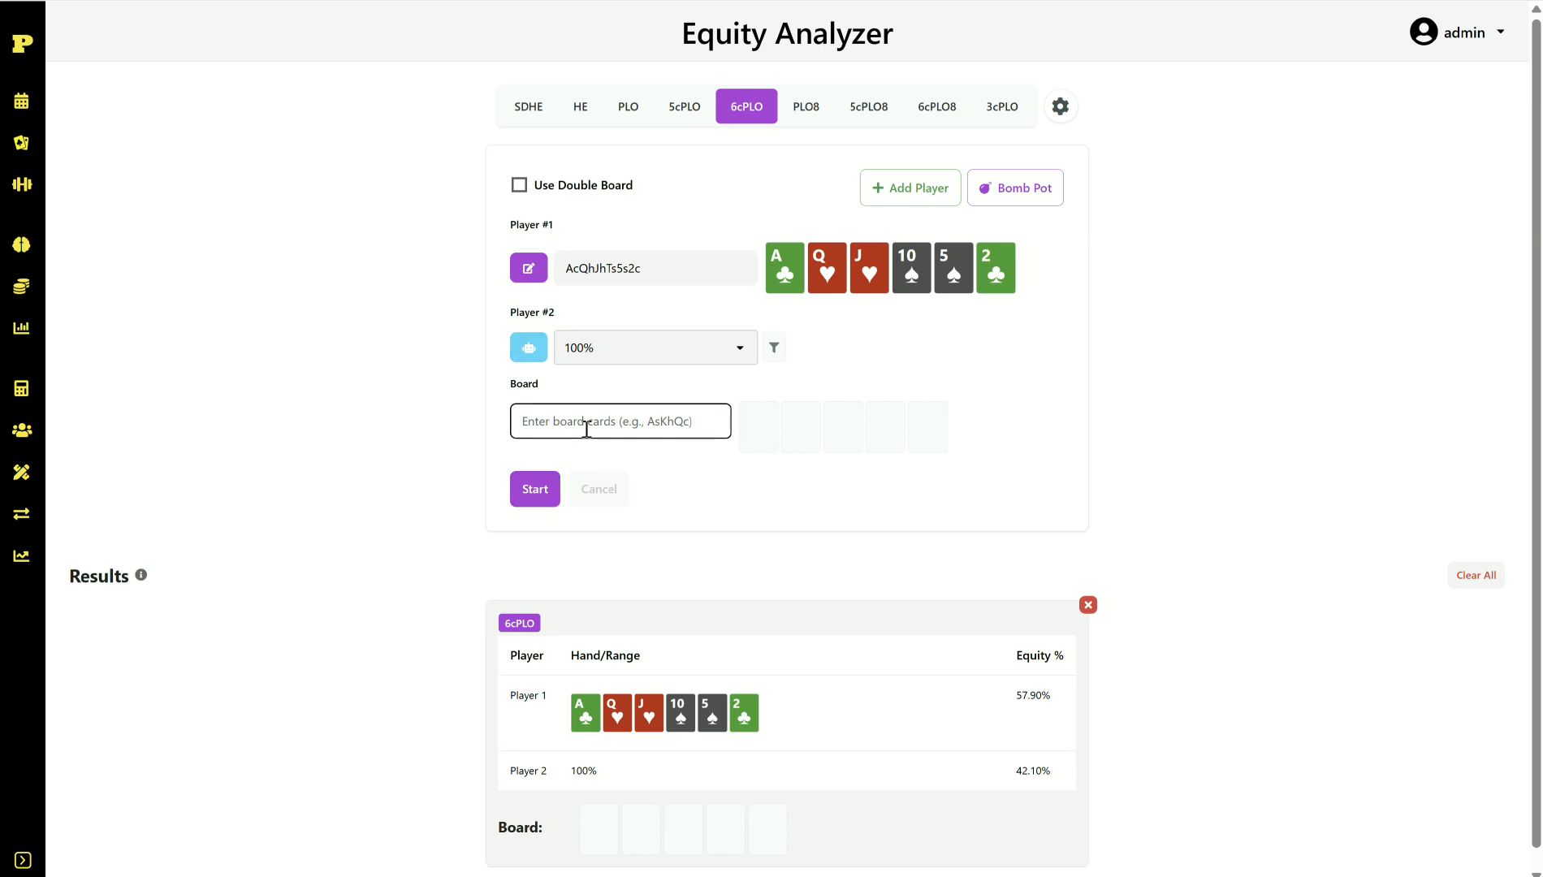
type("9h")
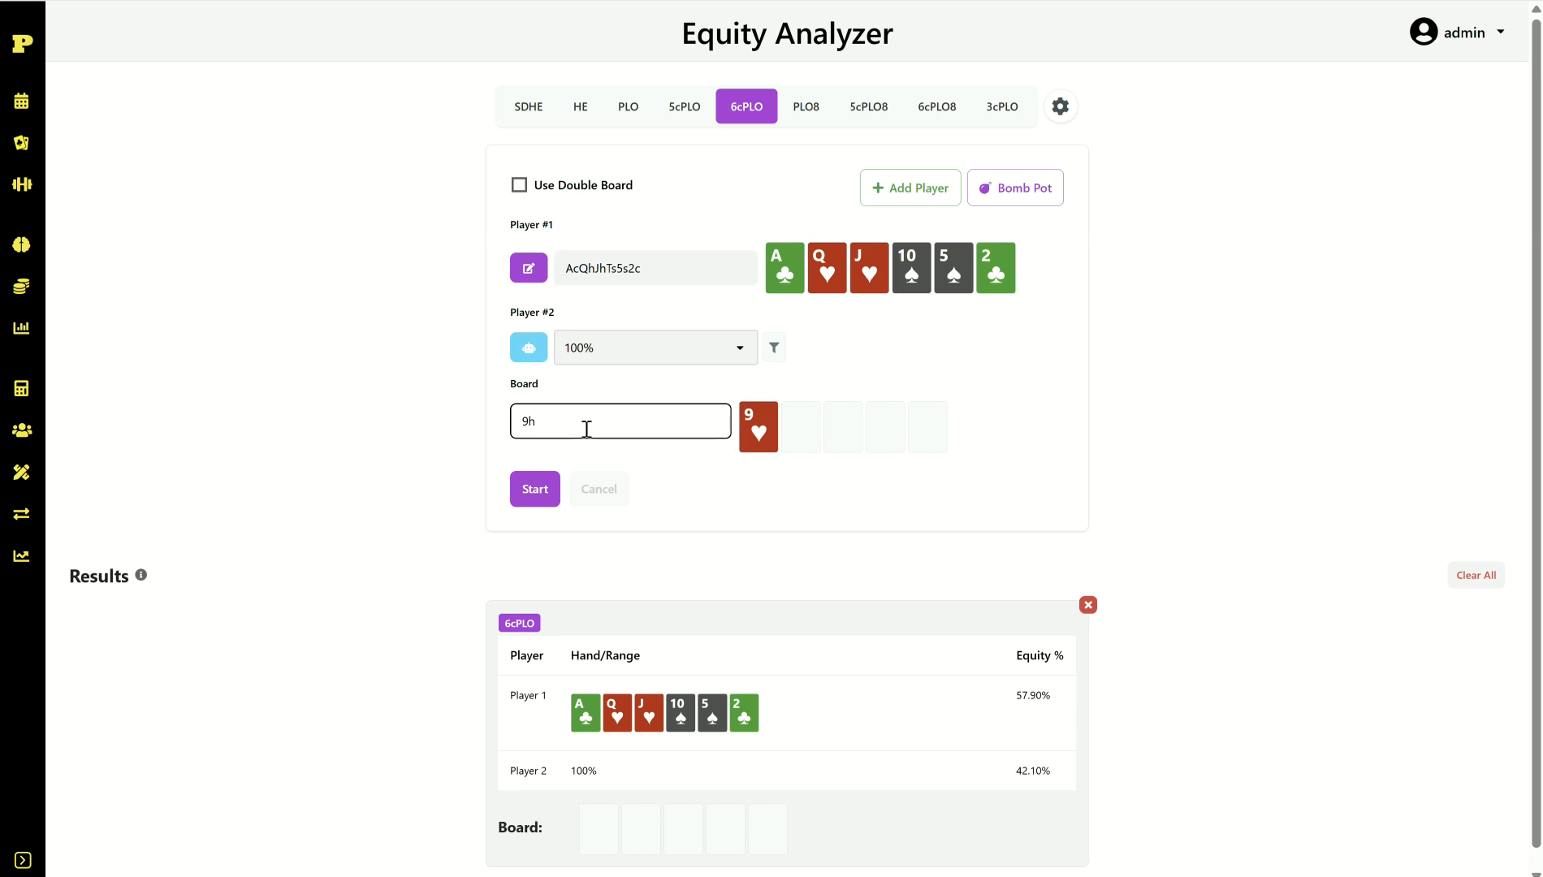
type("6c4s")
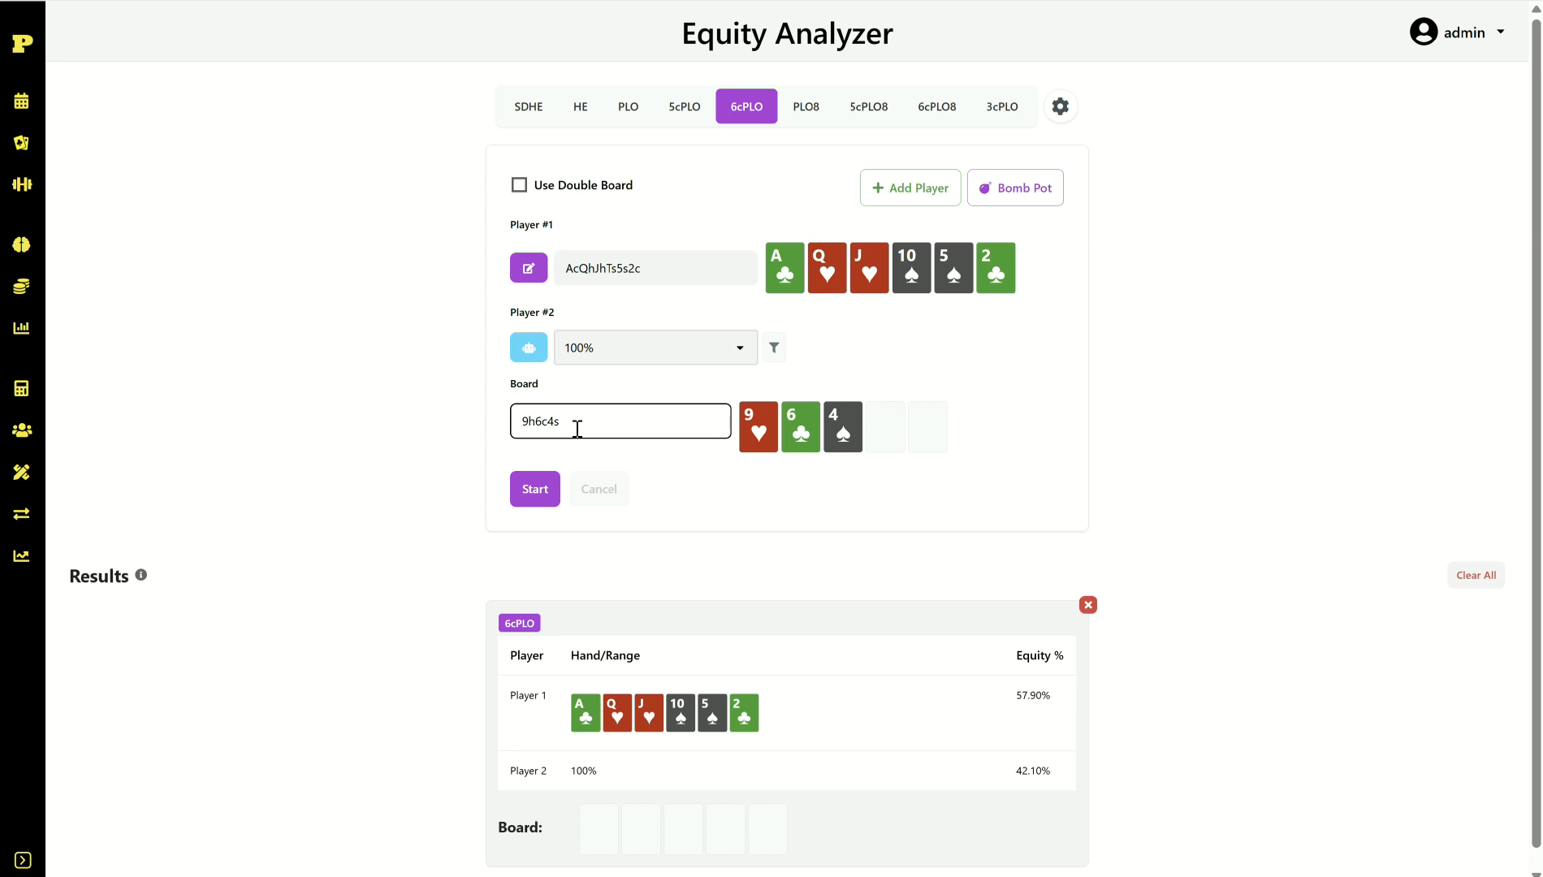
key("BackSpace")
type("c")
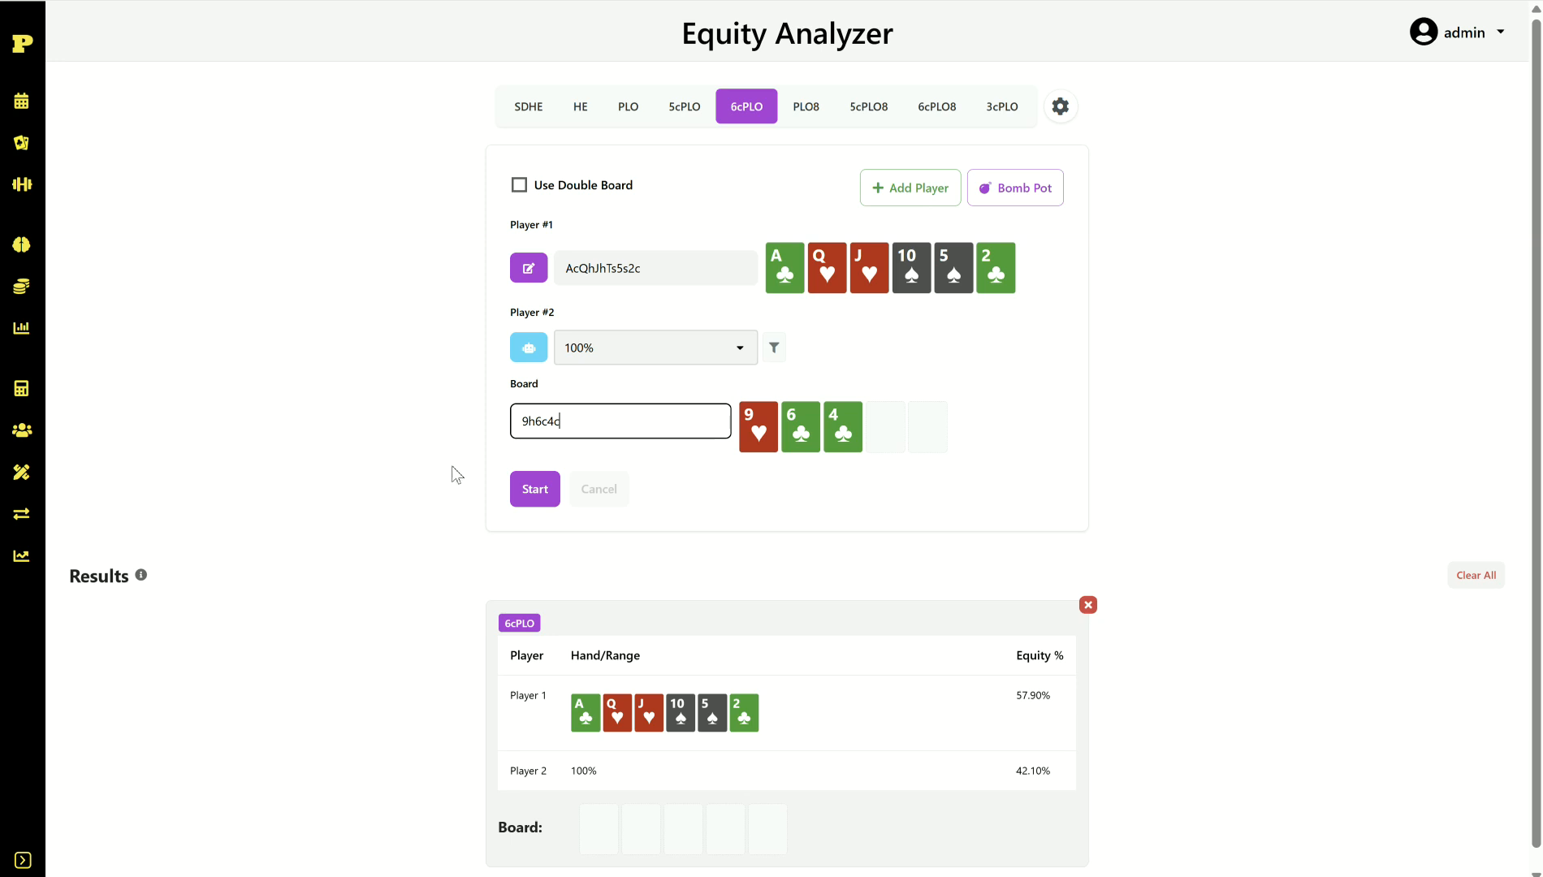
left_click(550, 493)
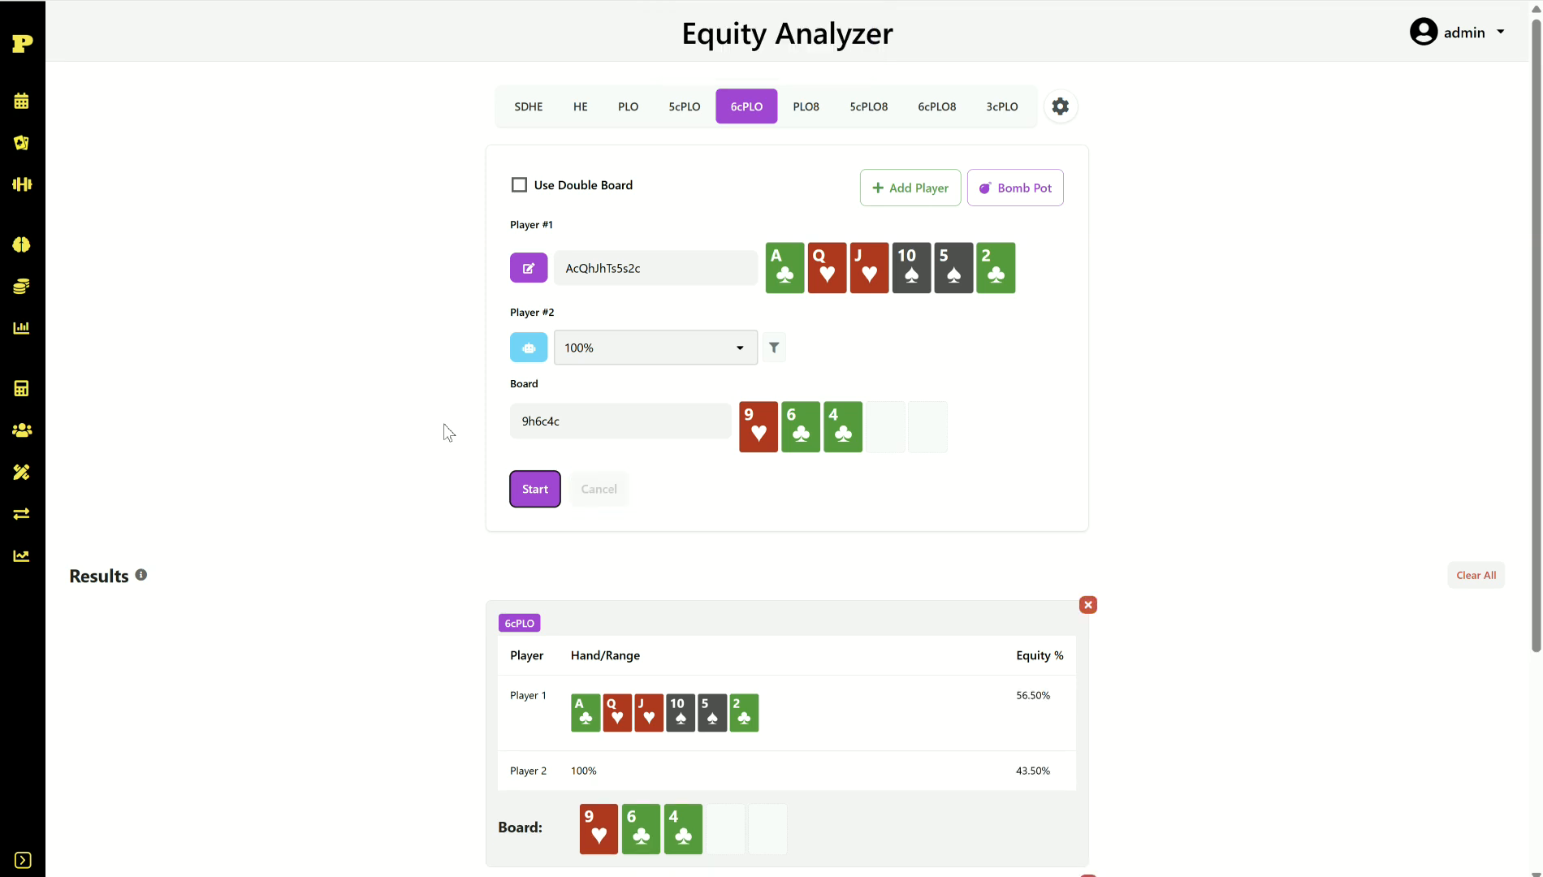
Step: Switch Player 2 to the 50% range and rerun, yielding 57.25% vs 42.75%
left_click(739, 348)
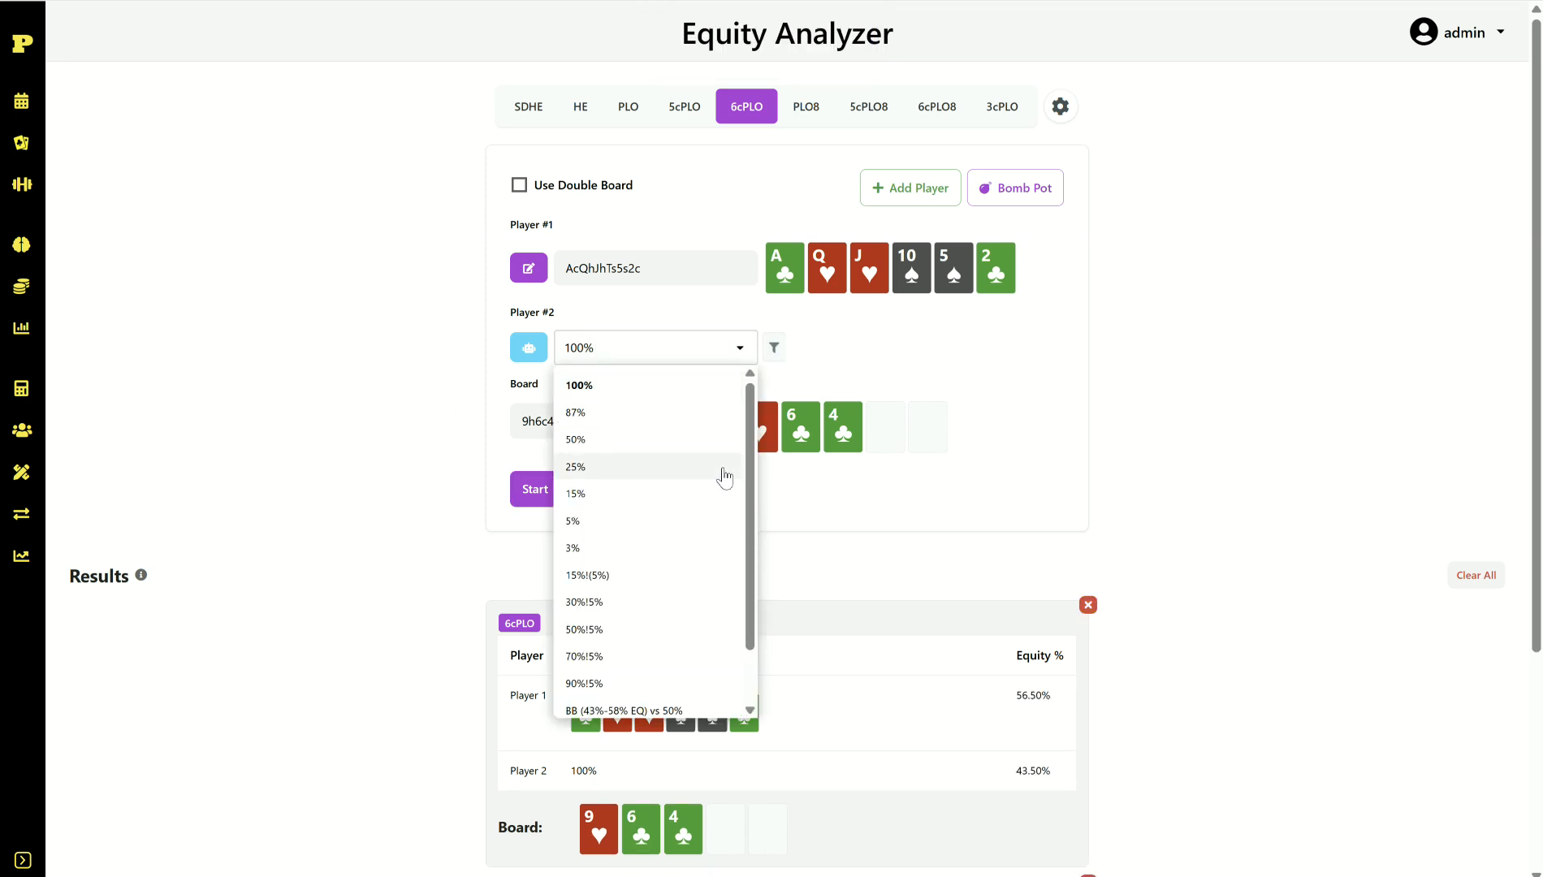
scroll(678, 503, "down", 2)
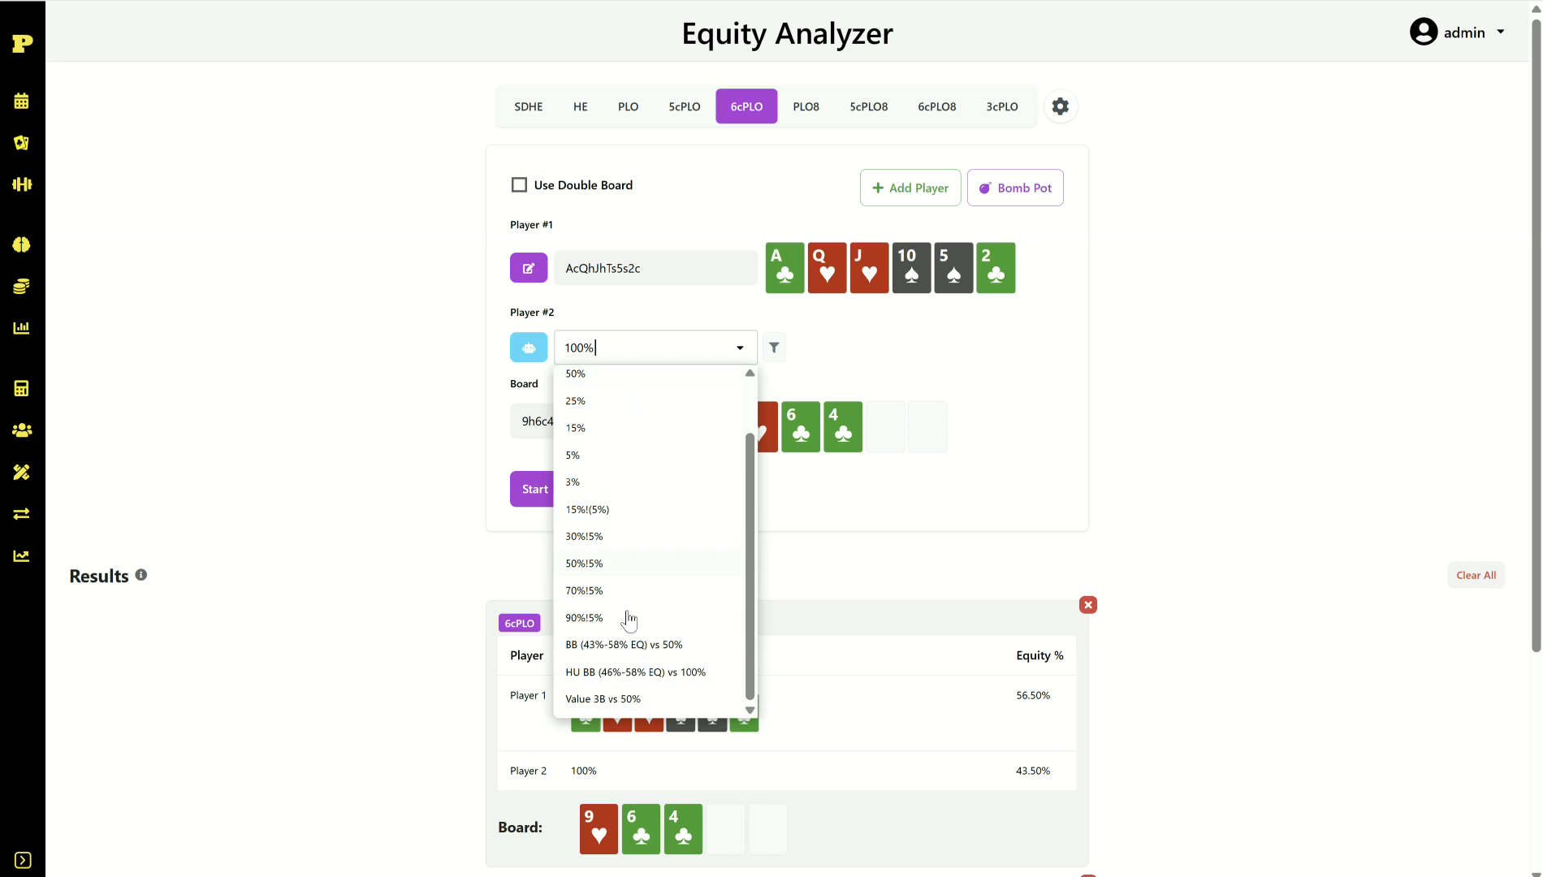
scroll(652, 662, "up", 2)
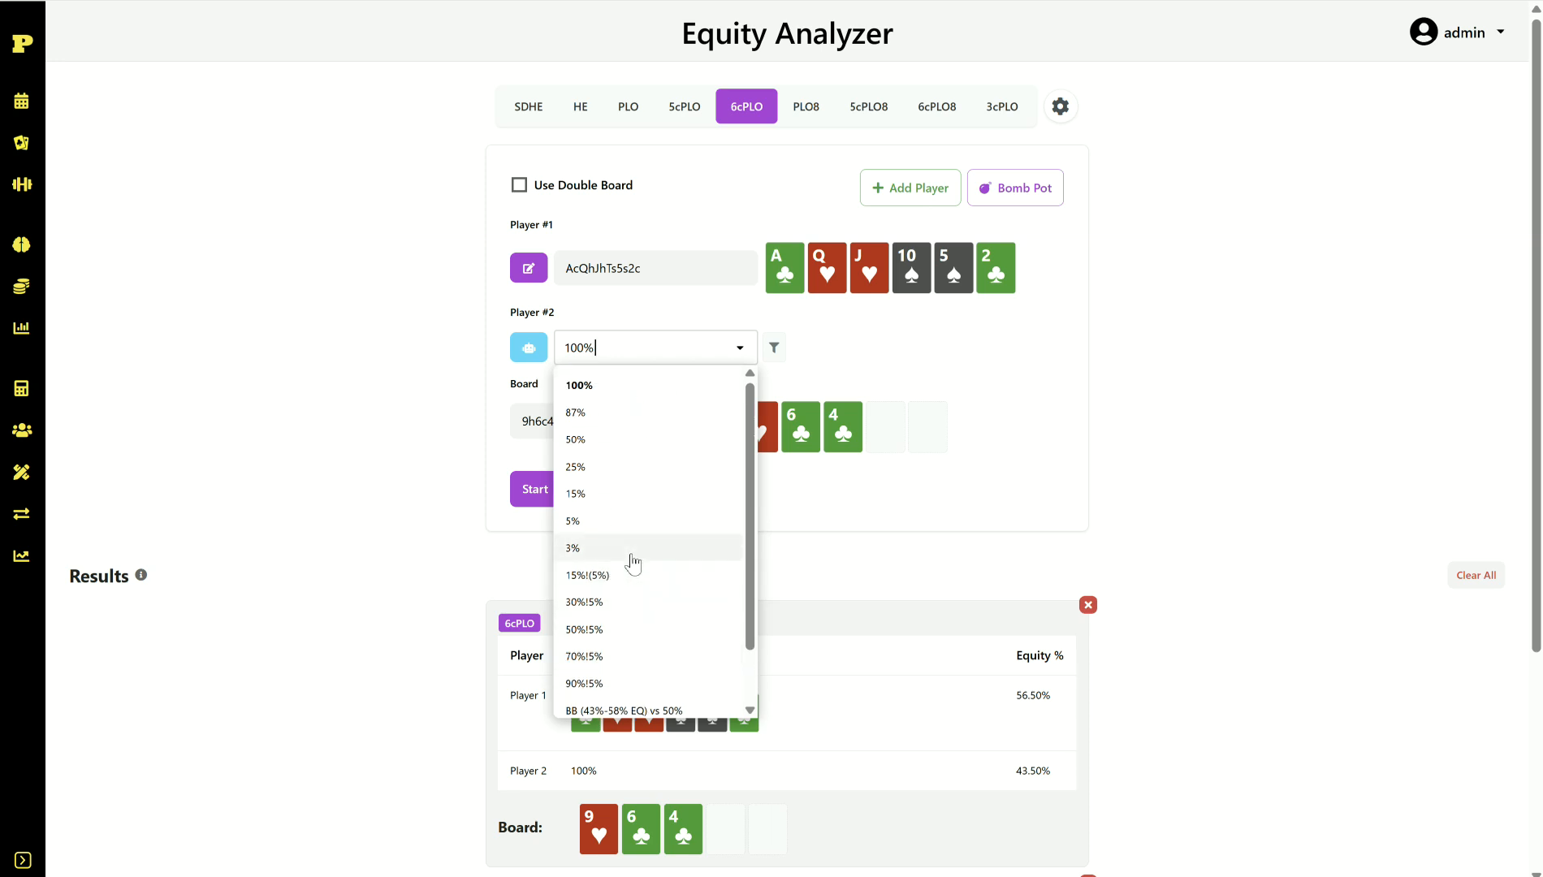
left_click(638, 442)
left_click(549, 490)
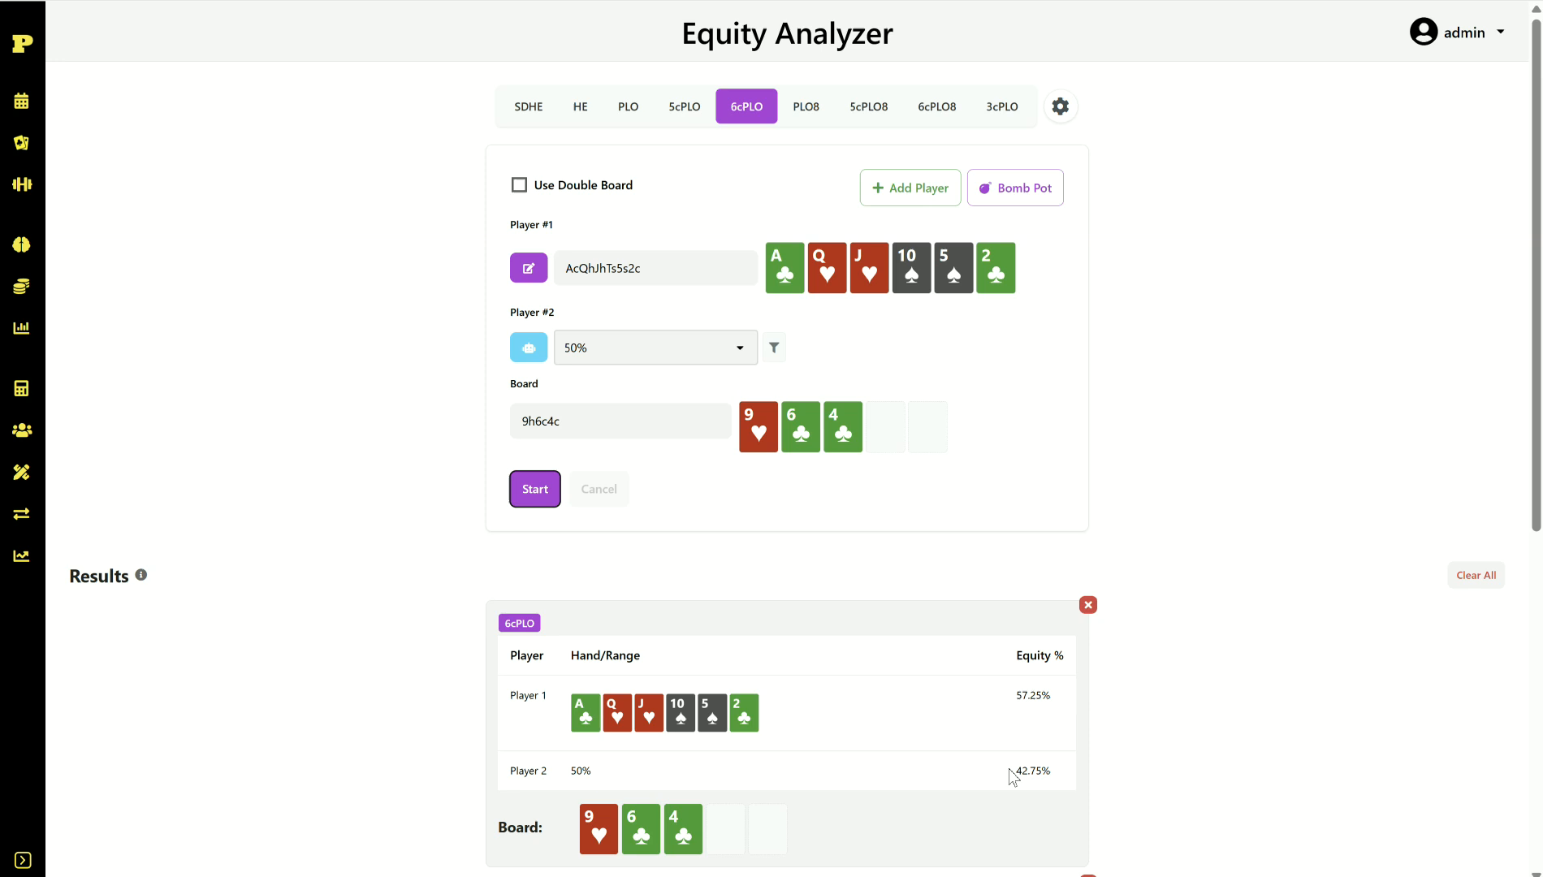
scroll(378, 511, "down", 3)
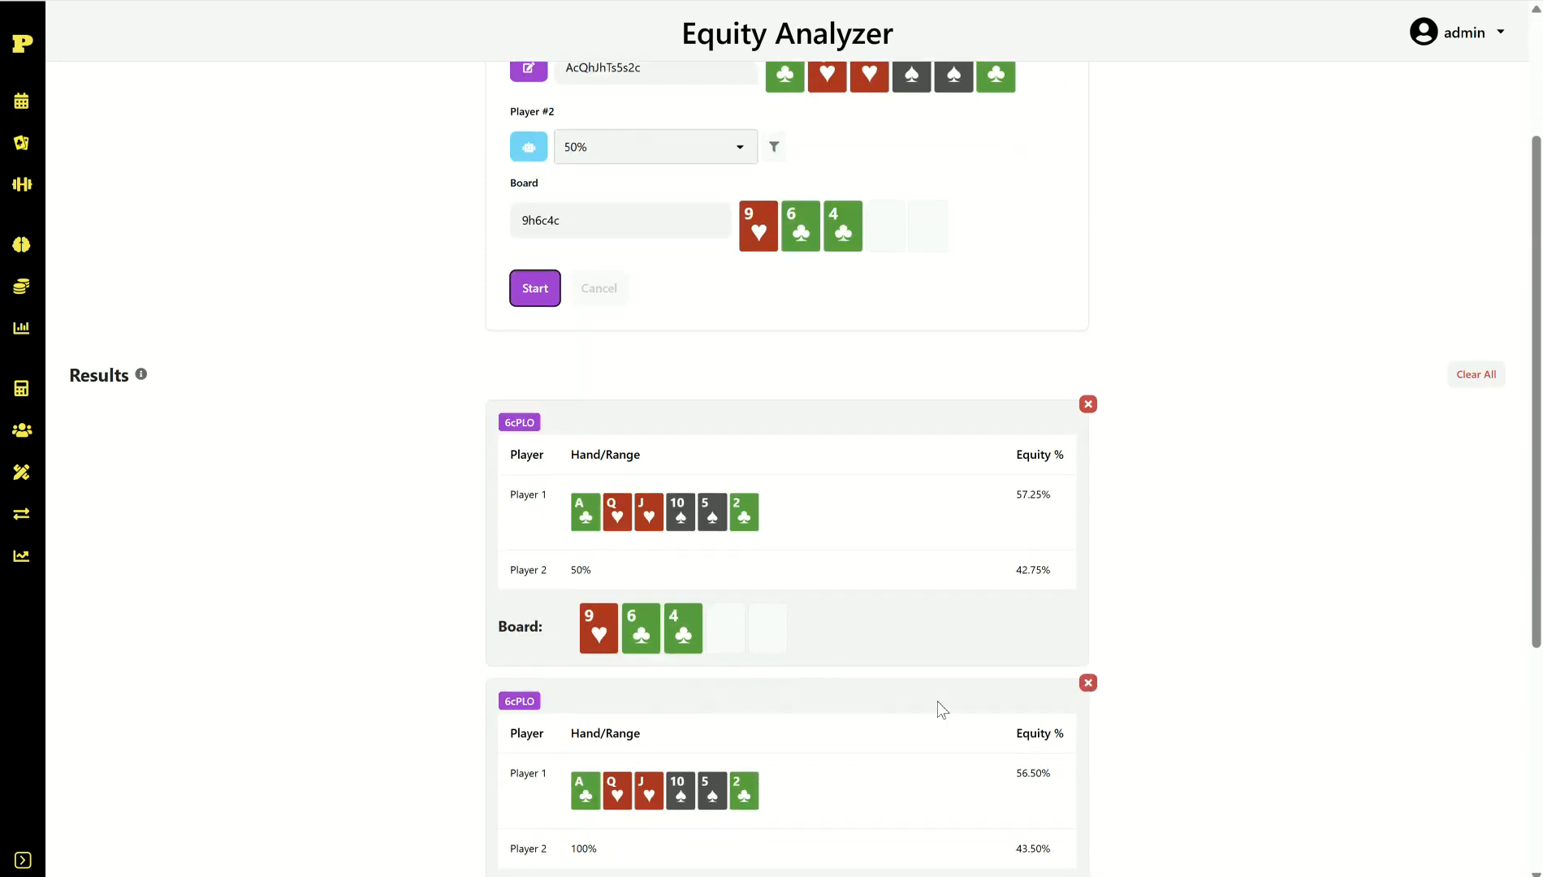
scroll(1004, 661, "up", 3)
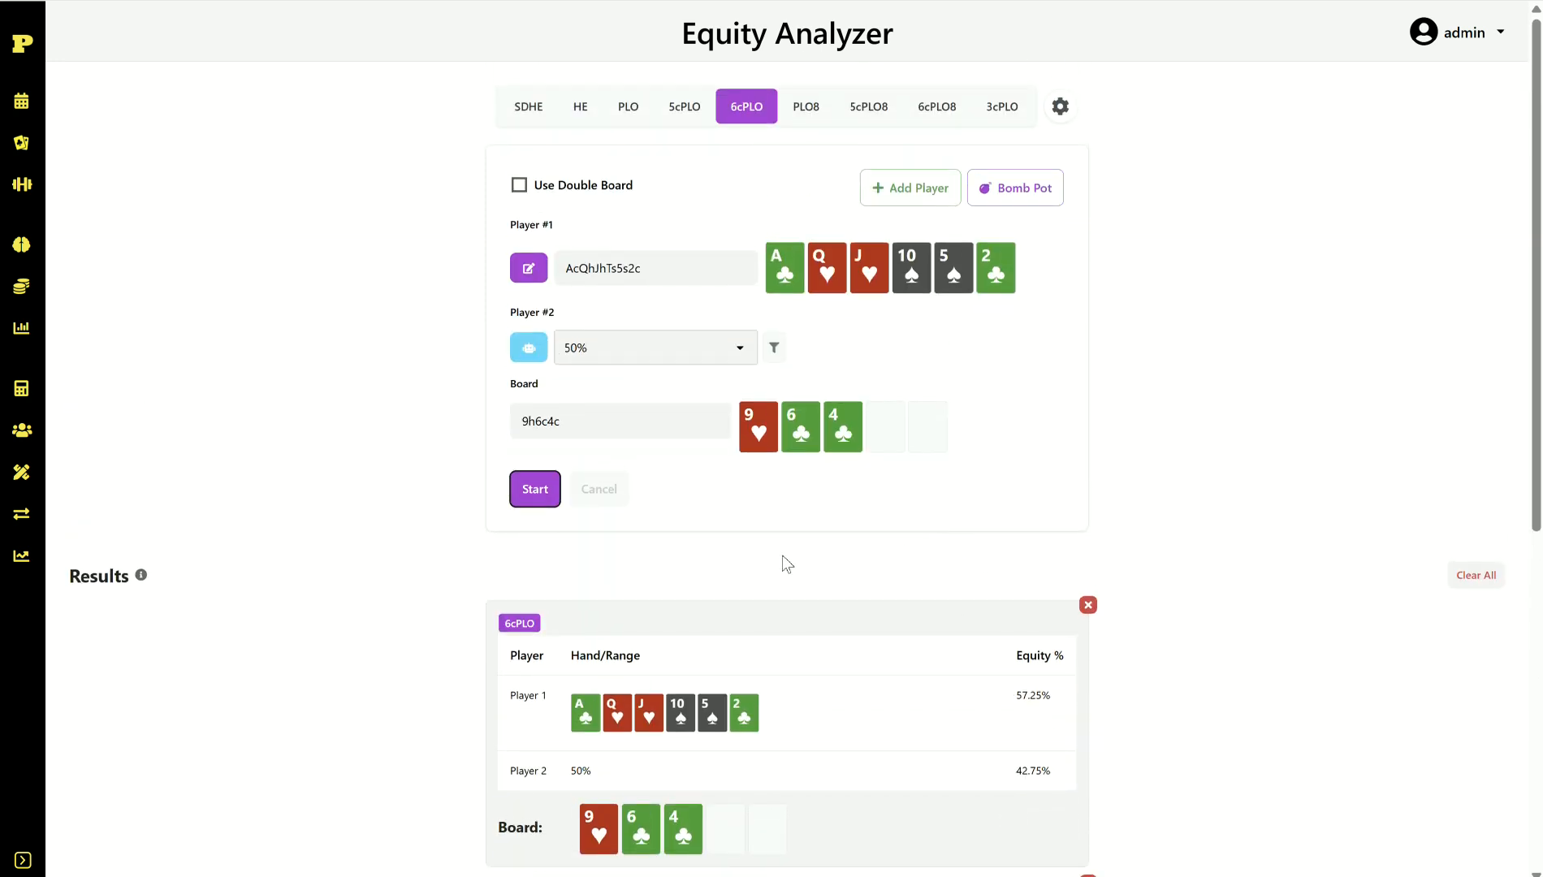
Step: Change Player 2's range to 15% and recalculate, Player 1 now at 57.18%
left_click(730, 355)
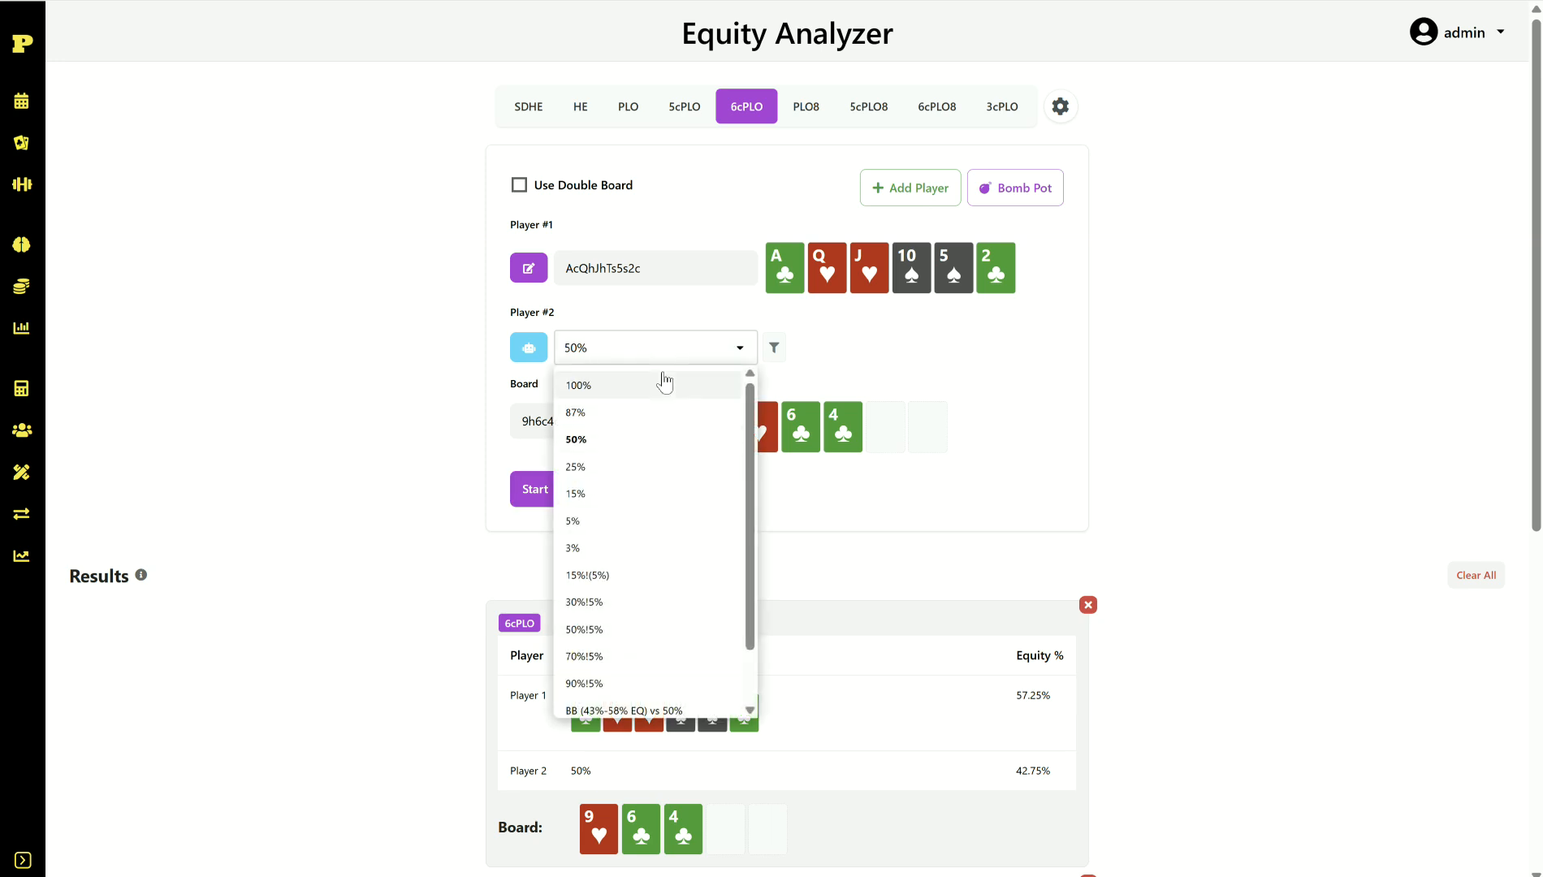
left_click(601, 495)
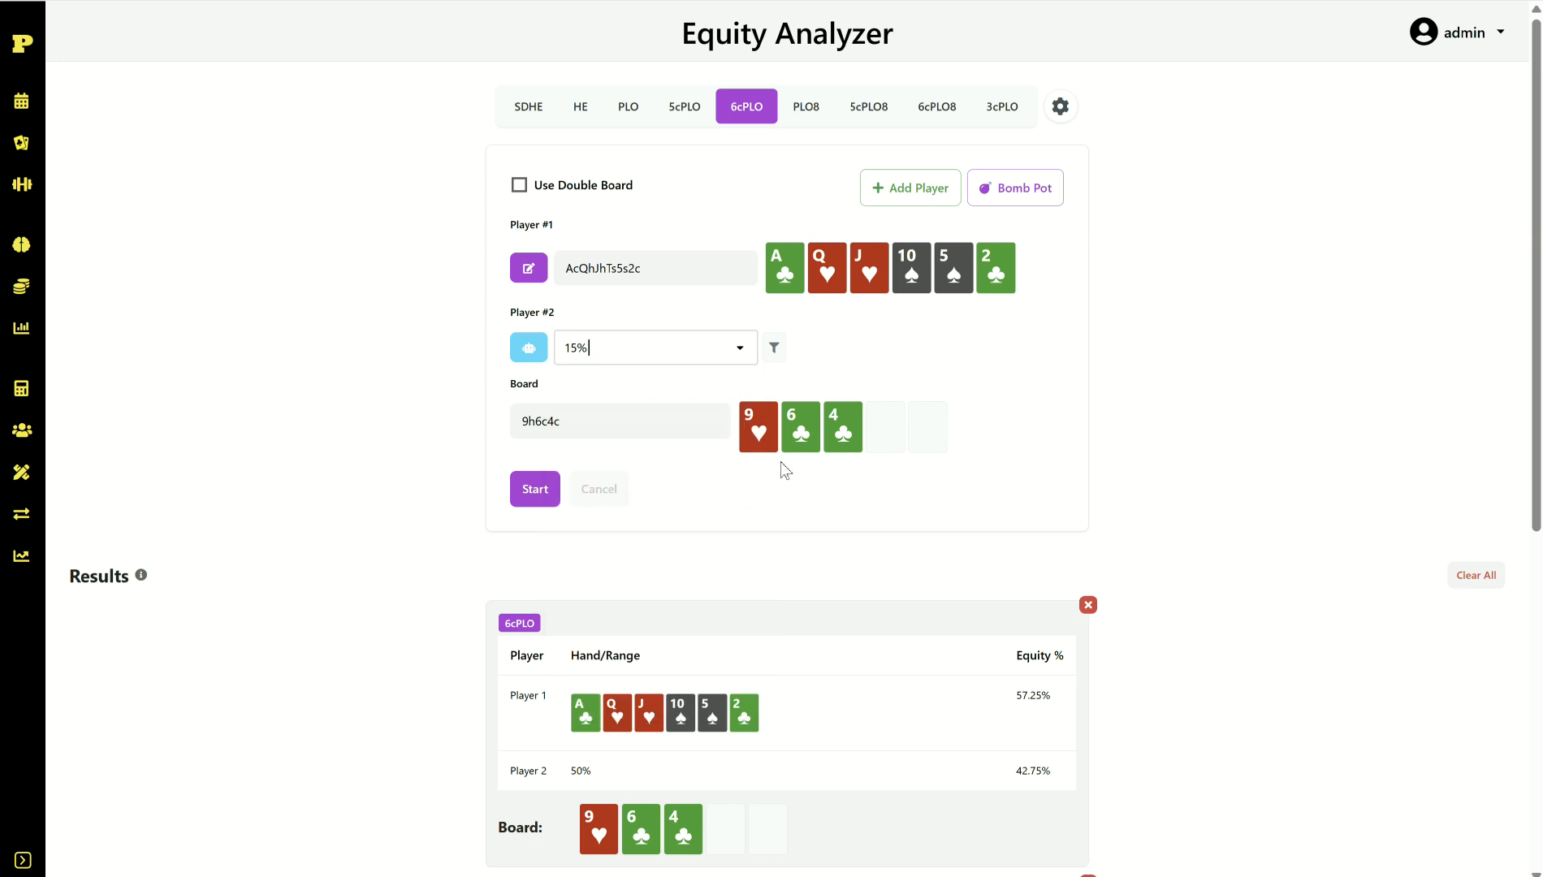
left_click(544, 490)
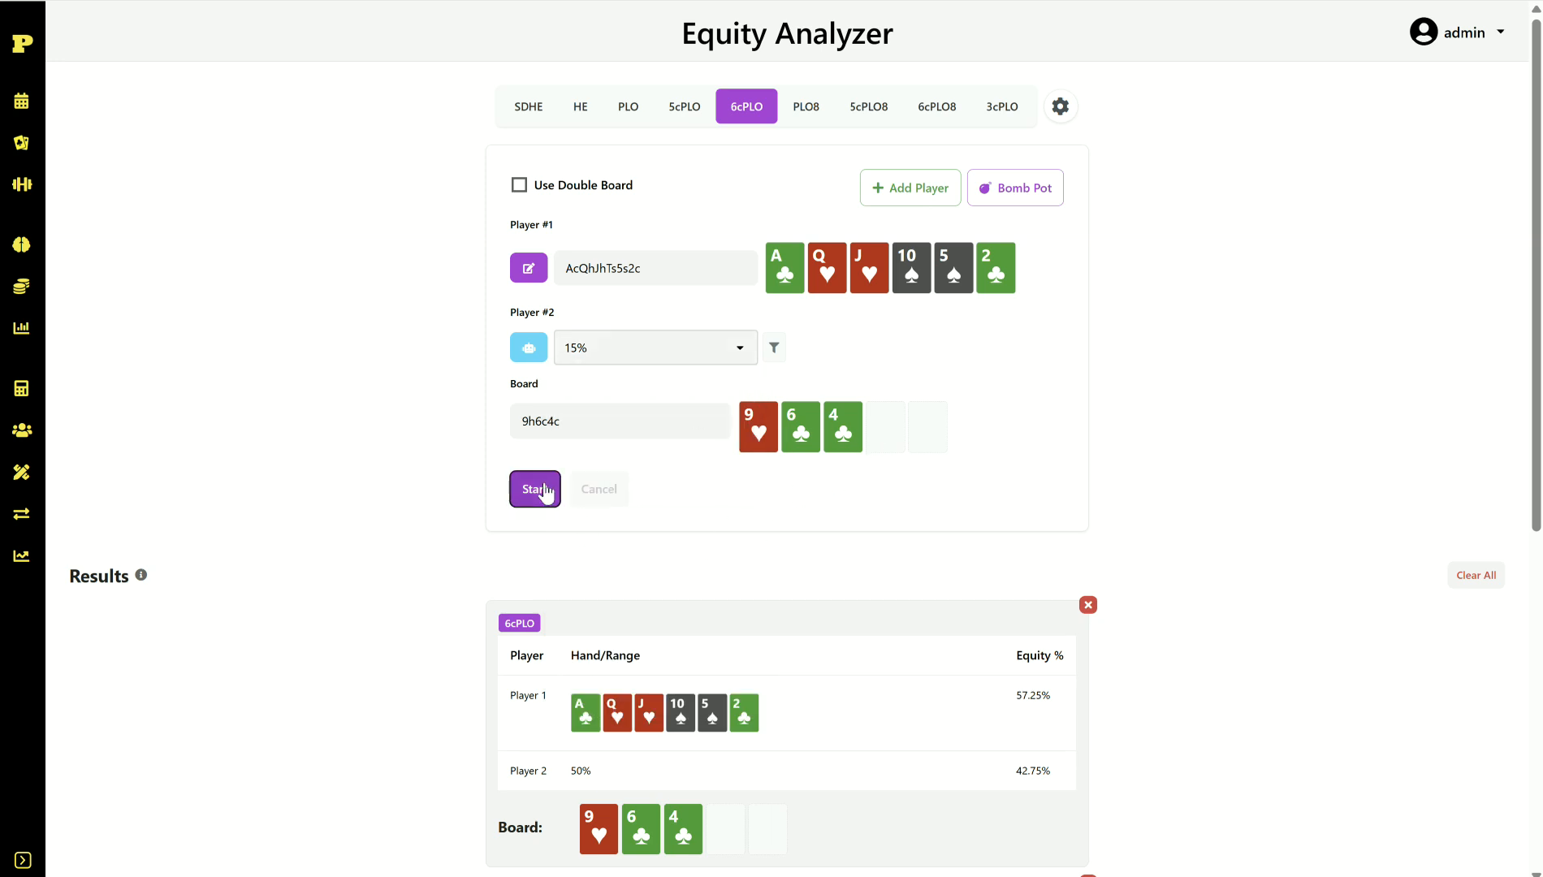